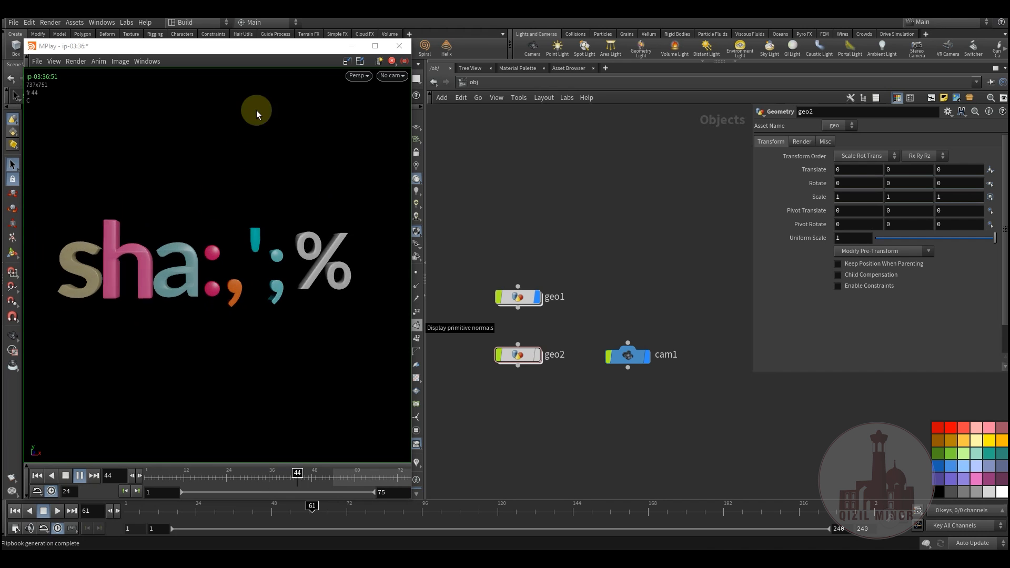
# - Stop the flipbook playback, minimise its window, and enter the geo1 network
pyautogui.click(65, 475)
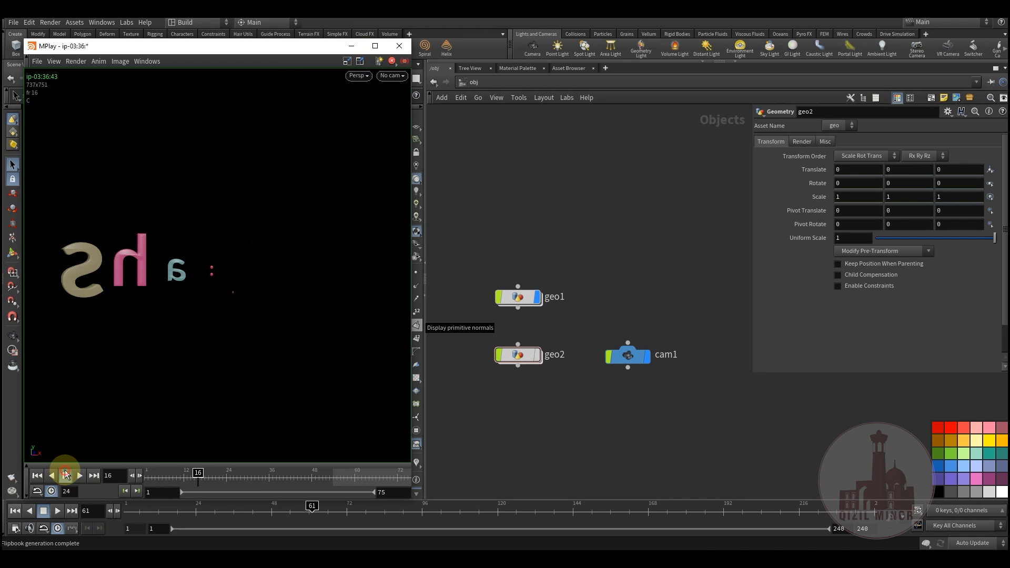
pyautogui.click(350, 47)
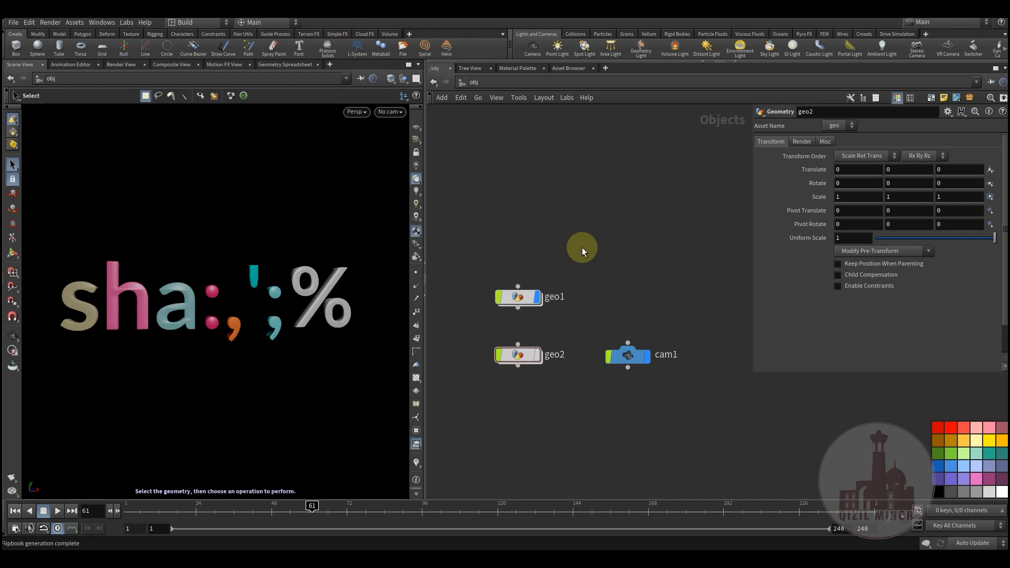
pyautogui.doubleClick(523, 296)
# - Delete the unconnected sphere1 node from the geo1 network
pyautogui.moveTo(550, 179); pyautogui.dragTo(549, 349, button='middle')
pyautogui.scroll(8, 550, 349)
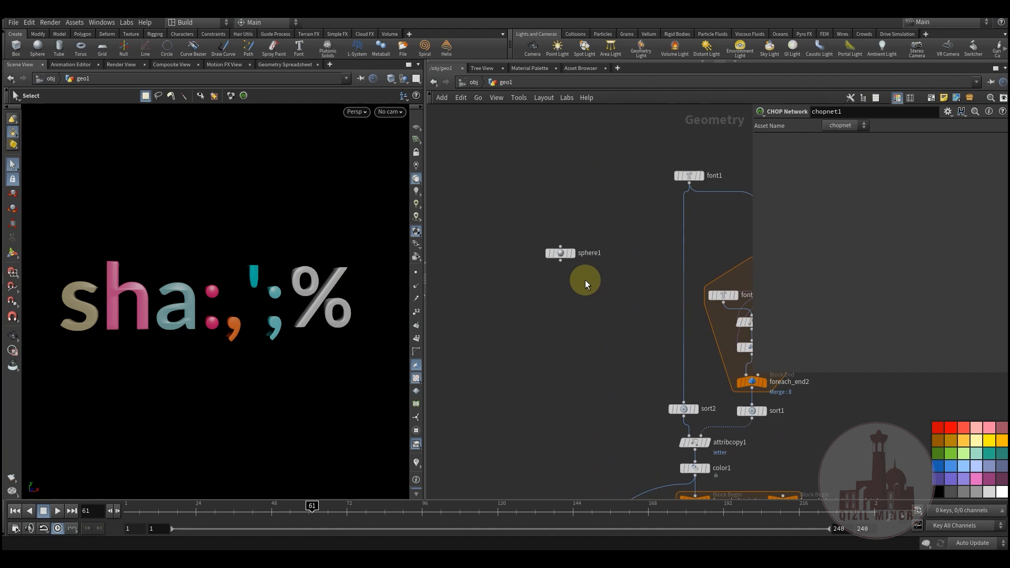
pyautogui.moveTo(572, 241); pyautogui.dragTo(669, 365)
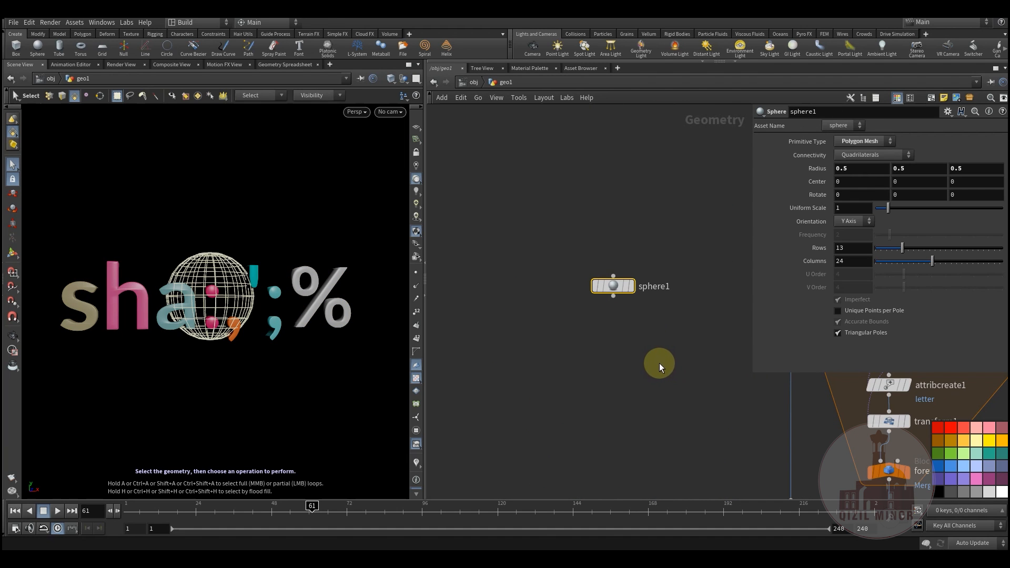
pyautogui.press('Delete')
# - Select the font1 node and show its text output in the viewport
pyautogui.moveTo(651, 365); pyautogui.dragTo(479, 397, button='middle')
pyautogui.moveTo(551, 245)
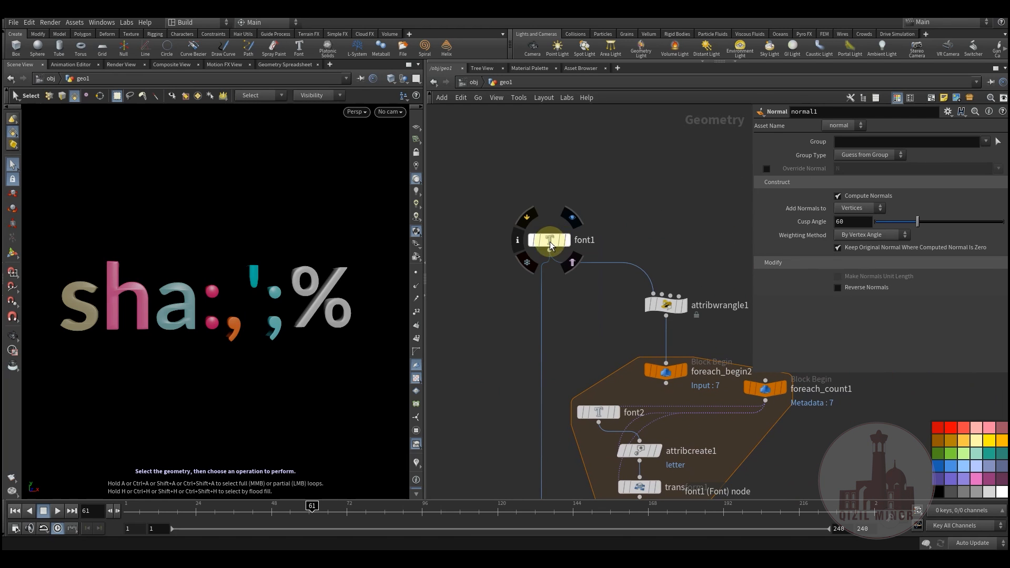
pyautogui.click(571, 212)
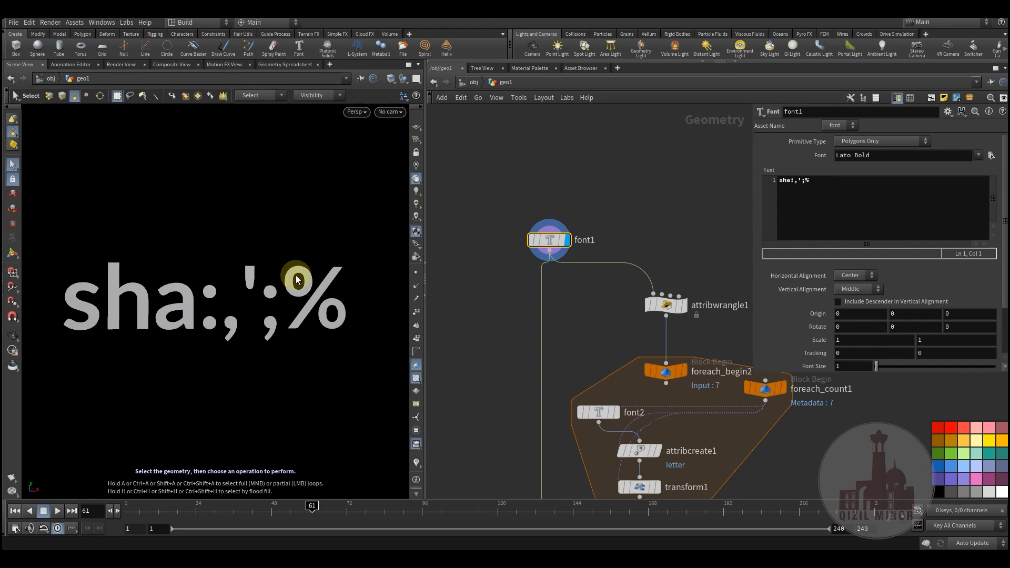
# - Display attribwrangle1 and examine its VEX expression that stores the length of font1's text in the letters attribute
pyautogui.moveTo(559, 301); pyautogui.dragTo(607, 302, button='middle')
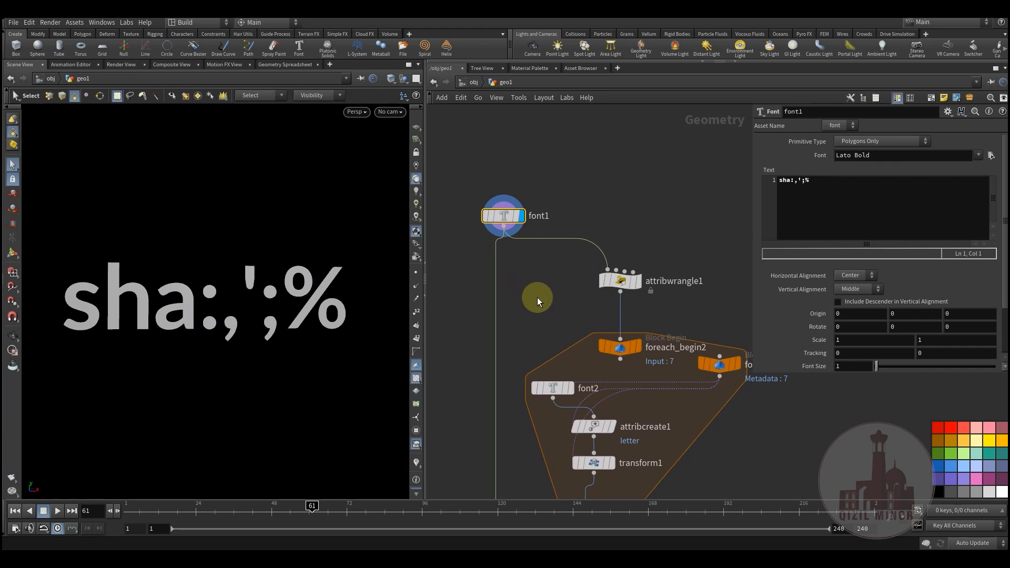
pyautogui.moveTo(538, 298); pyautogui.dragTo(504, 288, button='middle')
pyautogui.click(615, 248)
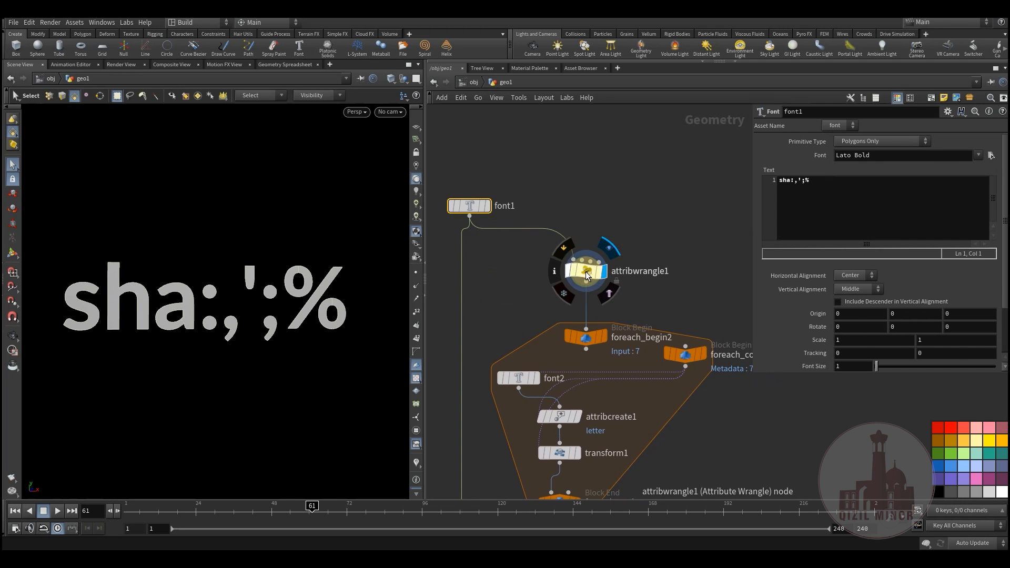
pyautogui.click(585, 271)
pyautogui.click(802, 210)
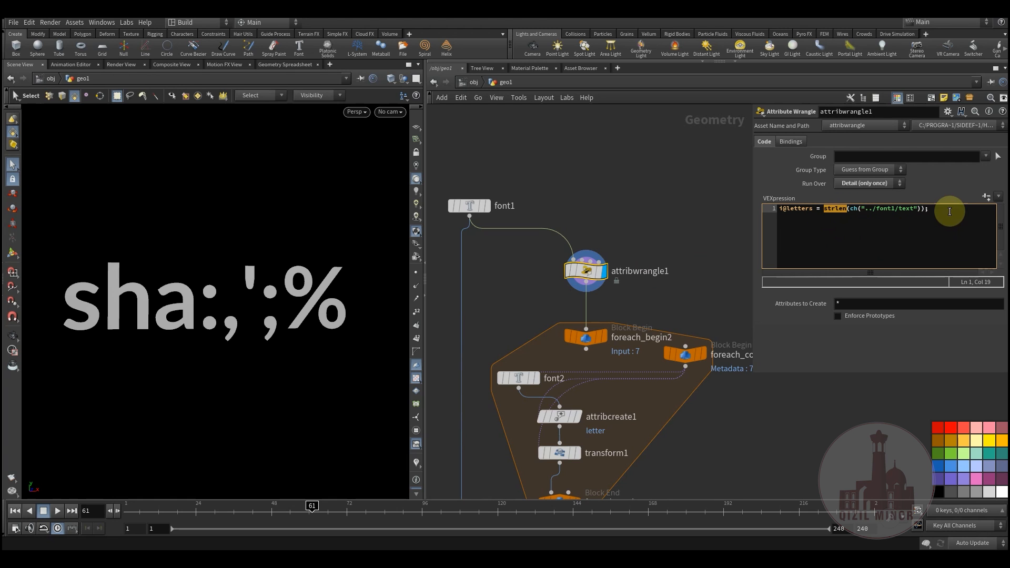
# - Check attribwrangle1's letters detail attribute in the geometry spreadsheet, and close the spreadsheet
pyautogui.rightClick(587, 274)
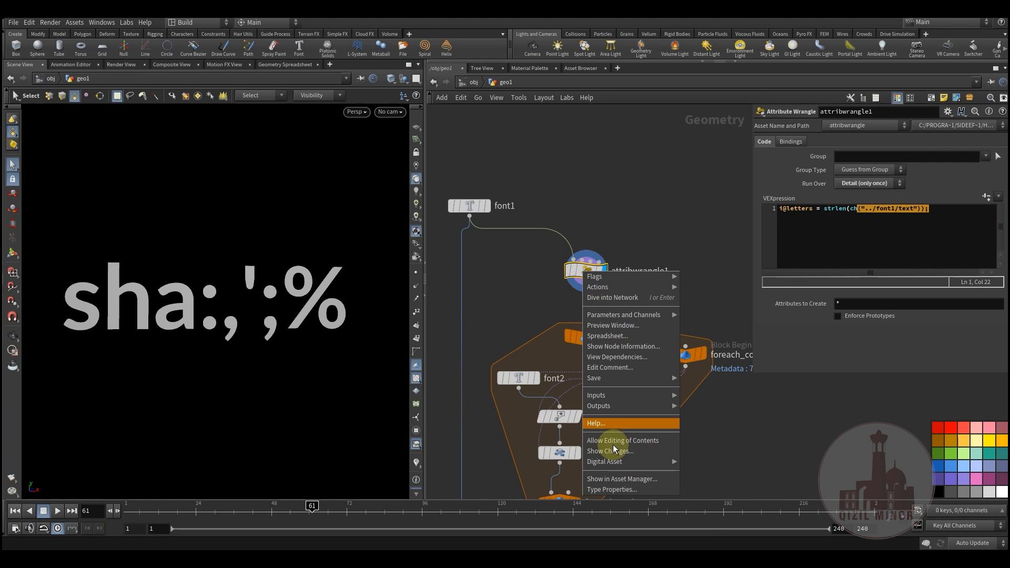
pyautogui.click(607, 336)
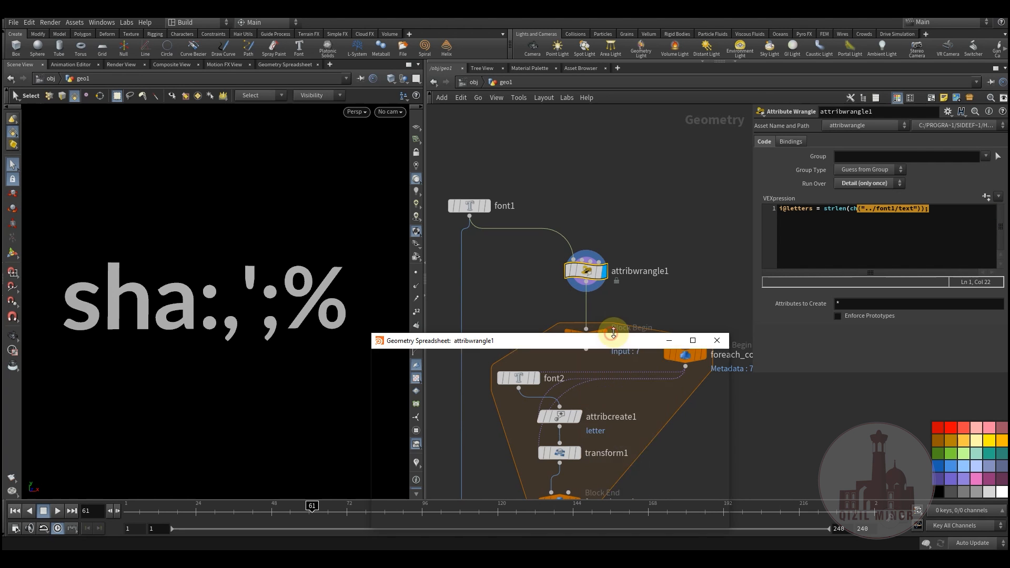
pyautogui.moveTo(493, 345); pyautogui.dragTo(580, 240)
pyautogui.click(564, 252)
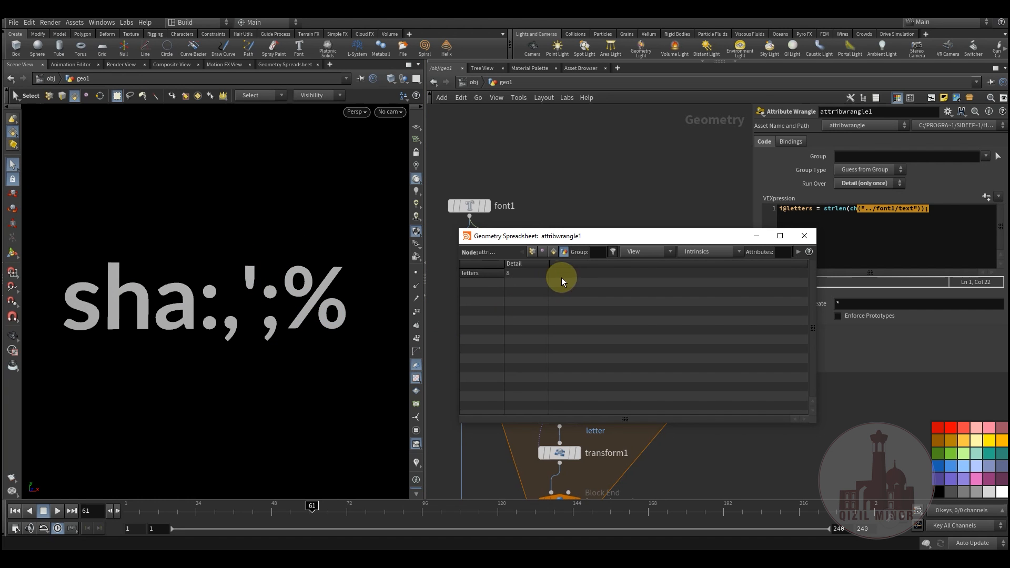
pyautogui.click(807, 236)
# - Display foreach_begin2 and view its Fetch Input method and block path
pyautogui.moveTo(683, 264); pyautogui.dragTo(501, 296, button='middle')
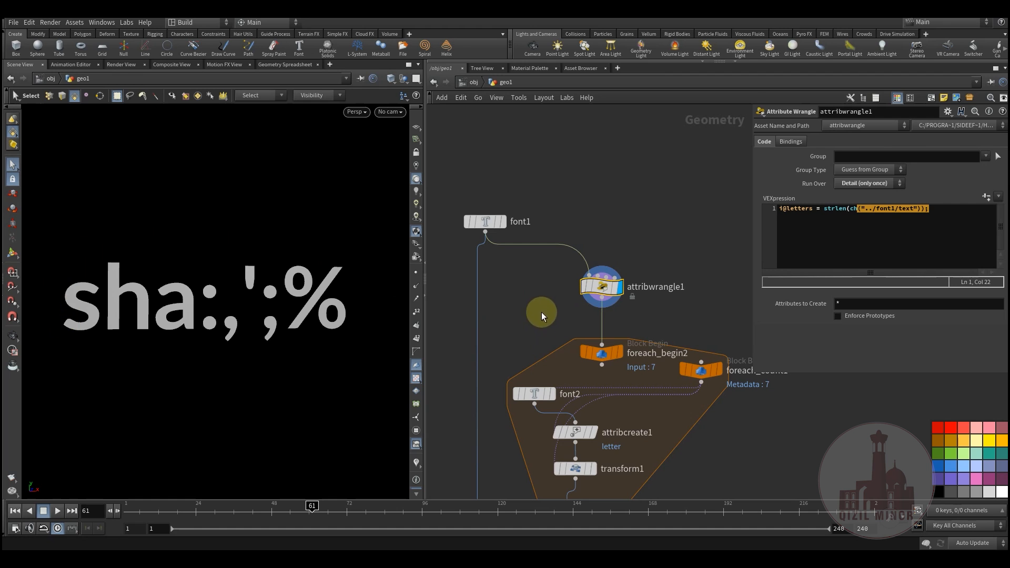
pyautogui.moveTo(541, 312); pyautogui.dragTo(509, 174, button='middle')
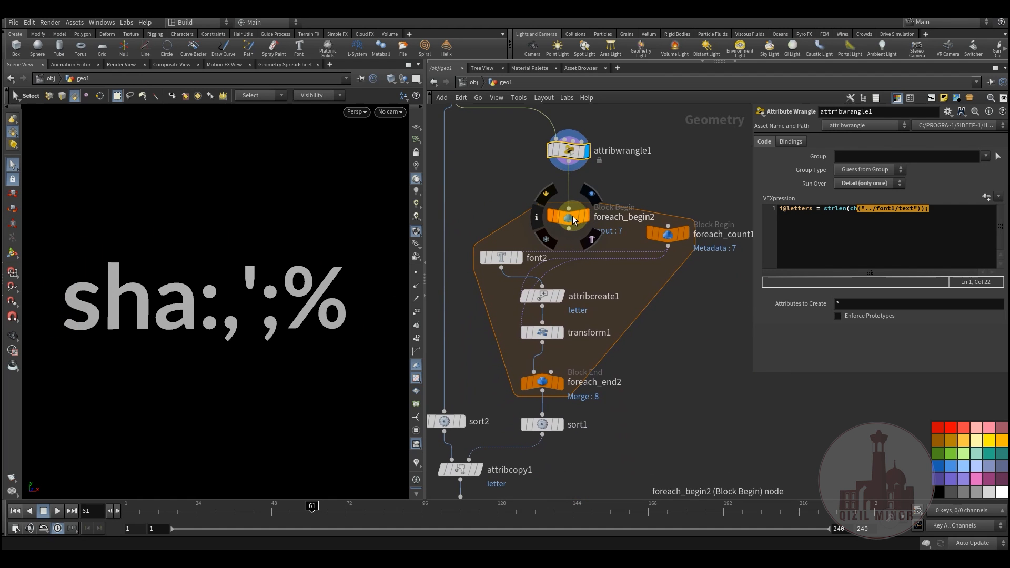
pyautogui.click(594, 197)
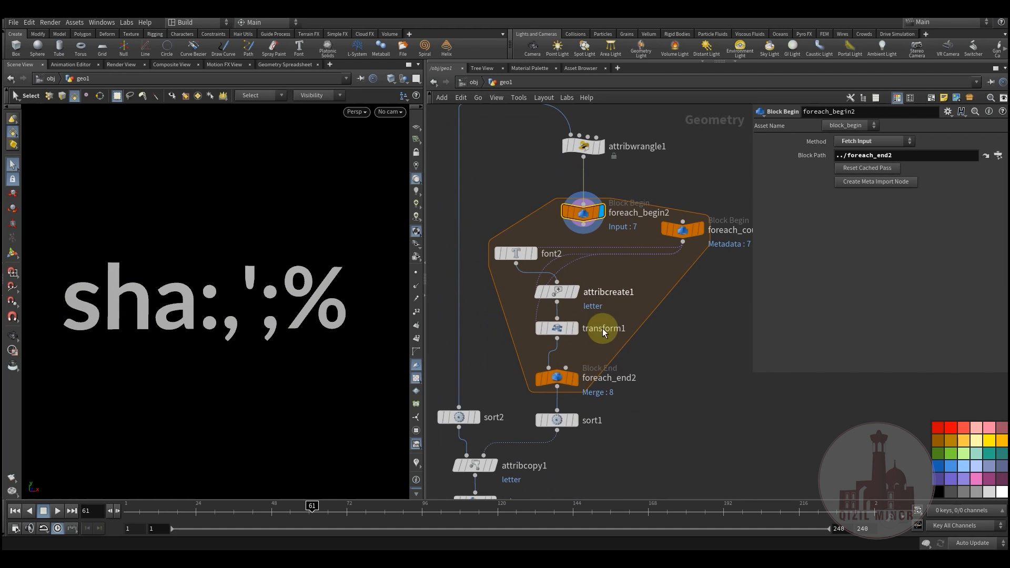
# - Display foreach_end2, widen the parameter area, and compare its Iterations expression with the evaluated value
pyautogui.click(582, 361)
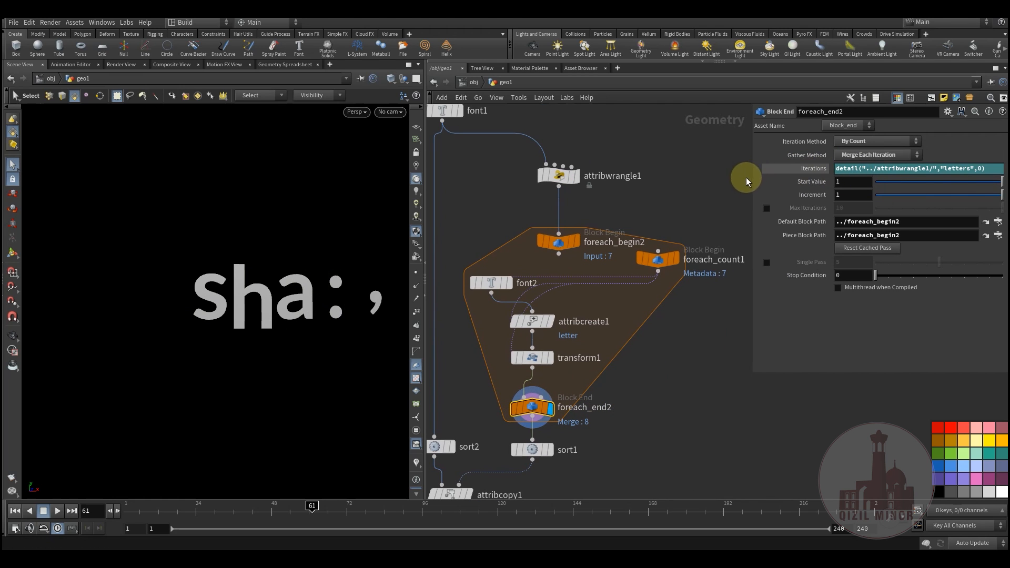
pyautogui.moveTo(750, 181); pyautogui.dragTo(683, 173)
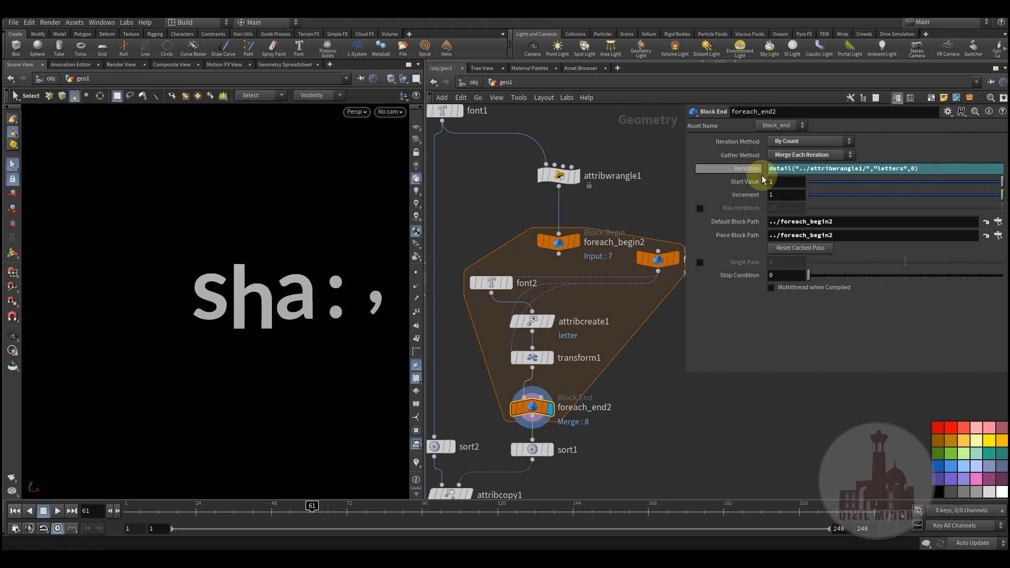
pyautogui.moveTo(926, 170); pyautogui.dragTo(816, 170)
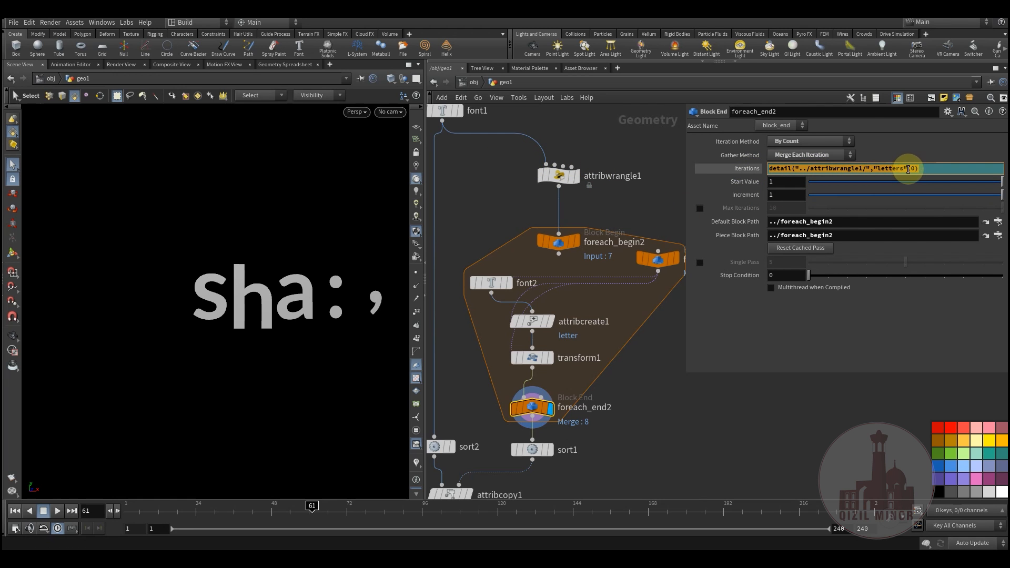
pyautogui.click(739, 169)
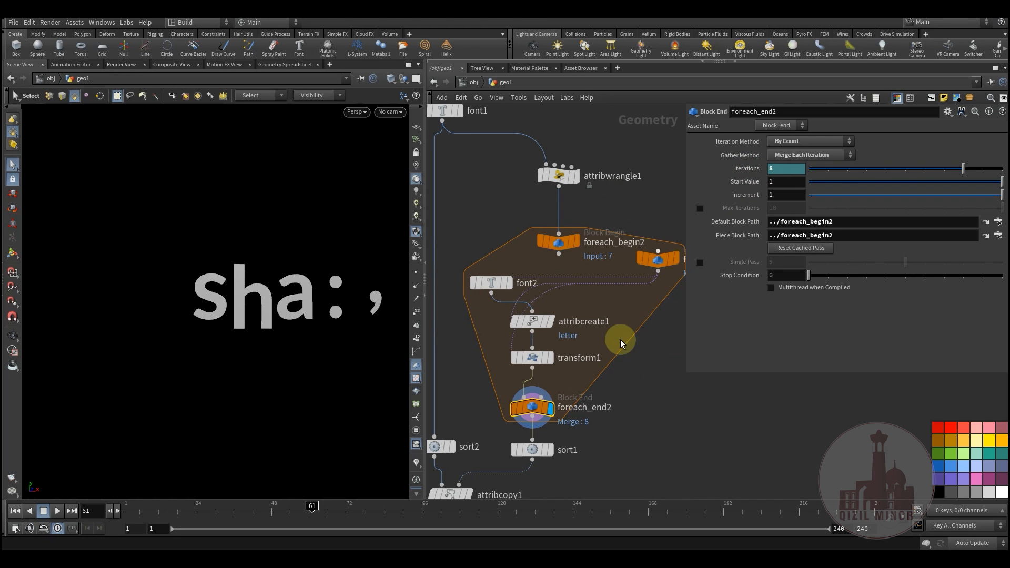
# - Examine font2's text expression that extracts a single character from font1's text for each loop iteration
pyautogui.moveTo(474, 215); pyautogui.dragTo(498, 245, button='middle')
pyautogui.click(515, 317)
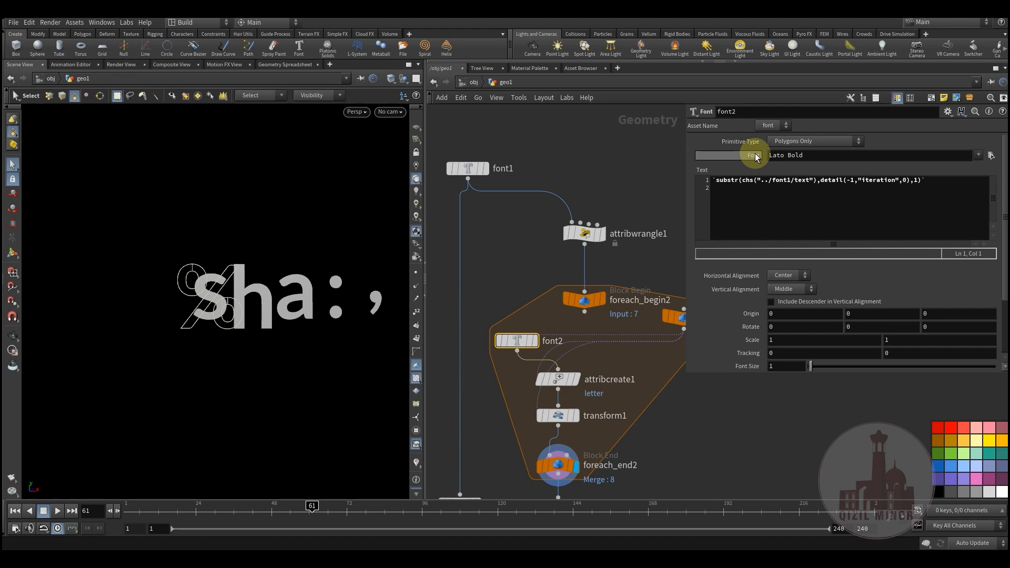
pyautogui.moveTo(471, 174)
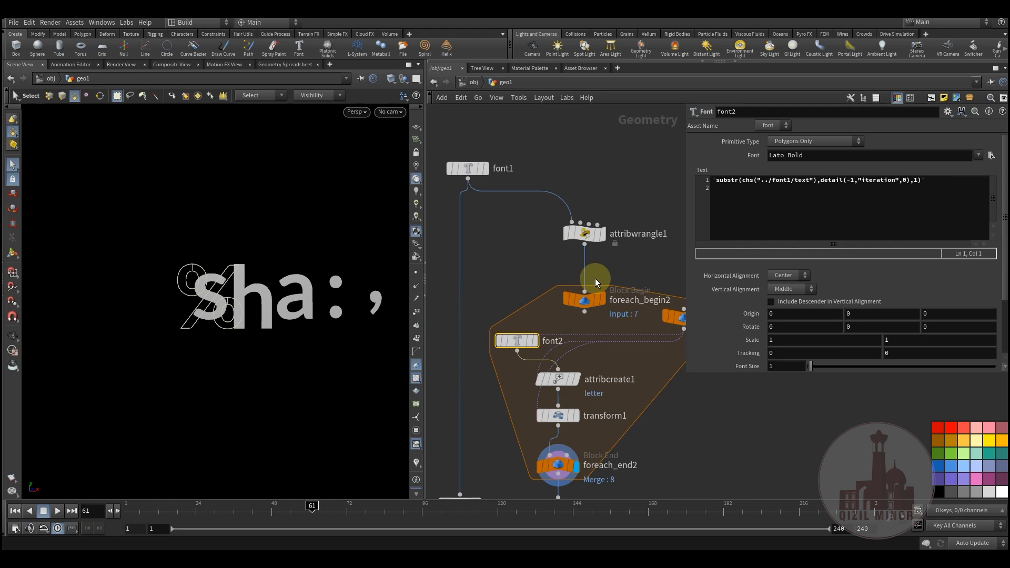
pyautogui.moveTo(522, 345)
pyautogui.moveTo(717, 182); pyautogui.dragTo(868, 185)
pyautogui.click(806, 211)
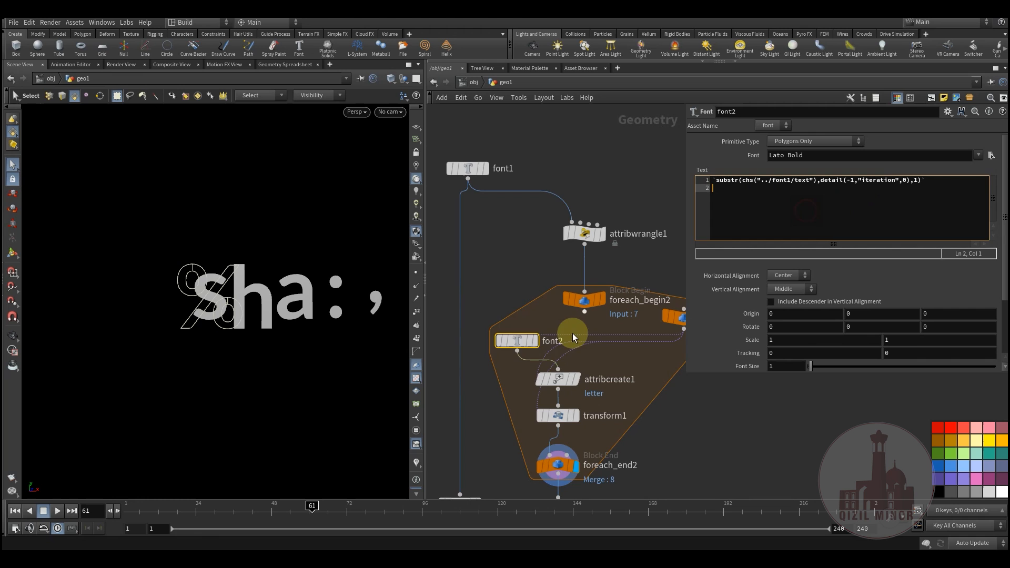
# - Show font2's single-character output in the viewport and bring the whole for-each block into view
pyautogui.click(529, 342)
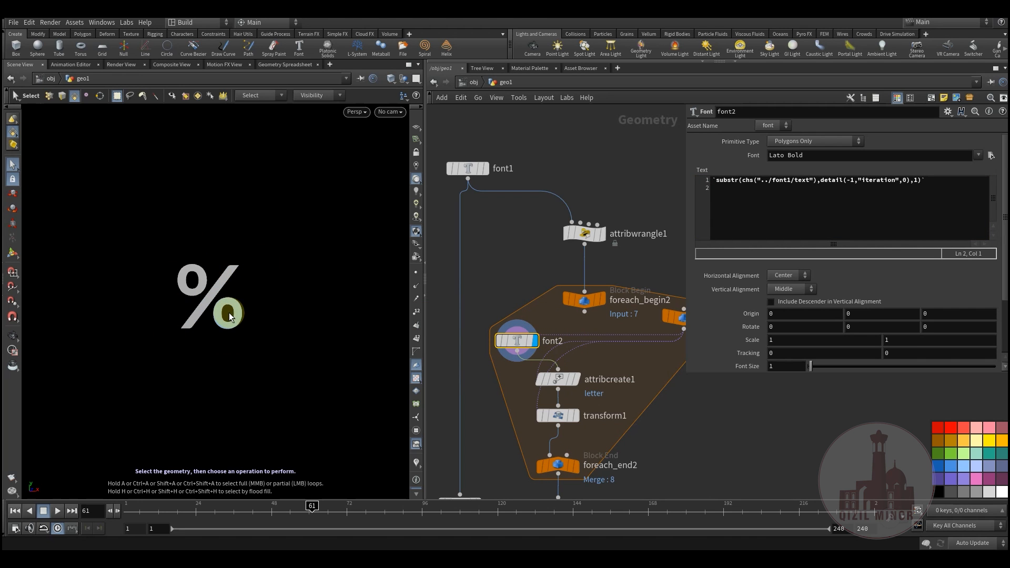
pyautogui.moveTo(514, 230); pyautogui.dragTo(464, 137, button='middle')
pyautogui.moveTo(437, 105); pyautogui.dragTo(478, 194, button='middle')
pyautogui.moveTo(509, 272); pyautogui.dragTo(513, 227, button='middle')
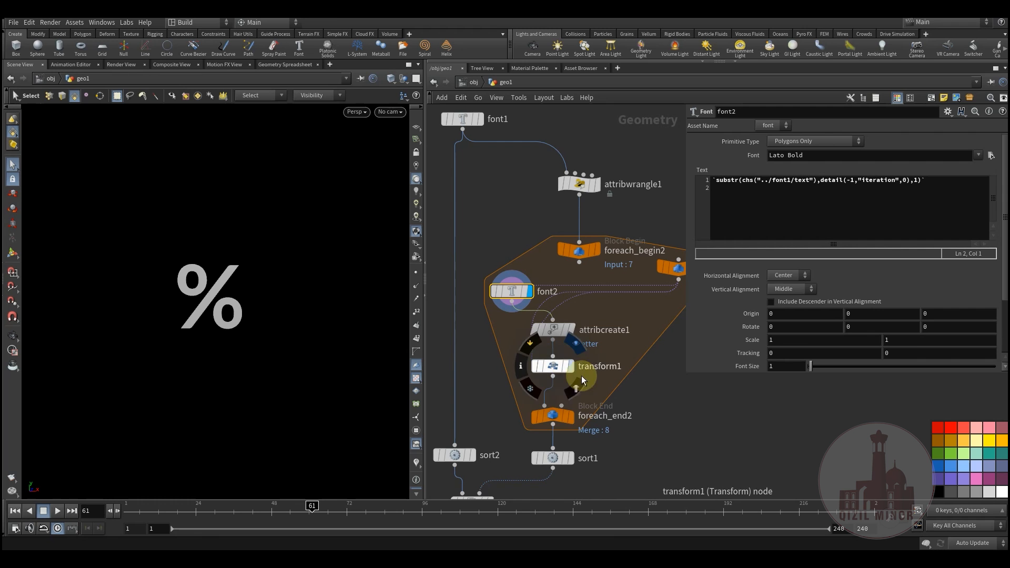
# - Display foreach_end2's merged output and reframe the viewport to show all the letters
pyautogui.click(572, 419)
pyautogui.click(533, 419)
pyautogui.press('space')
pyautogui.moveTo(275, 316); pyautogui.dragTo(338, 379)
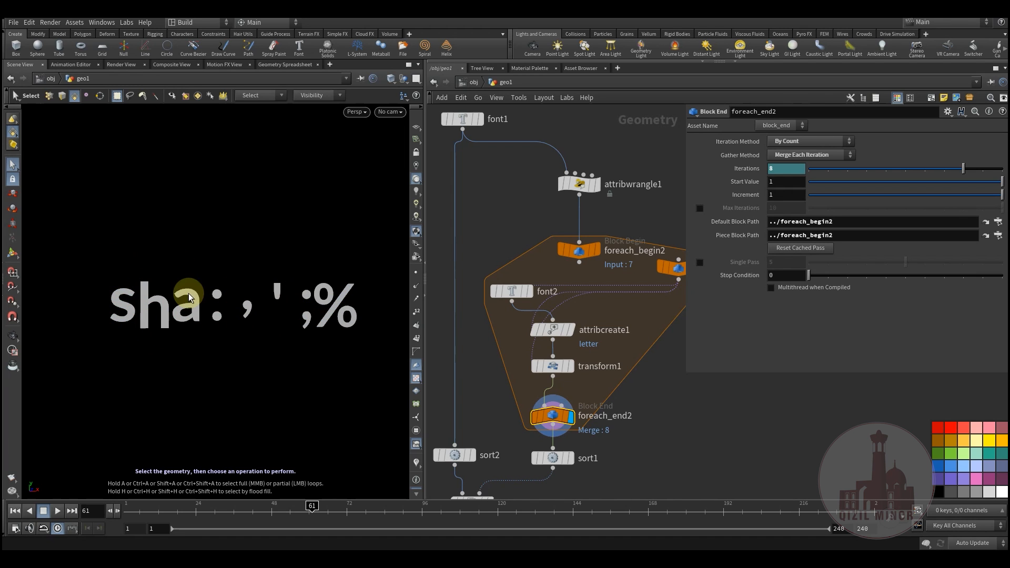
# - Select font2 again and switch the viewport display back to its output
pyautogui.click(515, 290)
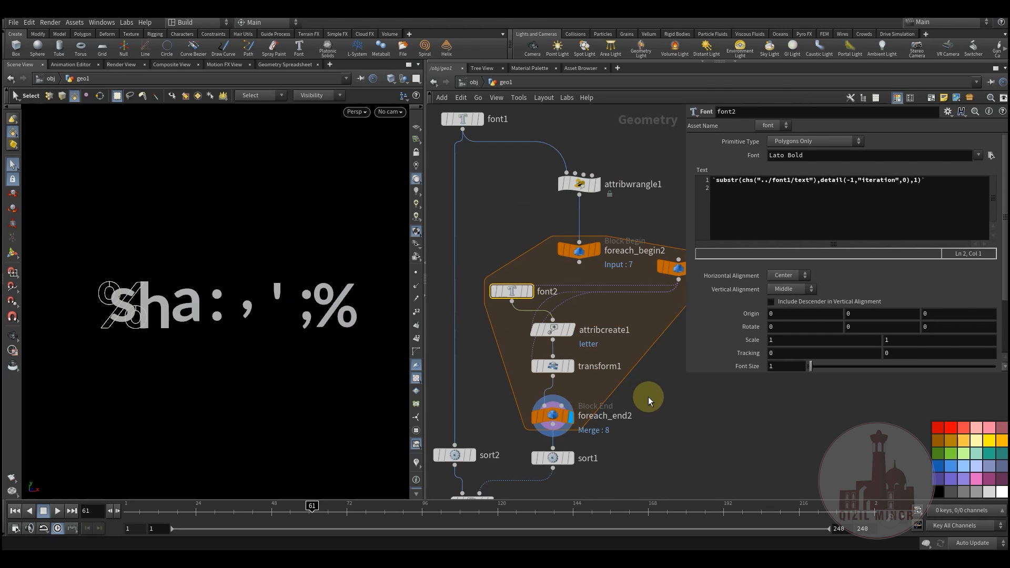
pyautogui.scroll(-1, 523, 242)
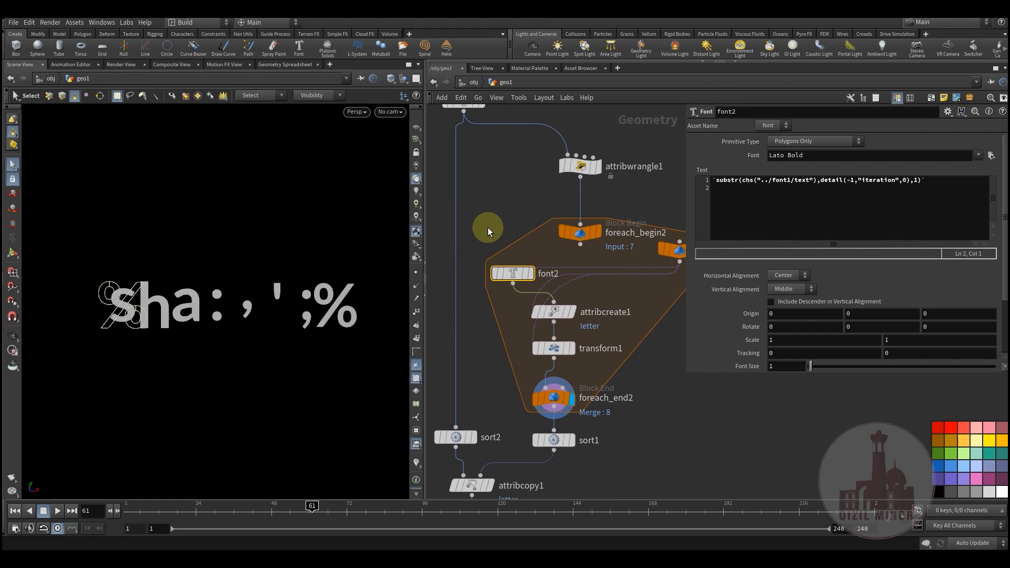
pyautogui.click(533, 257)
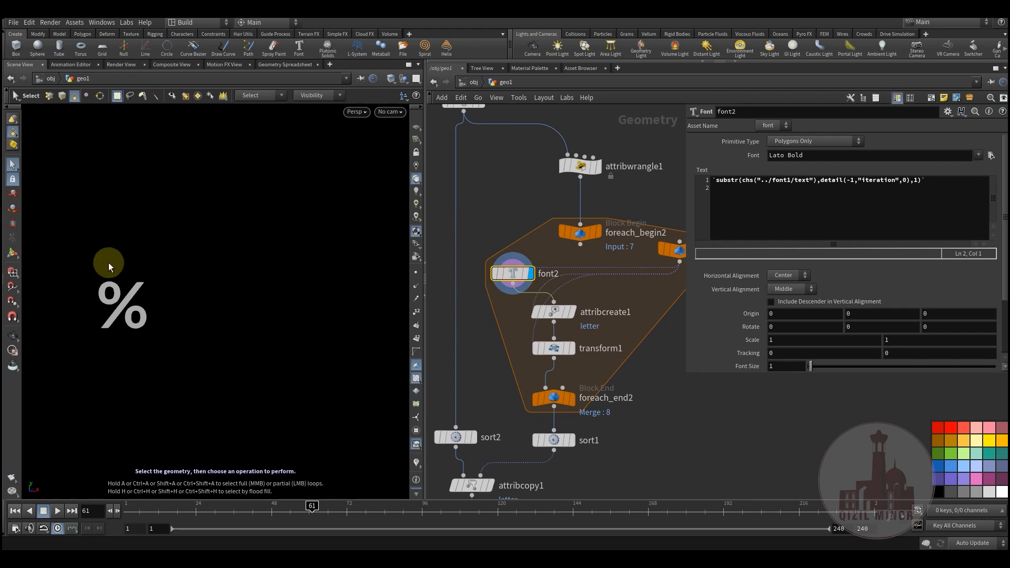
# - Inspect attribcreate1's primitive integer attribute letter and toggle its Value between expression and result
pyautogui.click(553, 312)
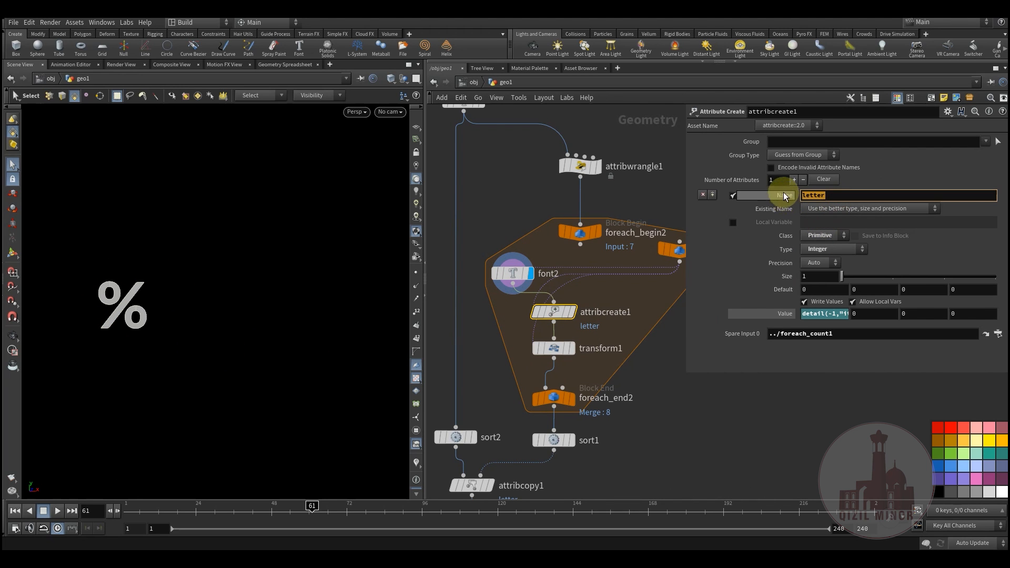
pyautogui.click(785, 314)
pyautogui.click(747, 314)
pyautogui.click(783, 316)
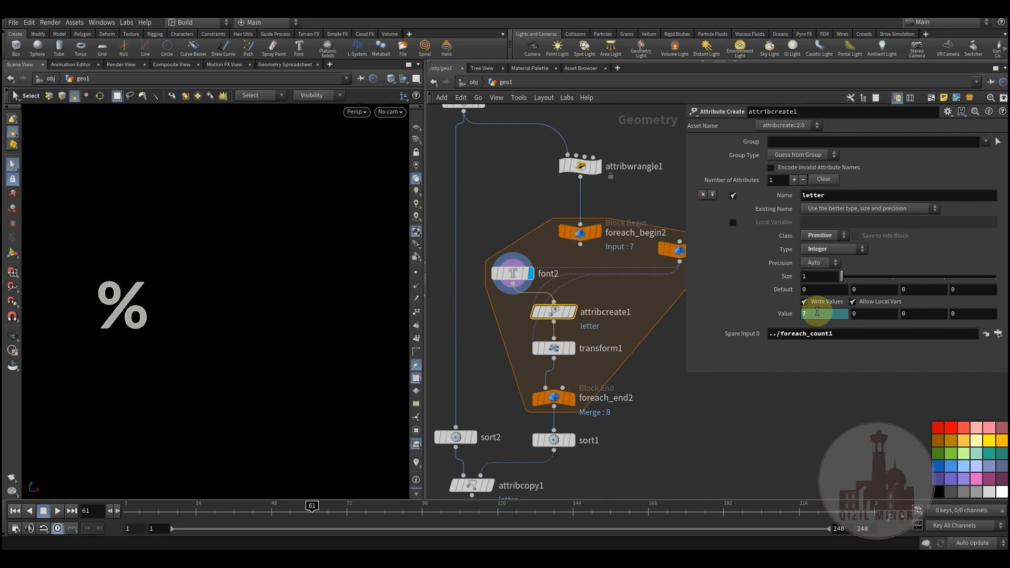
# - Resize the parameter area and read the full iteration expression in the letter attribute's Value
pyautogui.moveTo(688, 375); pyautogui.dragTo(616, 376)
pyautogui.click(713, 314)
pyautogui.click(755, 315)
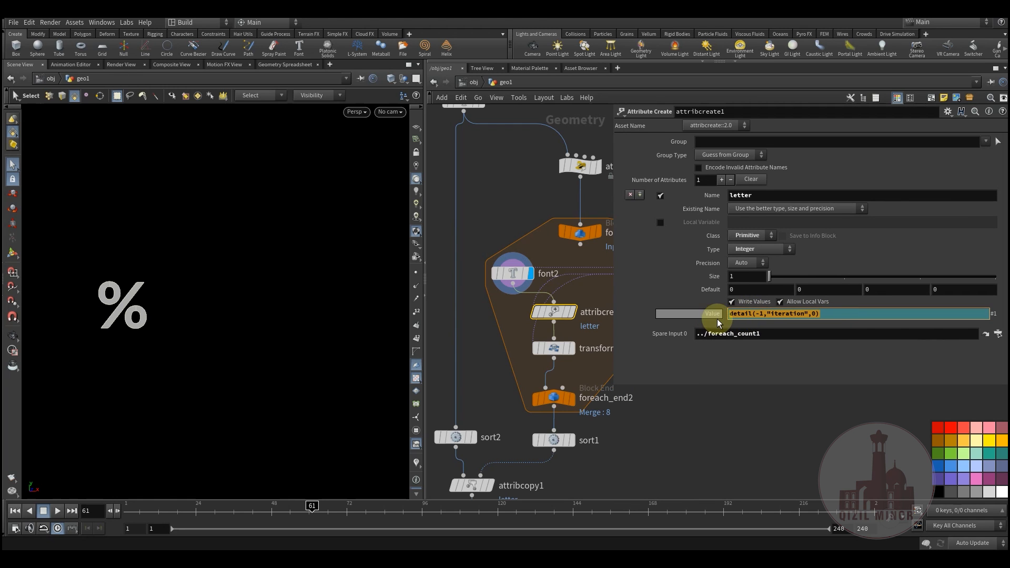
pyautogui.moveTo(616, 387); pyautogui.dragTo(700, 384)
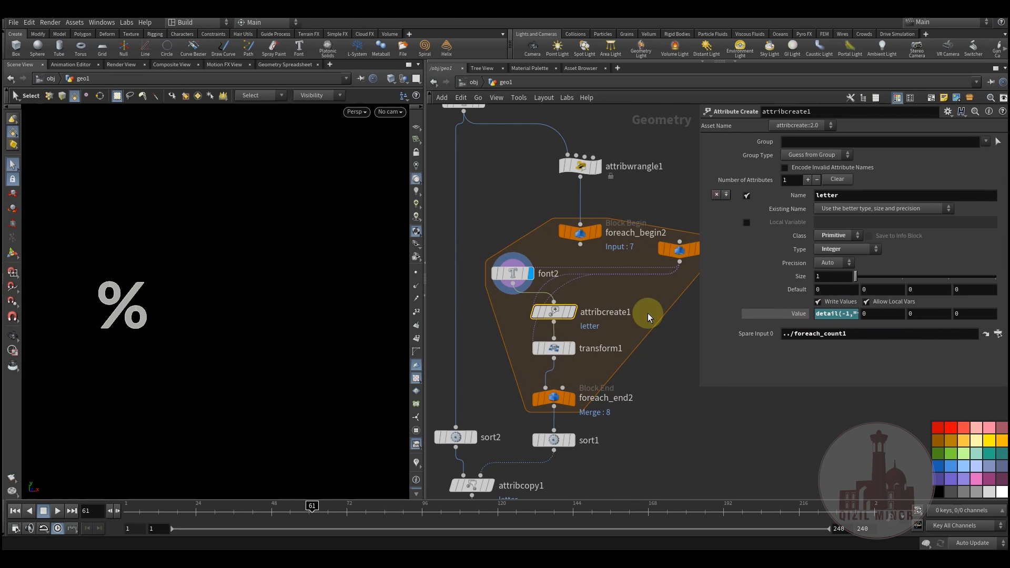
pyautogui.click(830, 313)
pyautogui.moveTo(913, 314); pyautogui.dragTo(808, 315)
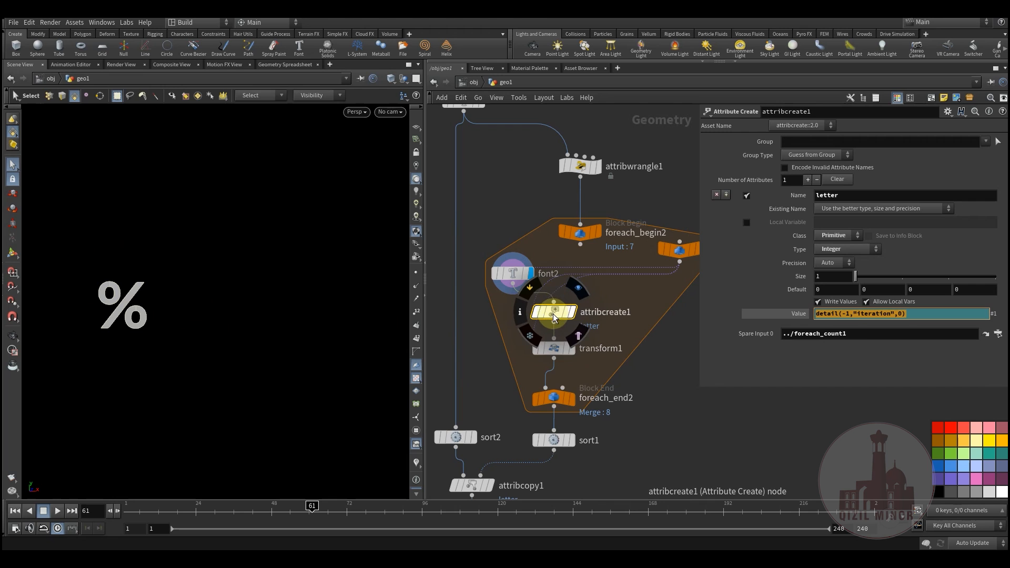
# - Select transform1 and examine the iteration-based expression in its X translation
pyautogui.click(556, 351)
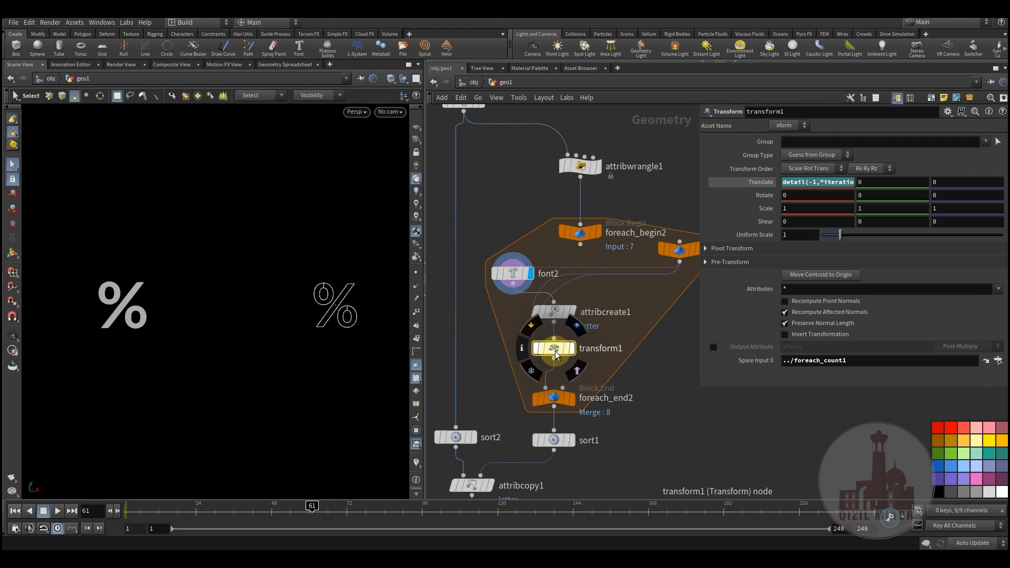
pyautogui.click(810, 184)
pyautogui.moveTo(898, 182); pyautogui.dragTo(765, 183)
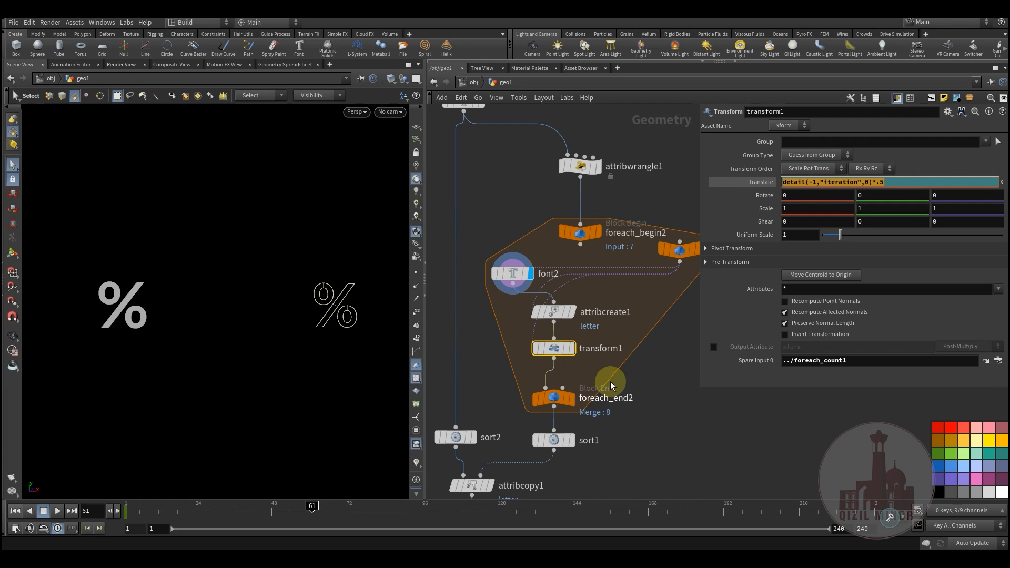
# - Display the output of foreach_end2 and select sort1 and sort2 together to examine their point sort settings
pyautogui.moveTo(572, 355)
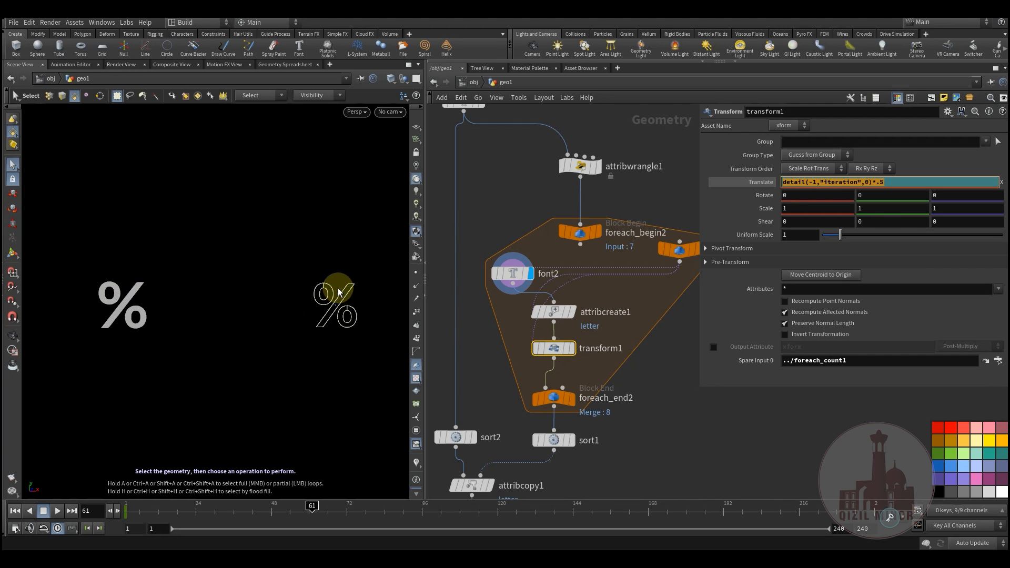
pyautogui.click(560, 398)
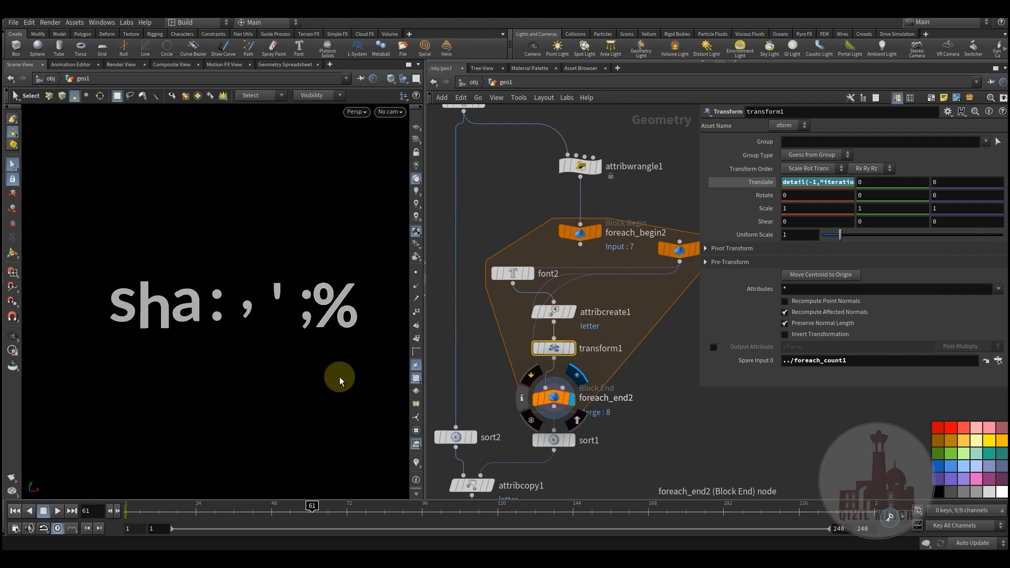
pyautogui.moveTo(624, 389); pyautogui.dragTo(638, 299, button='middle')
pyautogui.moveTo(631, 420); pyautogui.dragTo(669, 497, button='middle')
pyautogui.moveTo(511, 424)
pyautogui.moveTo(453, 414); pyautogui.dragTo(596, 440)
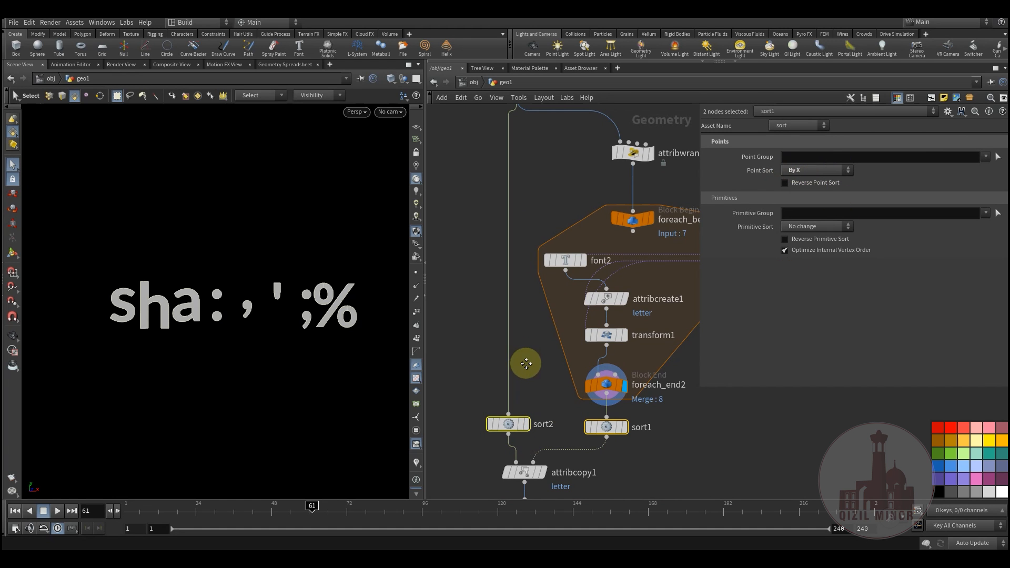
pyautogui.moveTo(525, 363); pyautogui.dragTo(514, 291, button='middle')
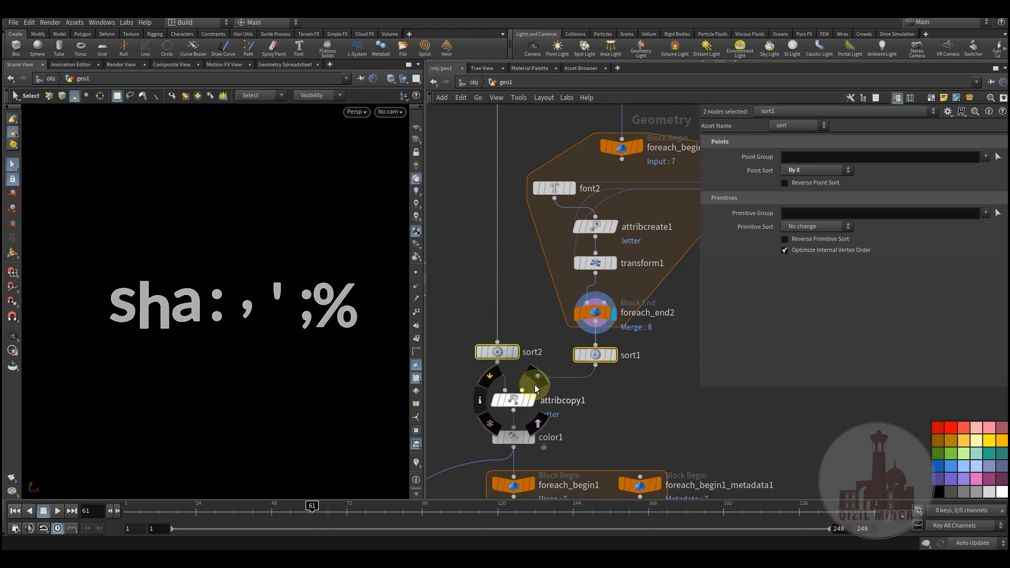
# - Display attribcopy1, examine its letter attribute copy, and inspect attribcreate1 as the source of that attribute
pyautogui.click(537, 383)
pyautogui.click(520, 399)
pyautogui.moveTo(533, 299); pyautogui.dragTo(489, 370, button='middle')
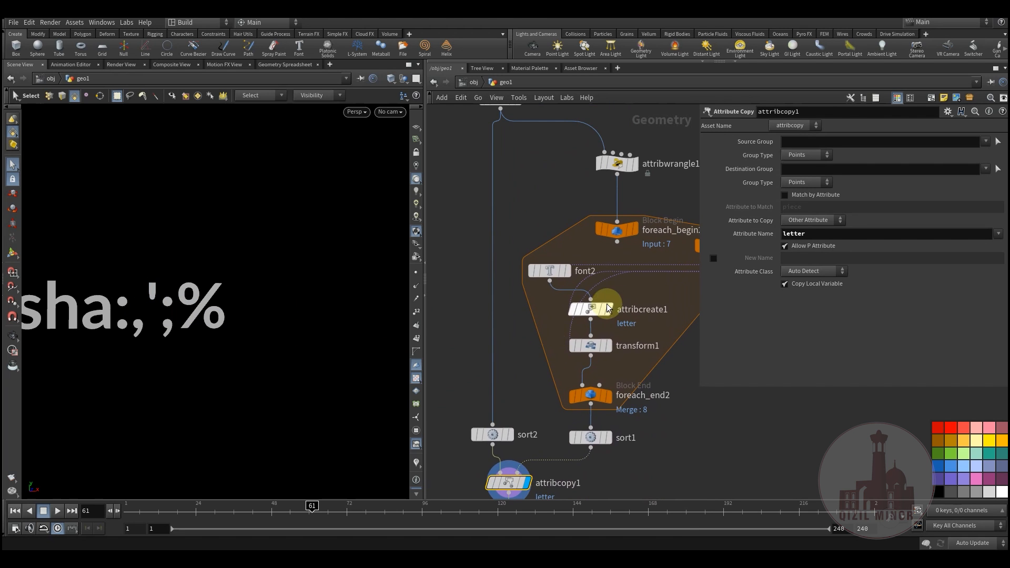
pyautogui.click(587, 311)
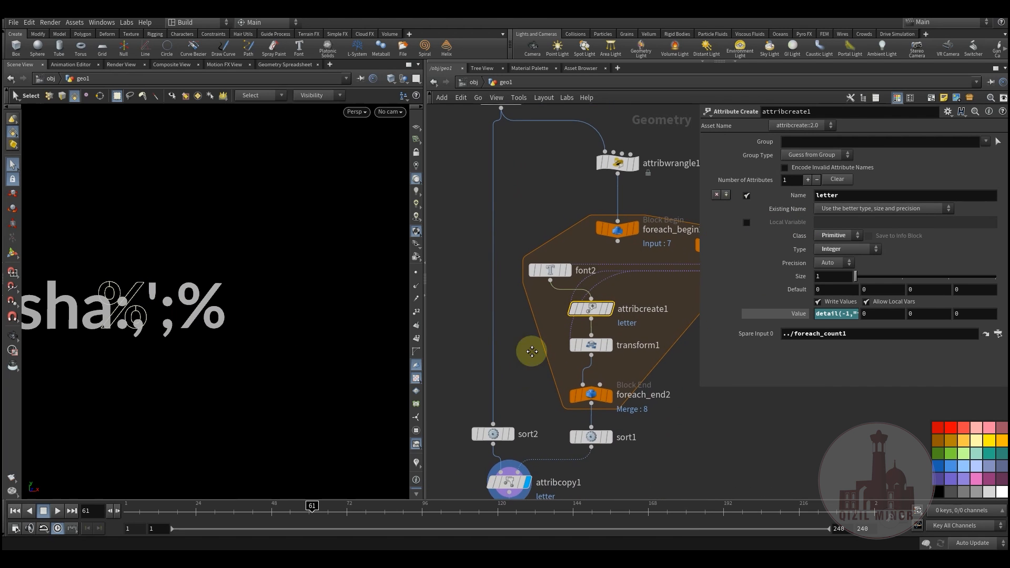
# - Compare sort2's output with sort1 as a template overlay, and return the display to attribcopy1
pyautogui.moveTo(494, 437); pyautogui.dragTo(513, 314, button='middle')
pyautogui.click(529, 315)
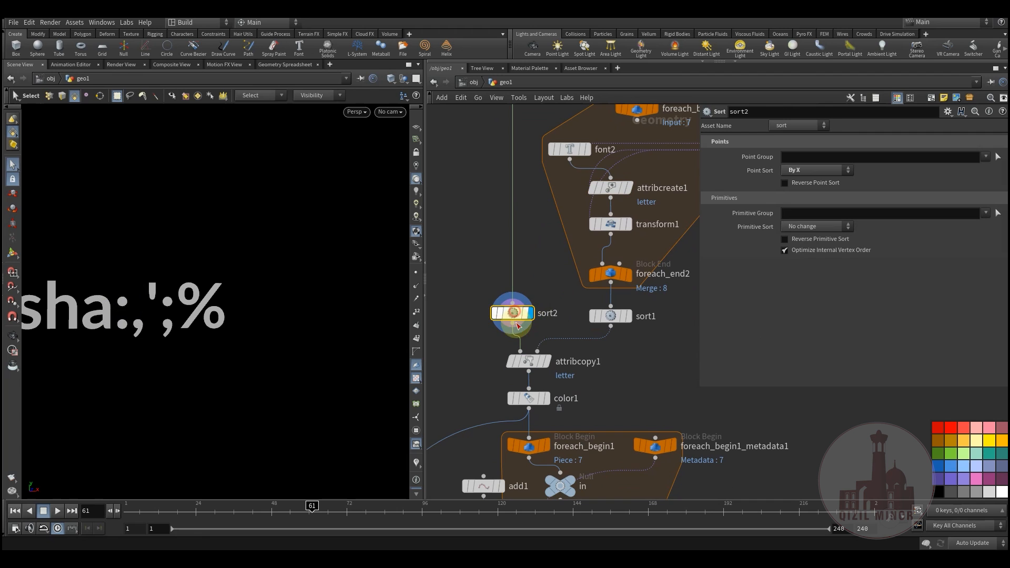
pyautogui.moveTo(637, 299)
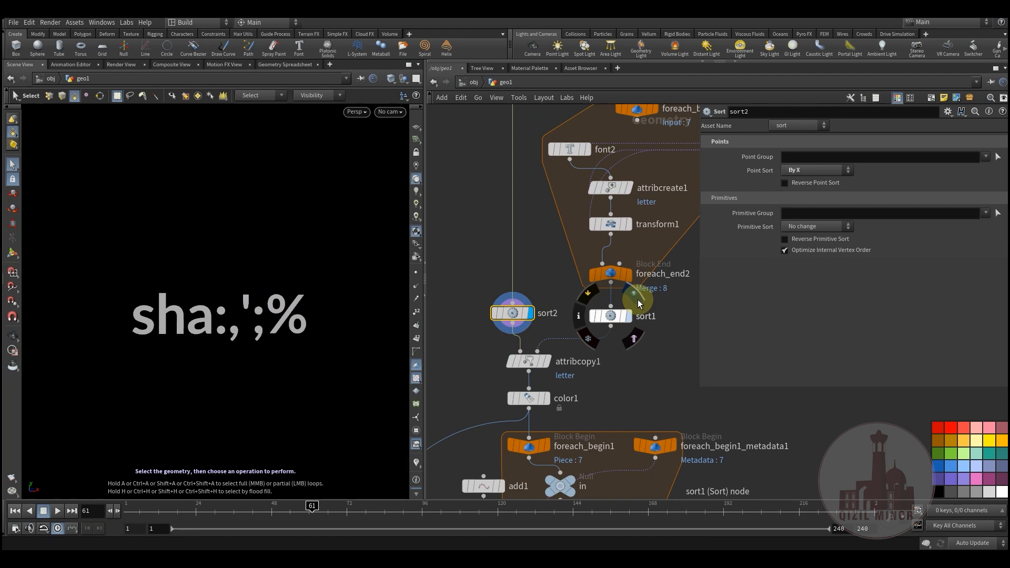
pyautogui.click(638, 339)
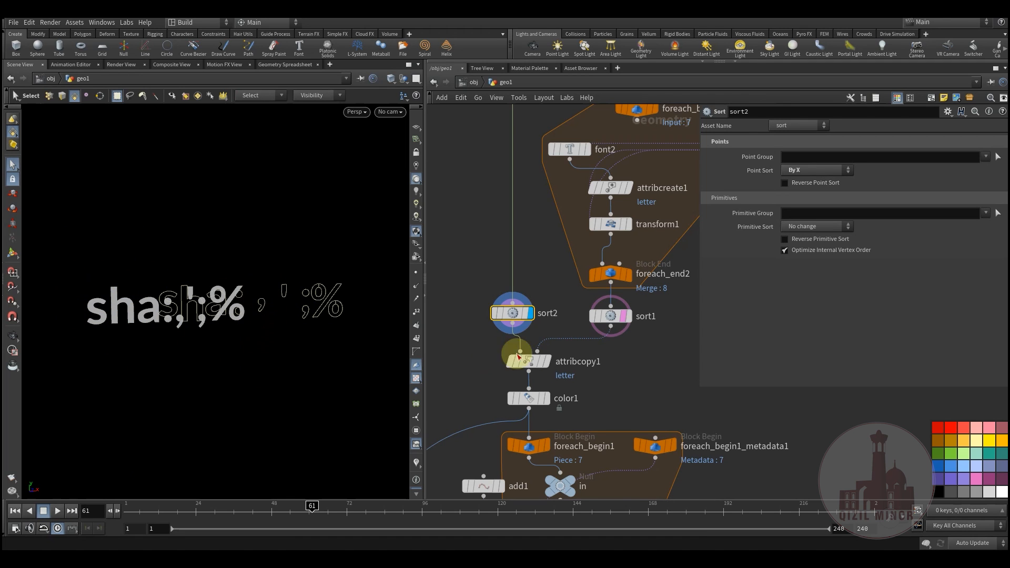
pyautogui.click(550, 358)
pyautogui.click(526, 362)
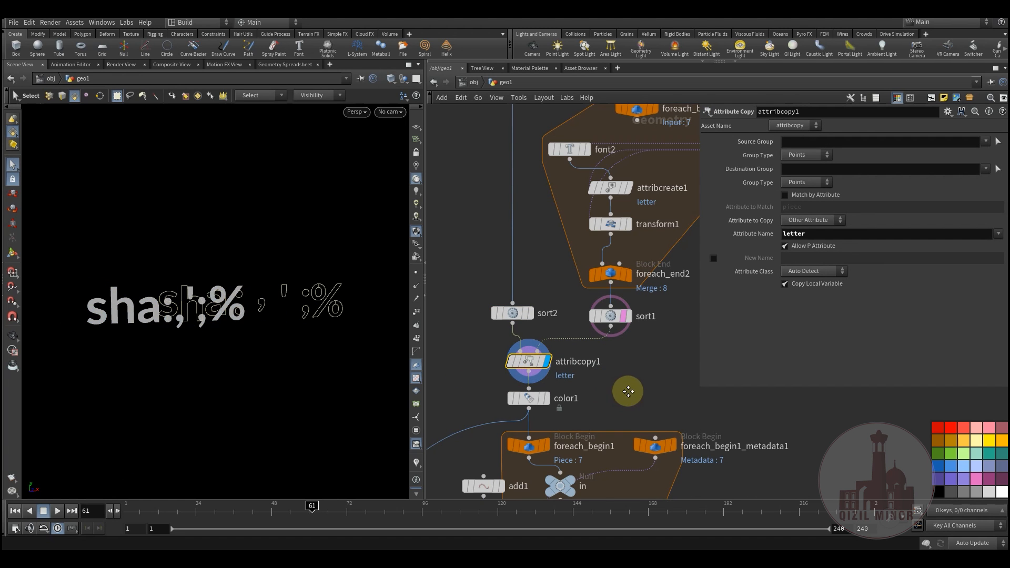
# - Display color1 to inspect its random colouring of the letters and clear the sort1 template overlay
pyautogui.moveTo(627, 392); pyautogui.dragTo(629, 331, button='middle')
pyautogui.click(549, 340)
pyautogui.click(530, 337)
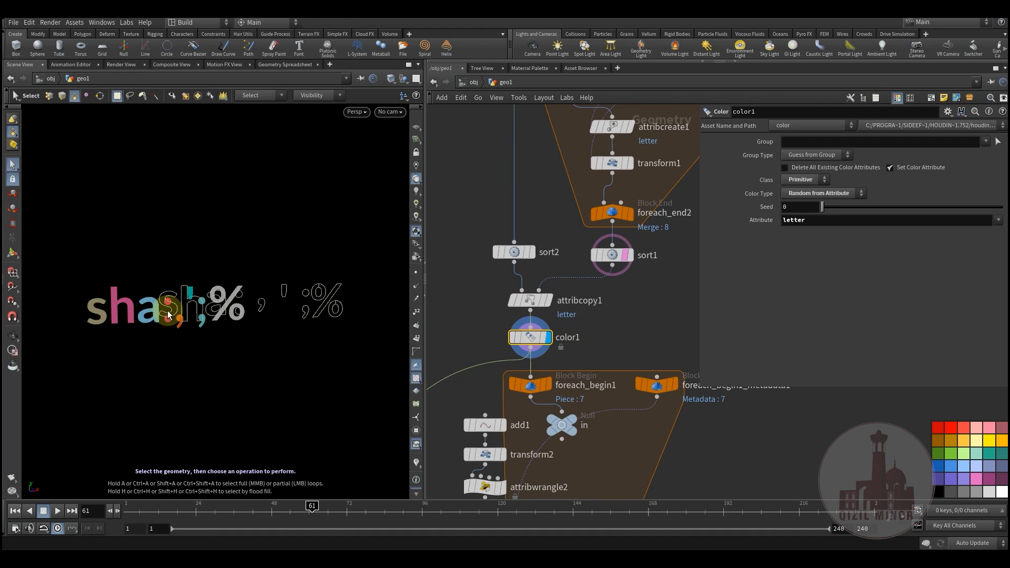
pyautogui.press('Escape')
pyautogui.click(553, 359)
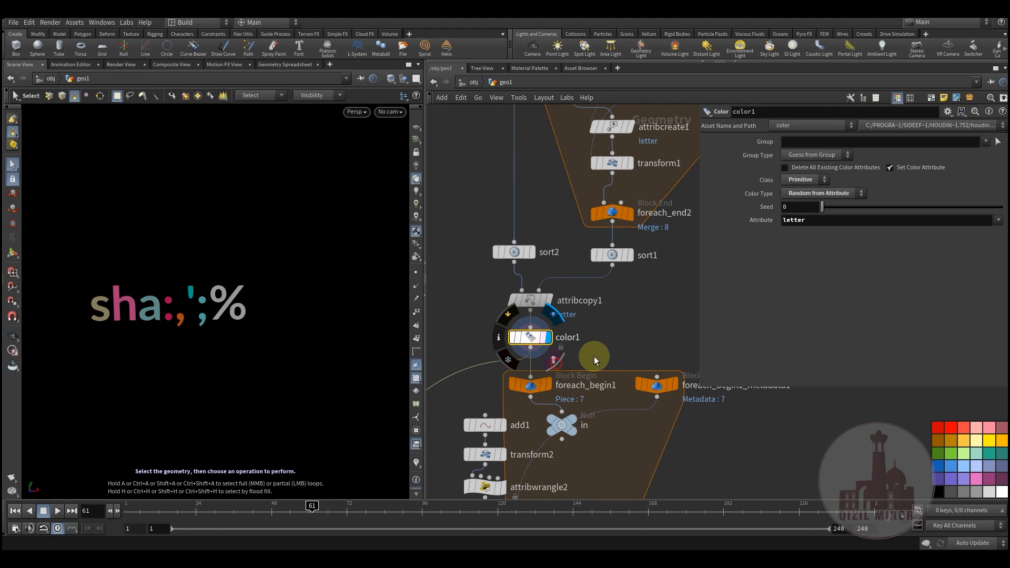
pyautogui.click(601, 351)
pyautogui.click(528, 338)
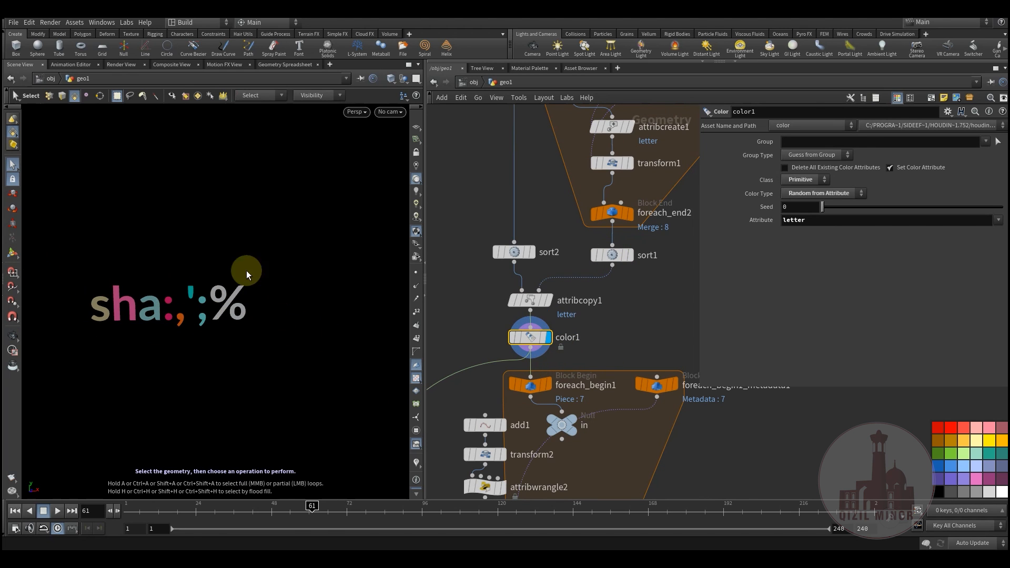
# - Check the letter attribute driving color1 and set its Seed to 1.23 for different letter colours
pyautogui.doubleClick(822, 221)
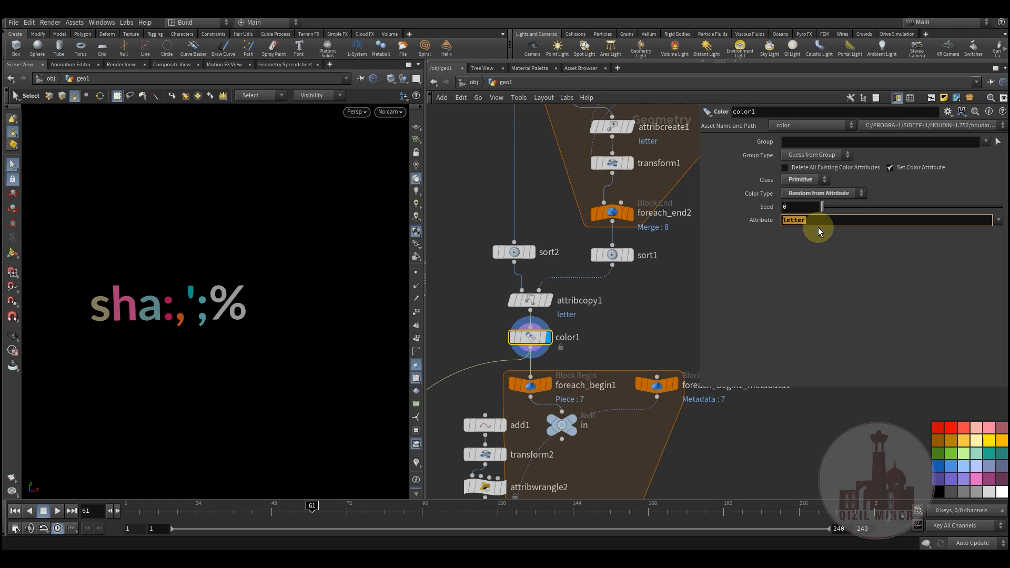
pyautogui.click(631, 314)
pyautogui.moveTo(625, 337); pyautogui.dragTo(624, 242, button='middle')
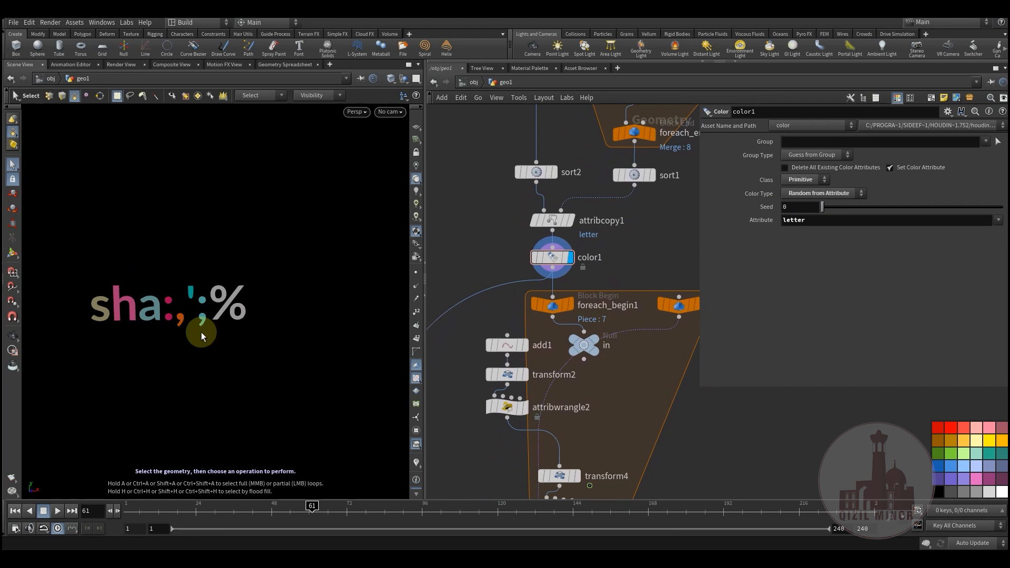
pyautogui.moveTo(823, 207); pyautogui.dragTo(844, 207)
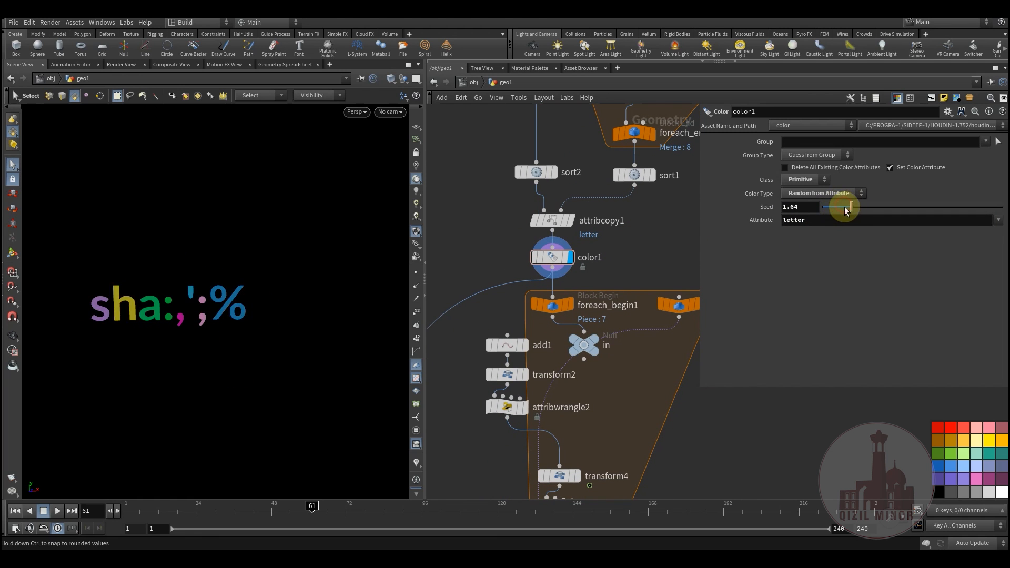
# - Survey the second for-each block from foreach_begin1 through the transform, wrangle and timeshift nodes to foreach_end1
pyautogui.moveTo(591, 247); pyautogui.dragTo(585, 175, button='middle')
pyautogui.scroll(-3, 607, 192)
pyautogui.moveTo(661, 353); pyautogui.dragTo(634, 308, button='middle')
pyautogui.scroll(4, 623, 248)
pyautogui.moveTo(618, 173); pyautogui.dragTo(619, 214)
pyautogui.moveTo(490, 282); pyautogui.dragTo(529, 303, button='middle')
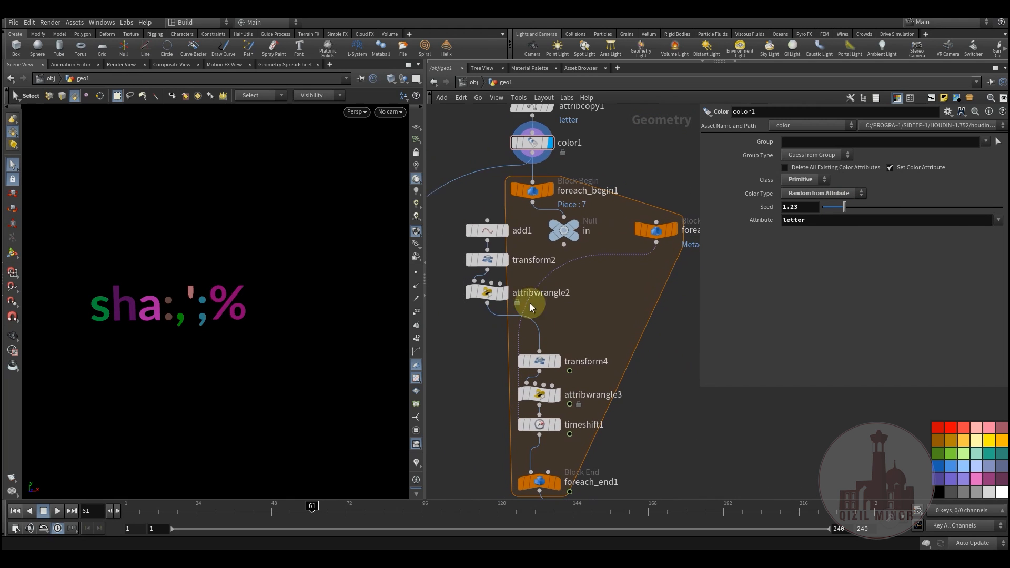
pyautogui.moveTo(467, 376); pyautogui.dragTo(512, 367, button='middle')
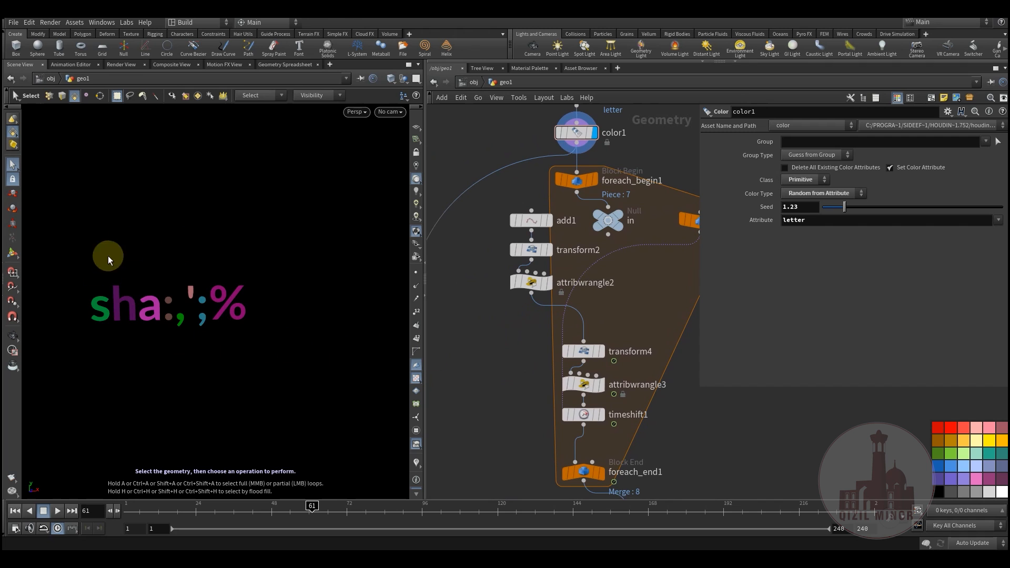
pyautogui.moveTo(532, 330); pyautogui.dragTo(517, 347, button='middle')
pyautogui.moveTo(650, 445); pyautogui.dragTo(636, 342, button='middle')
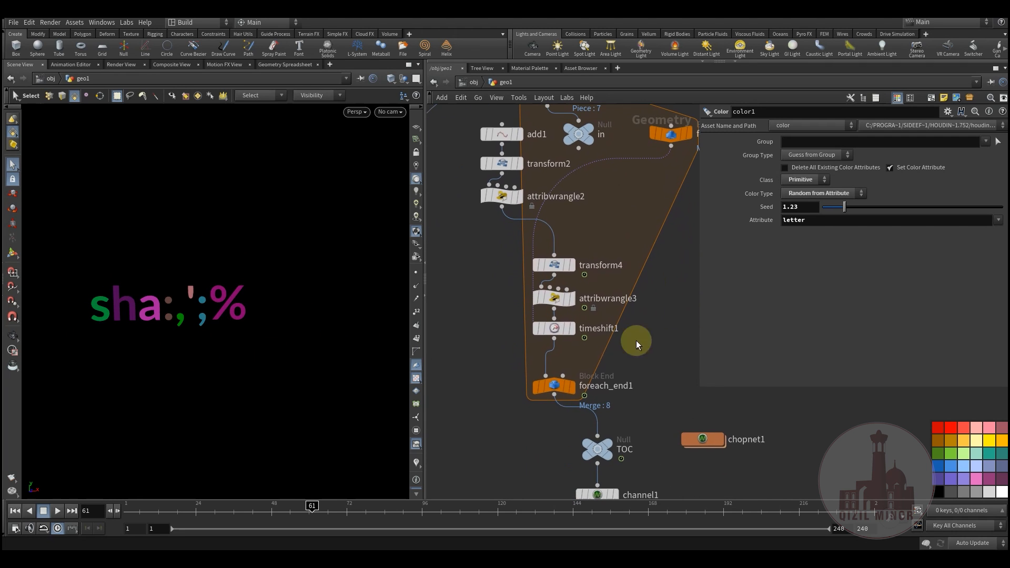
# - Display foreach_end1 to examine its letter Piece Attribute, and view the single piece passed through the in null
pyautogui.click(568, 394)
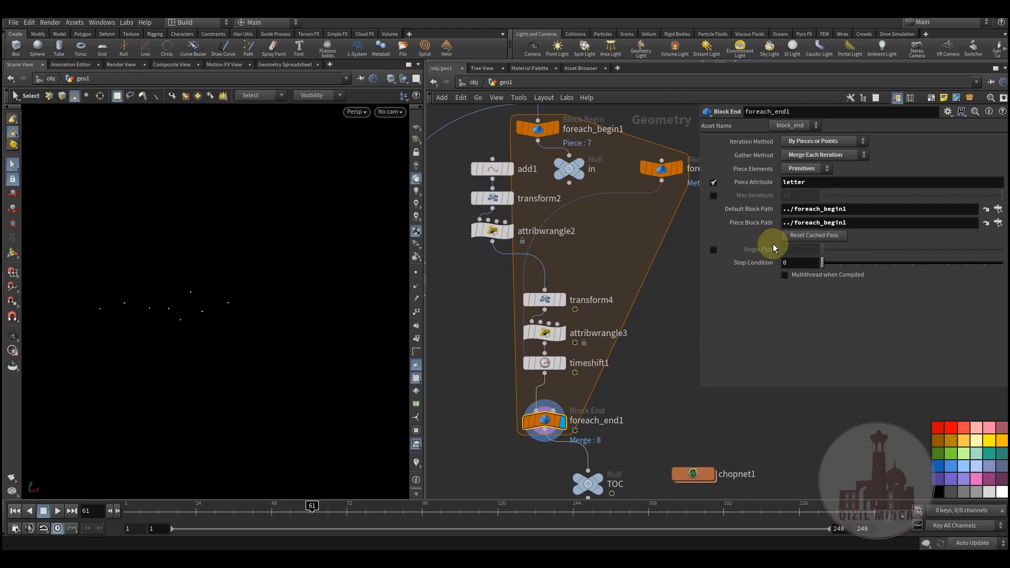
pyautogui.moveTo(656, 234); pyautogui.dragTo(644, 302, button='middle')
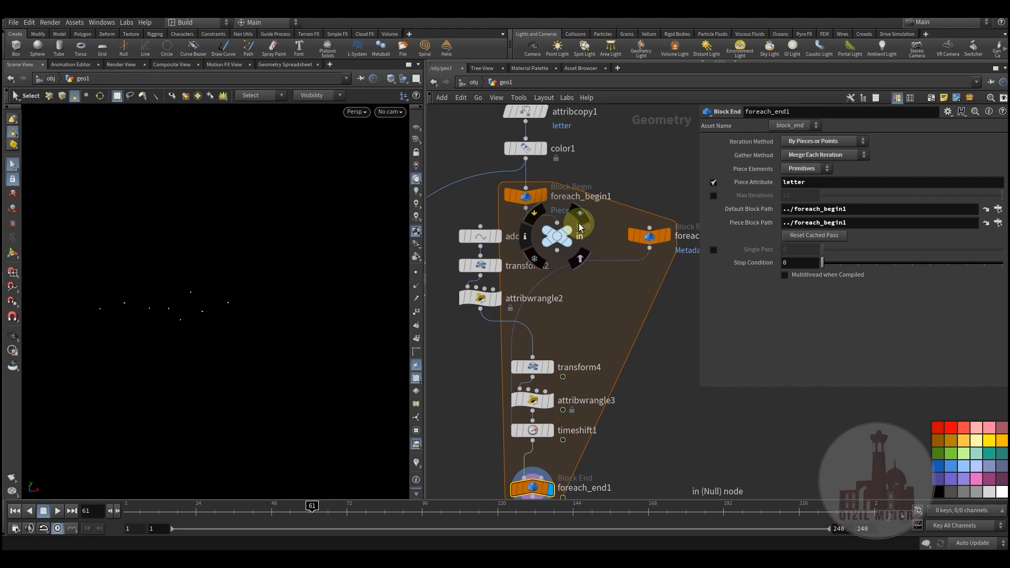
pyautogui.click(562, 241)
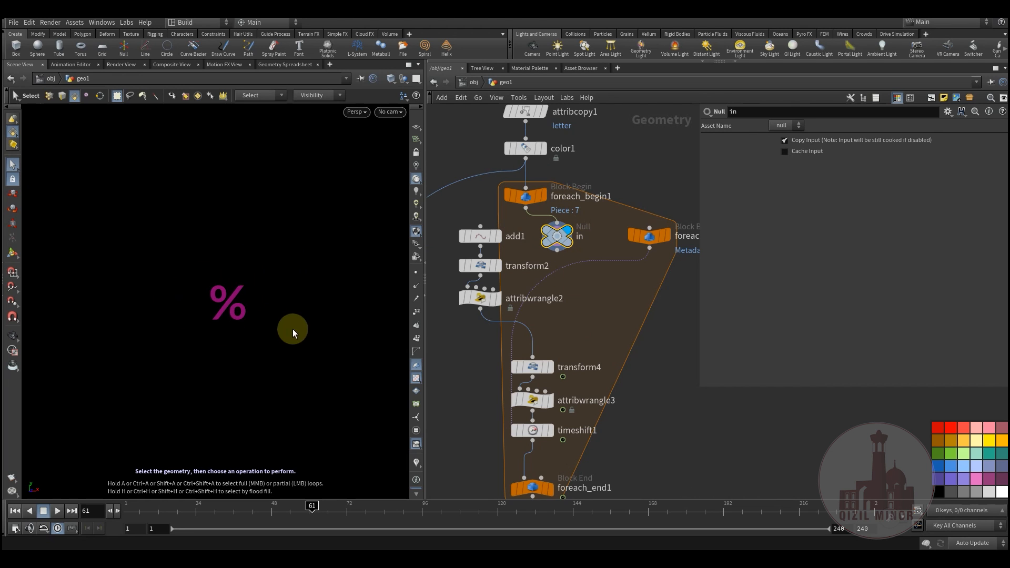
pyautogui.moveTo(657, 355); pyautogui.dragTo(662, 313, button='middle')
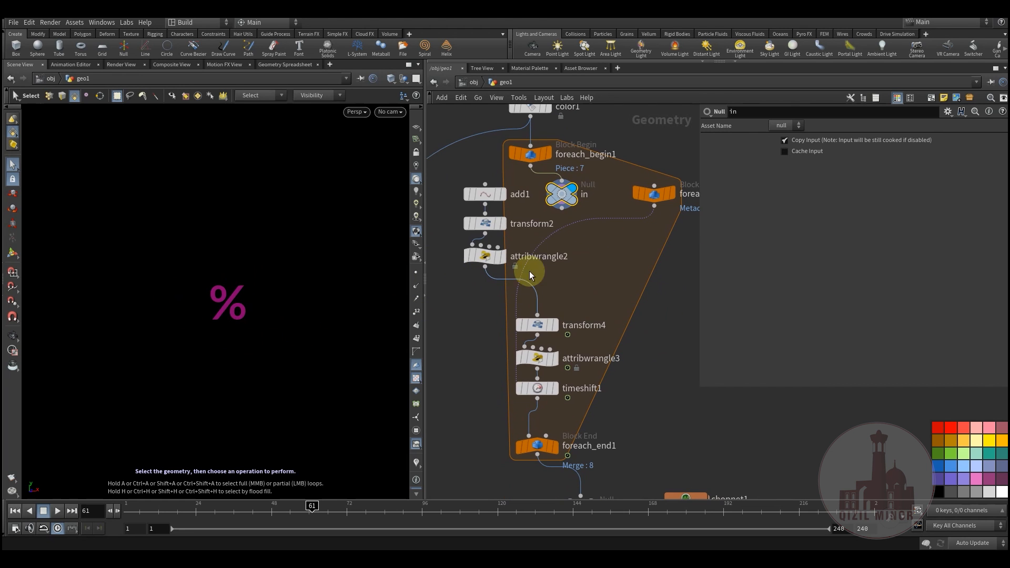
# - Inspect add1's point and transform2's centroid-based translation, overlaying the in null as a template for comparison
pyautogui.click(503, 198)
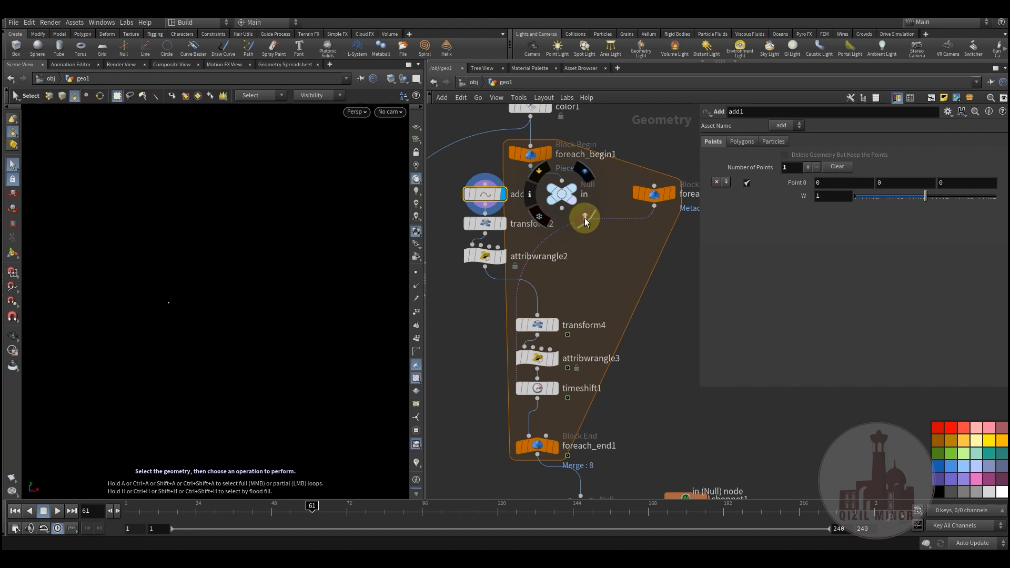
pyautogui.click(511, 214)
pyautogui.click(489, 223)
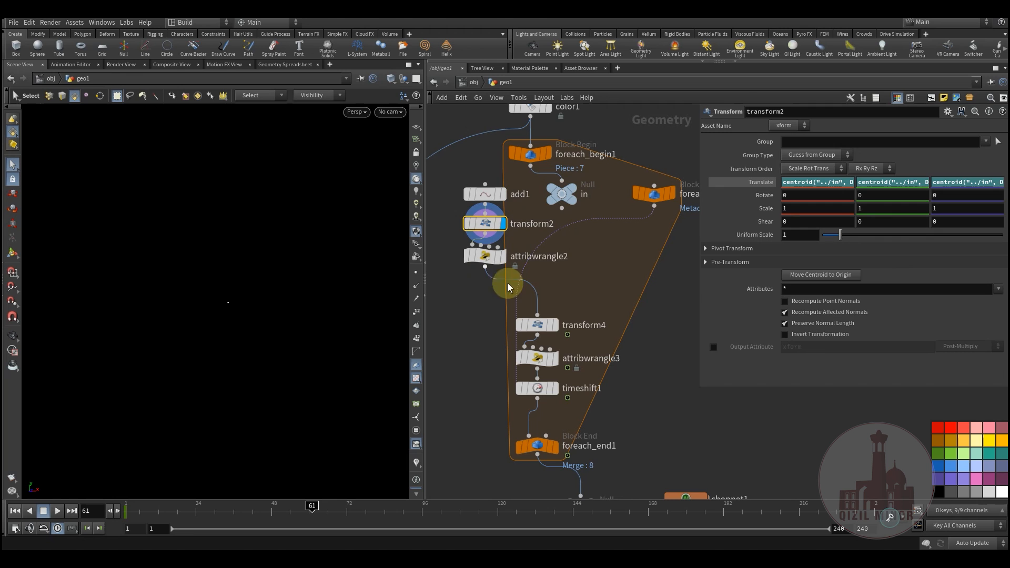
pyautogui.click(593, 211)
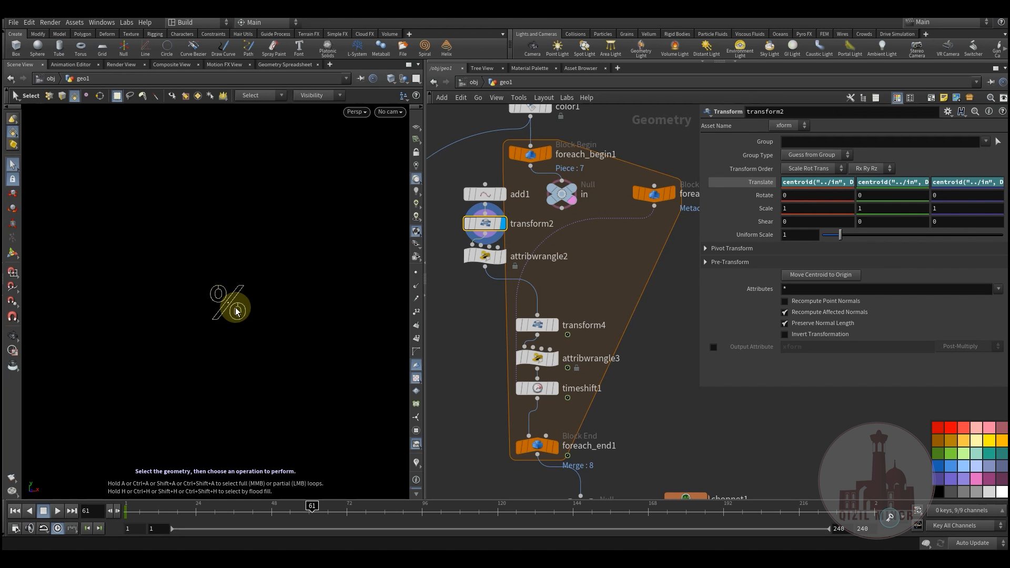
# - Display attribwrangle2 and read its code and values for the up and normal vectors
pyautogui.click(495, 257)
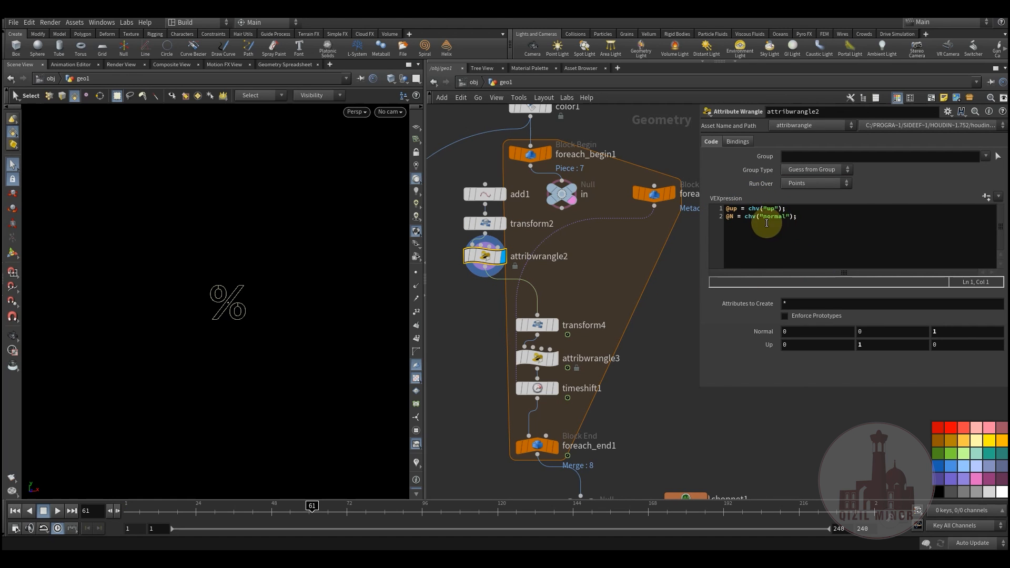
pyautogui.moveTo(575, 346); pyautogui.dragTo(583, 311, button='middle')
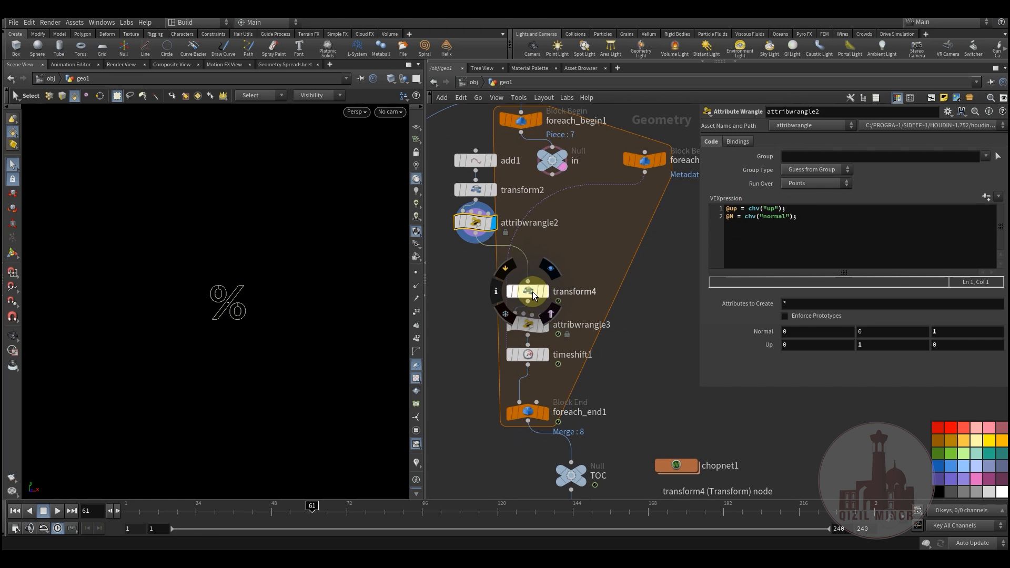
# - Review transform4's keyframed Y rotation and attribwrangle3's keyframed Scale while scrubbing the timeline
pyautogui.click(550, 271)
pyautogui.click(527, 292)
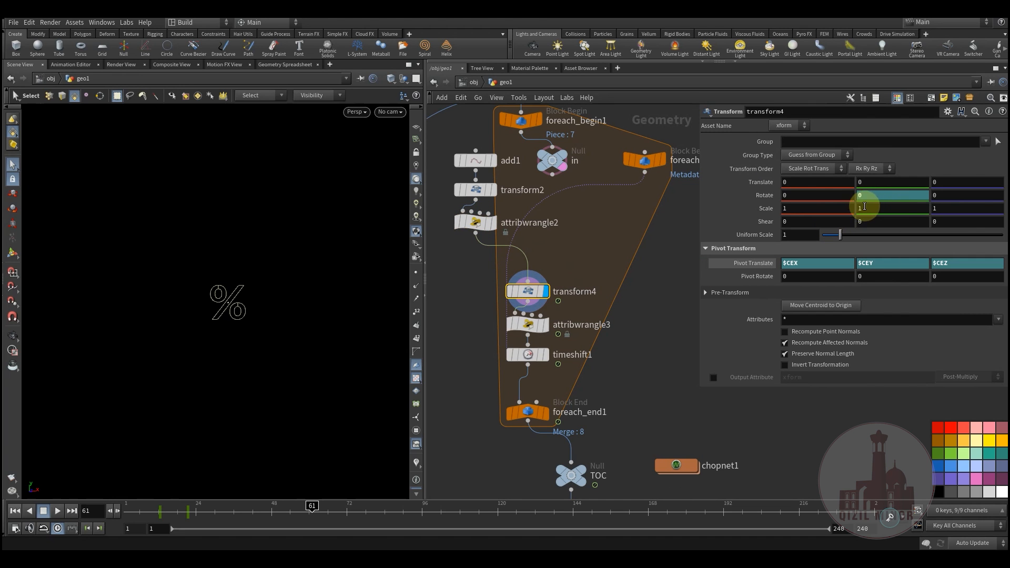
pyautogui.moveTo(312, 509); pyautogui.dragTo(151, 539)
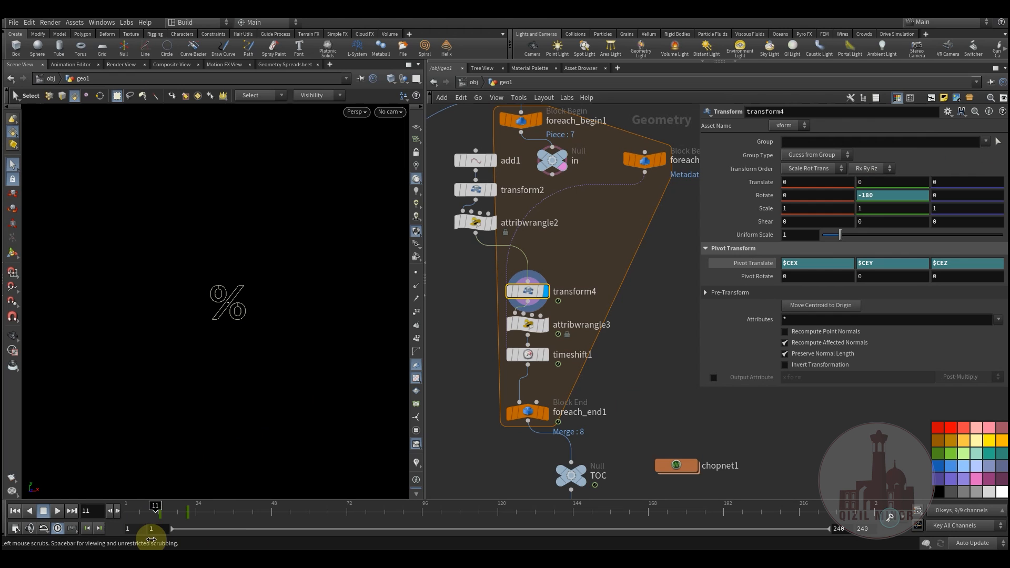
pyautogui.click(528, 325)
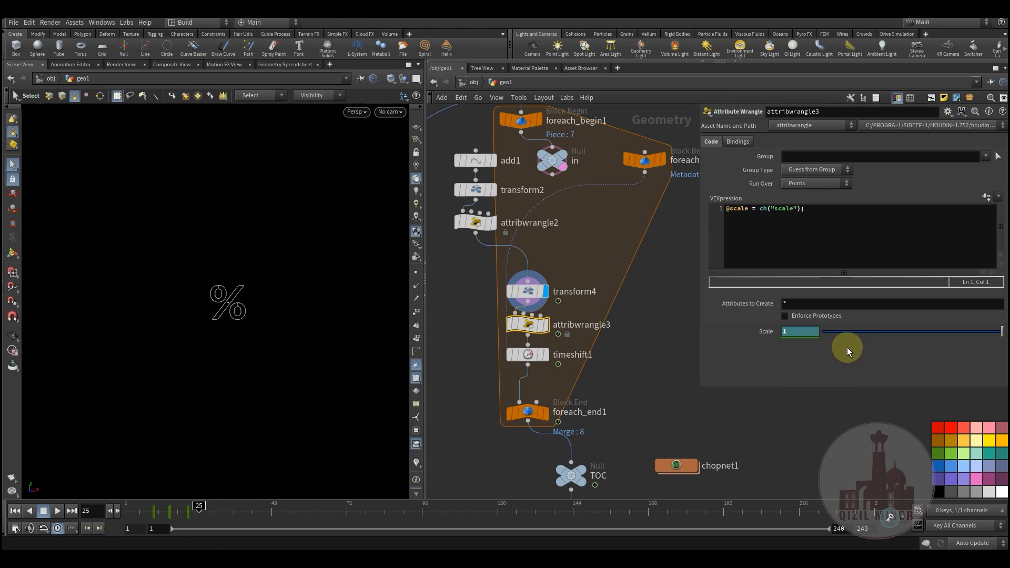
pyautogui.moveTo(198, 509); pyautogui.dragTo(181, 524)
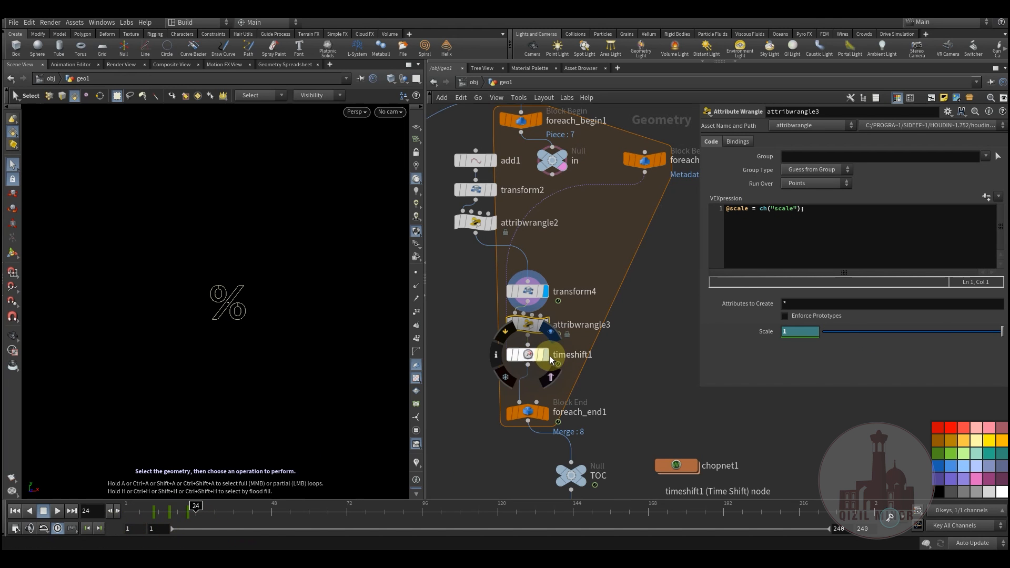
# - Display timeshift1 and examine its iteration-based Frame expression along with the foreach_begin1_metadata1 node it reads from
pyautogui.click(543, 358)
pyautogui.click(530, 357)
pyautogui.moveTo(617, 398); pyautogui.dragTo(586, 339, button='middle')
pyautogui.scroll(-2, 513, 395)
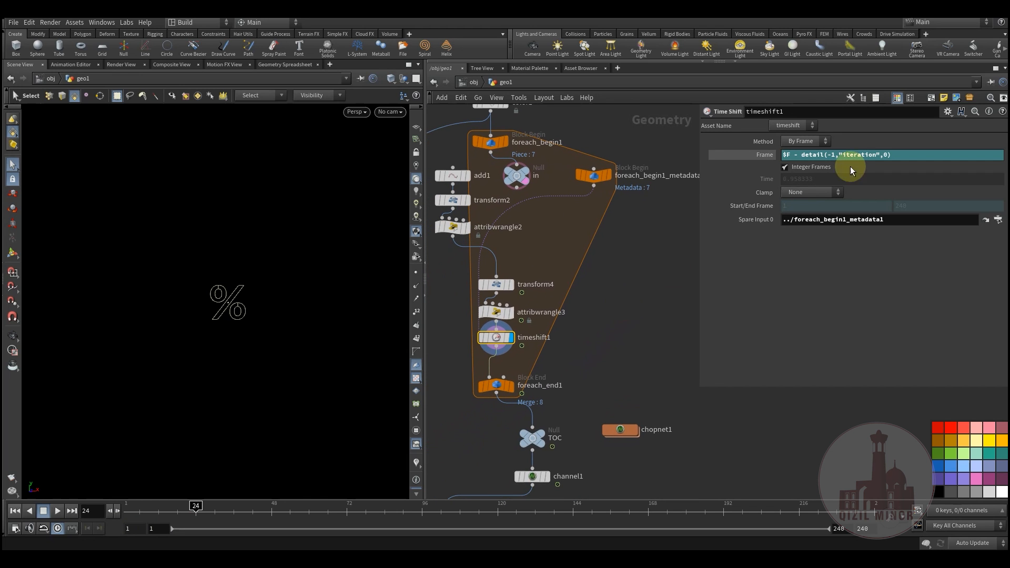
pyautogui.click(595, 176)
pyautogui.click(497, 340)
# - Display foreach_end1 again to view the merged letter points and bring the TOC and channel1 nodes into view
pyautogui.moveTo(612, 300); pyautogui.dragTo(624, 264, button='middle')
pyautogui.moveTo(521, 337)
pyautogui.click(506, 354)
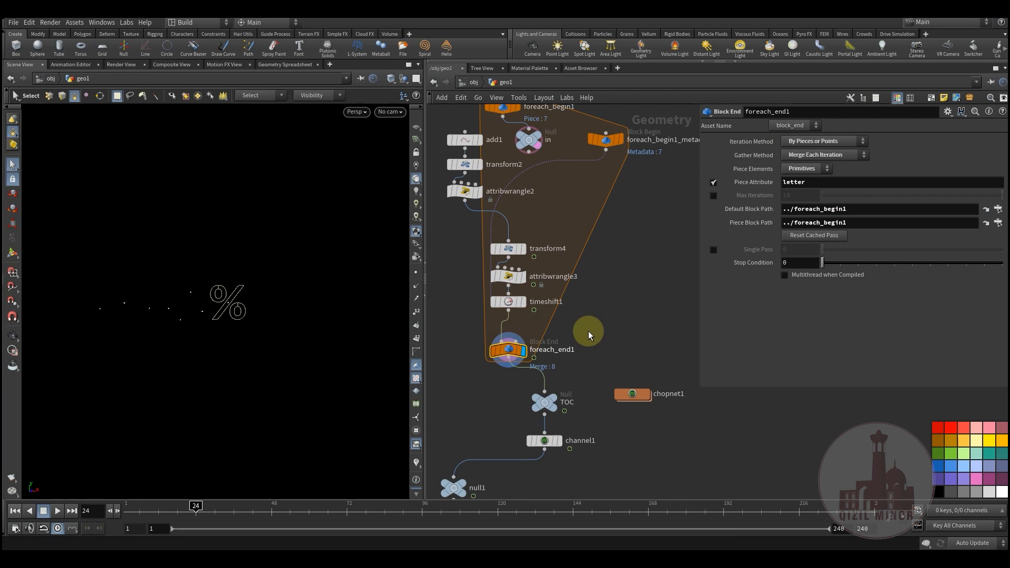
pyautogui.moveTo(564, 327); pyautogui.dragTo(582, 308, button='middle')
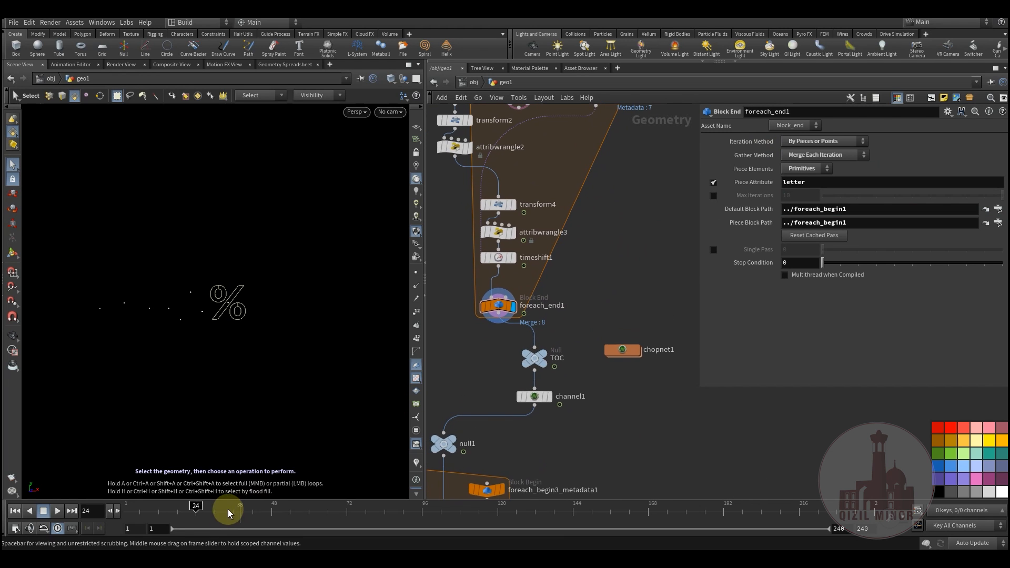
# - Bypass channel1, display normal1 and scrub the timeline to view the letter animation without the channel effect
pyautogui.click(221, 509)
pyautogui.moveTo(641, 436); pyautogui.dragTo(547, 313, button='middle')
pyautogui.click(531, 296)
pyautogui.moveTo(617, 302); pyautogui.dragTo(622, 241, button='middle')
pyautogui.scroll(-2, 622, 241)
pyautogui.moveTo(583, 376); pyautogui.dragTo(639, 284, button='middle')
pyautogui.scroll(2, 529, 395)
pyautogui.moveTo(615, 367); pyautogui.dragTo(597, 421, button='middle')
pyautogui.moveTo(189, 522); pyautogui.dragTo(250, 508)
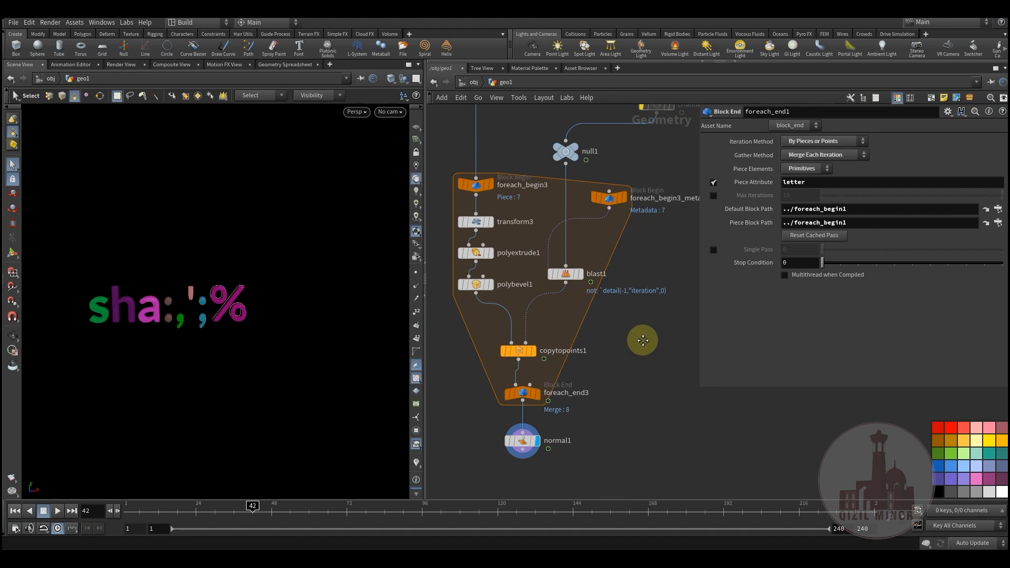
# - Turn off the bypass on channel1 and scrub the timeline to compare the letter animation at normal1
pyautogui.moveTo(646, 327); pyautogui.dragTo(620, 367, button='middle')
pyautogui.moveTo(646, 228); pyautogui.dragTo(544, 435, button='middle')
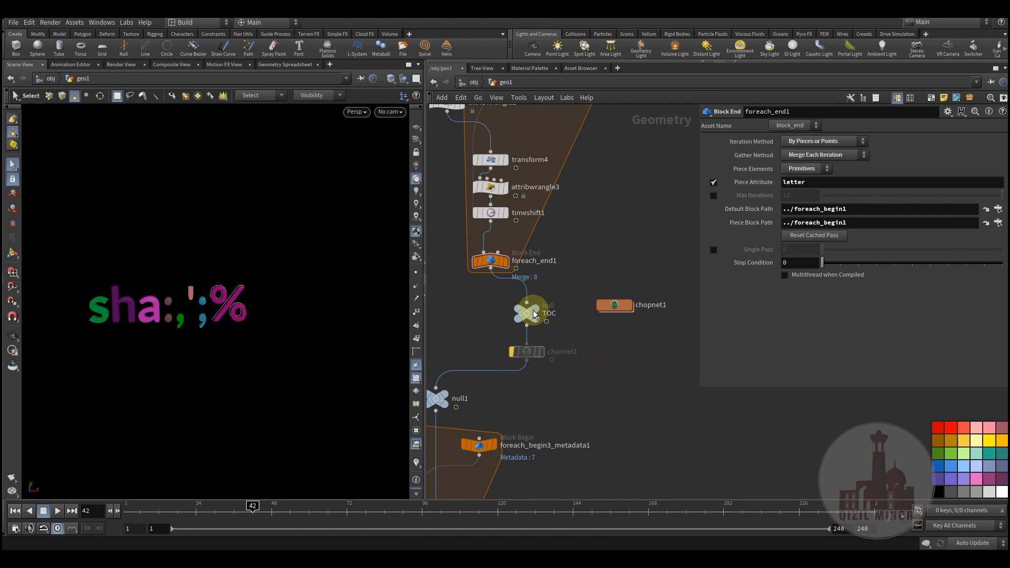
pyautogui.moveTo(520, 356); pyautogui.dragTo(541, 286, button='middle')
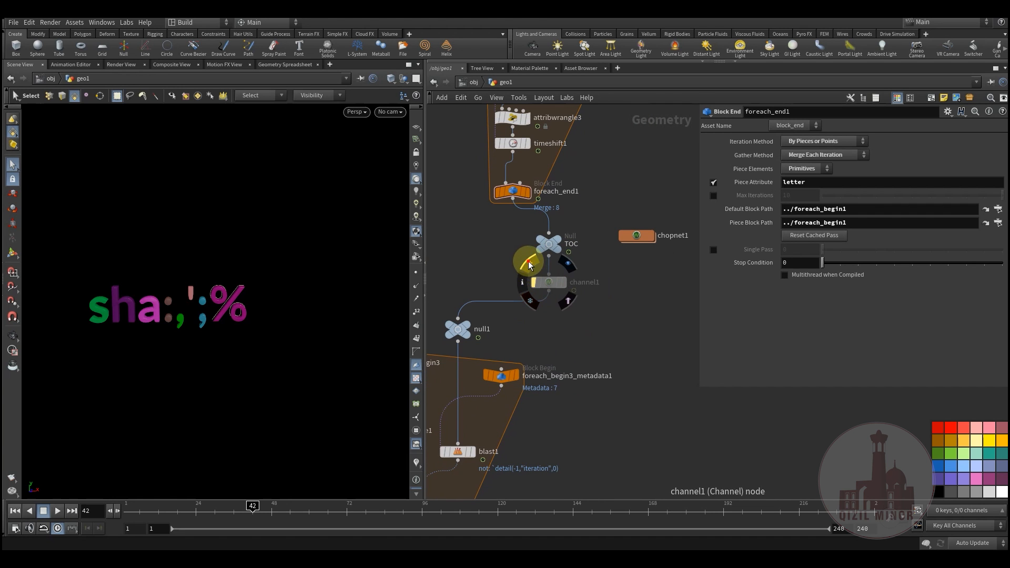
pyautogui.moveTo(583, 419); pyautogui.dragTo(654, 323, button='middle')
pyautogui.moveTo(289, 500); pyautogui.dragTo(183, 513)
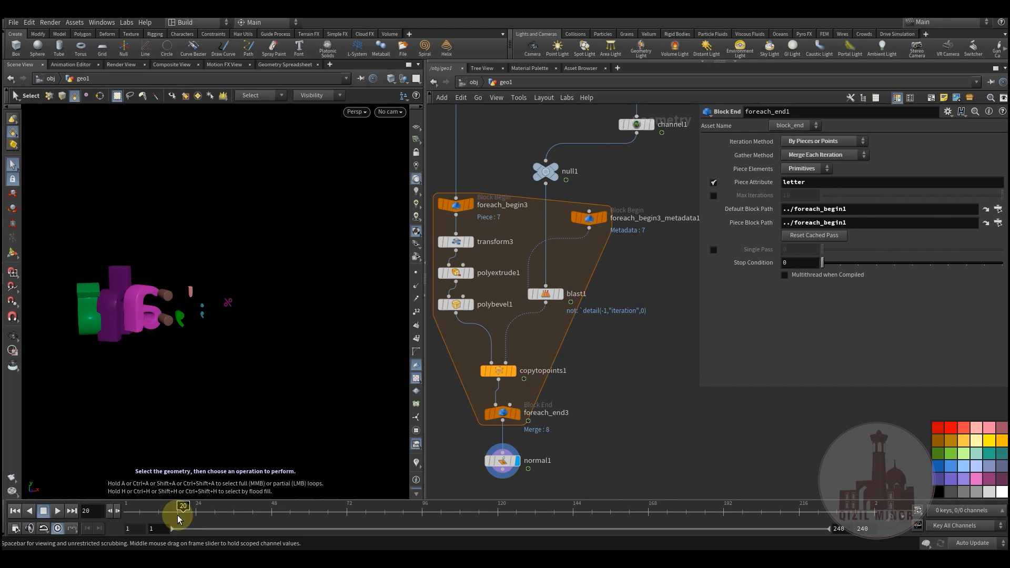
pyautogui.moveTo(147, 519); pyautogui.dragTo(329, 516)
# - Display the letter points at TOC and at null1, and trace the network back up to color1
pyautogui.moveTo(647, 355); pyautogui.dragTo(585, 501, button='middle')
pyautogui.moveTo(633, 310); pyautogui.dragTo(617, 354, button='middle')
pyautogui.click(577, 262)
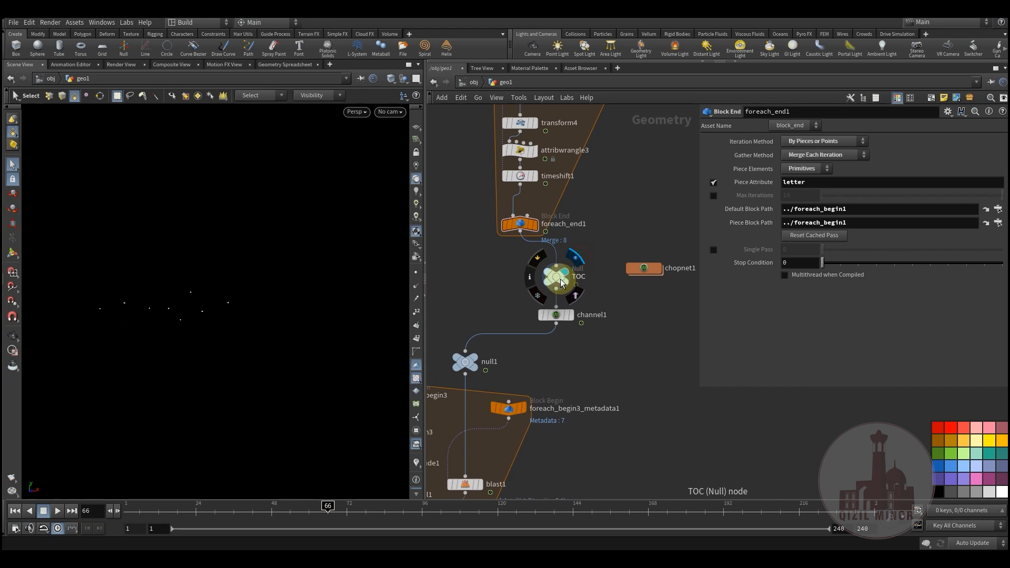
pyautogui.click(492, 342)
pyautogui.moveTo(527, 362); pyautogui.dragTo(609, 242, button='middle')
pyautogui.moveTo(446, 259); pyautogui.dragTo(559, 216, button='middle')
pyautogui.moveTo(506, 232)
pyautogui.moveTo(548, 156)
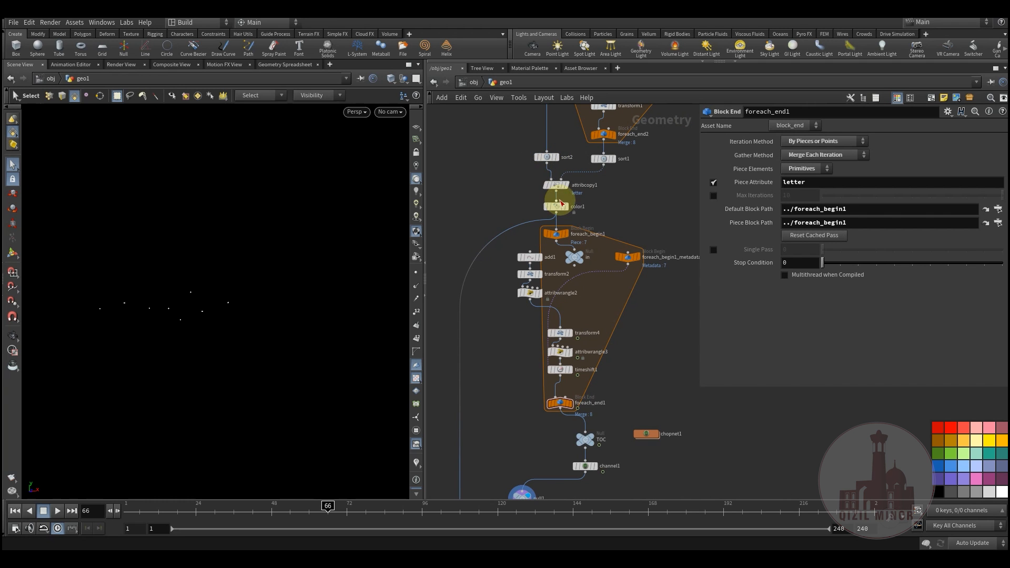
# - Display foreach_begin3's incoming letters and examine the Piece Attribute of foreach_end3
pyautogui.moveTo(478, 289); pyautogui.dragTo(513, 114, button='middle')
pyautogui.scroll(3, 491, 295)
pyautogui.moveTo(532, 257)
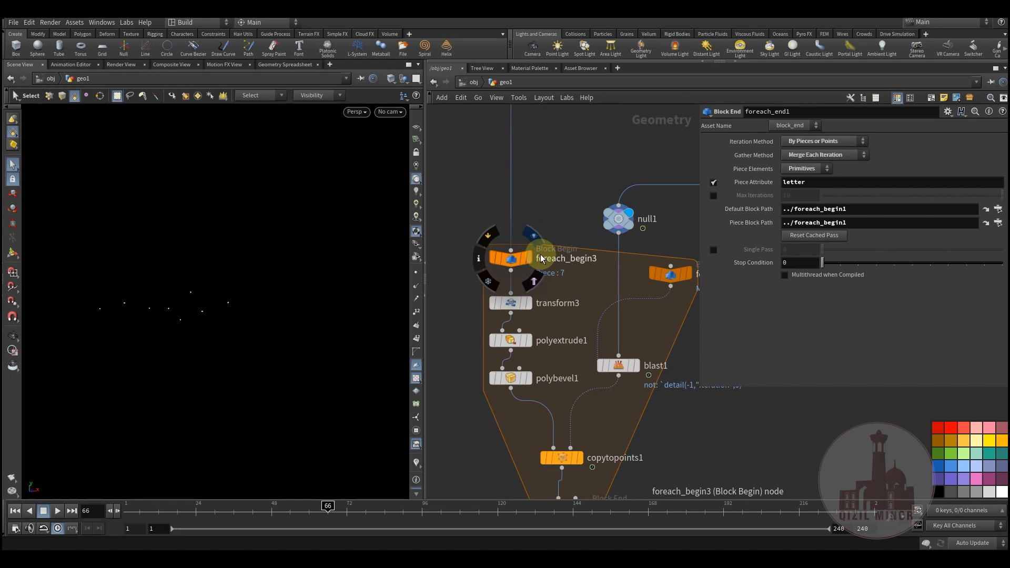
pyautogui.click(534, 237)
pyautogui.moveTo(476, 447); pyautogui.dragTo(478, 290, button='middle')
pyautogui.click(569, 353)
pyautogui.moveTo(815, 182); pyautogui.dragTo(733, 187)
pyautogui.moveTo(484, 339); pyautogui.dragTo(480, 404, button='middle')
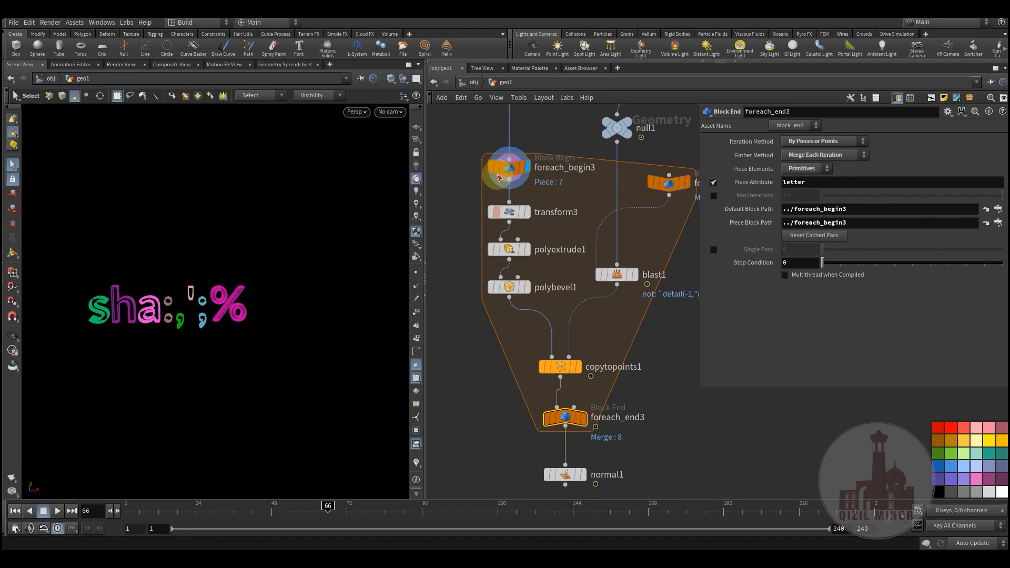
# - Check foreach_begin3_metadata1's Block Path, then display blast1 and examine its iteration-based Group expression
pyautogui.moveTo(699, 257); pyautogui.dragTo(604, 319, button='middle')
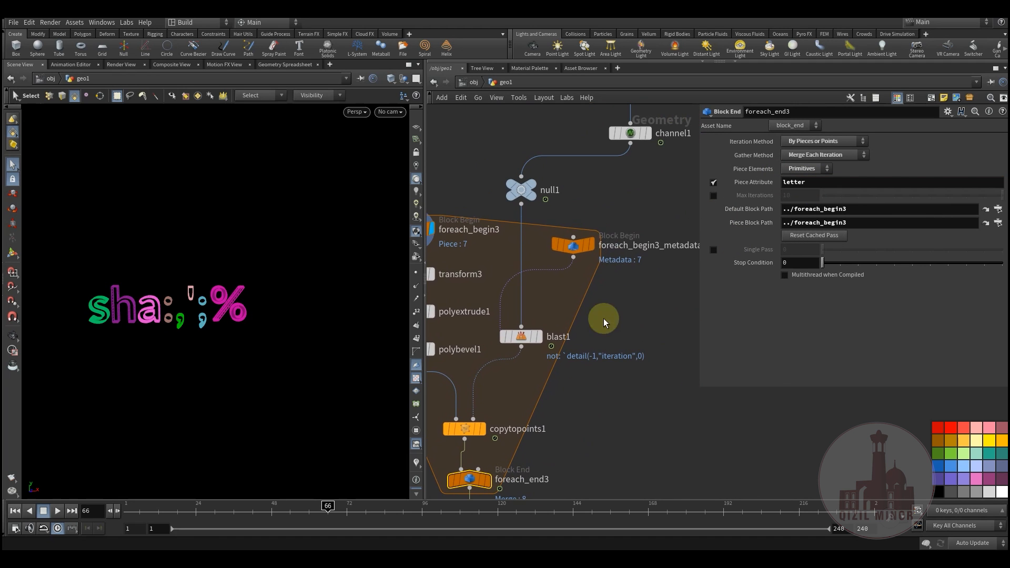
pyautogui.click(573, 244)
pyautogui.moveTo(699, 244); pyautogui.dragTo(679, 269, button='middle')
pyautogui.moveTo(846, 157); pyautogui.dragTo(764, 158)
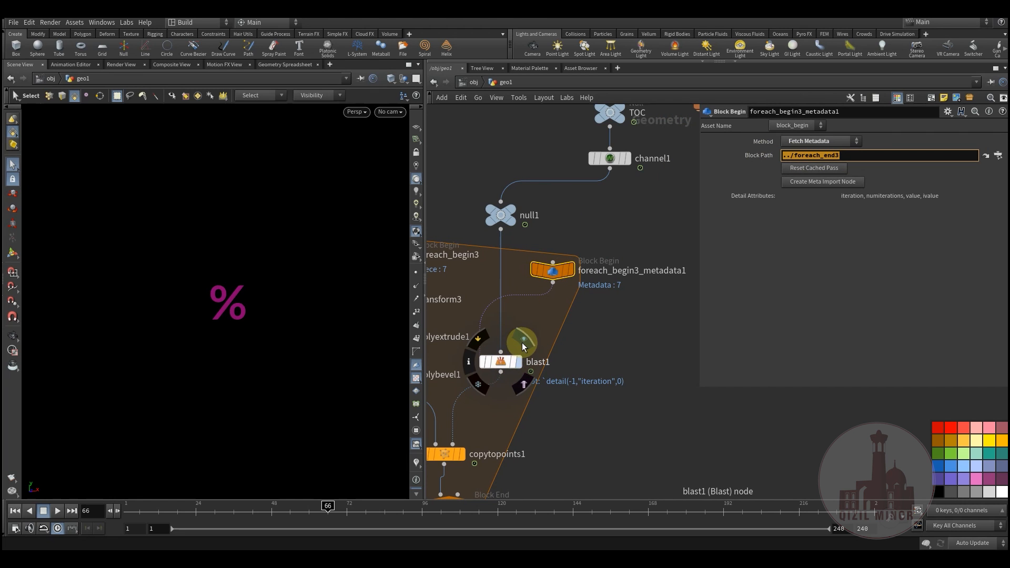
pyautogui.click(522, 345)
pyautogui.moveTo(872, 143); pyautogui.dragTo(768, 158)
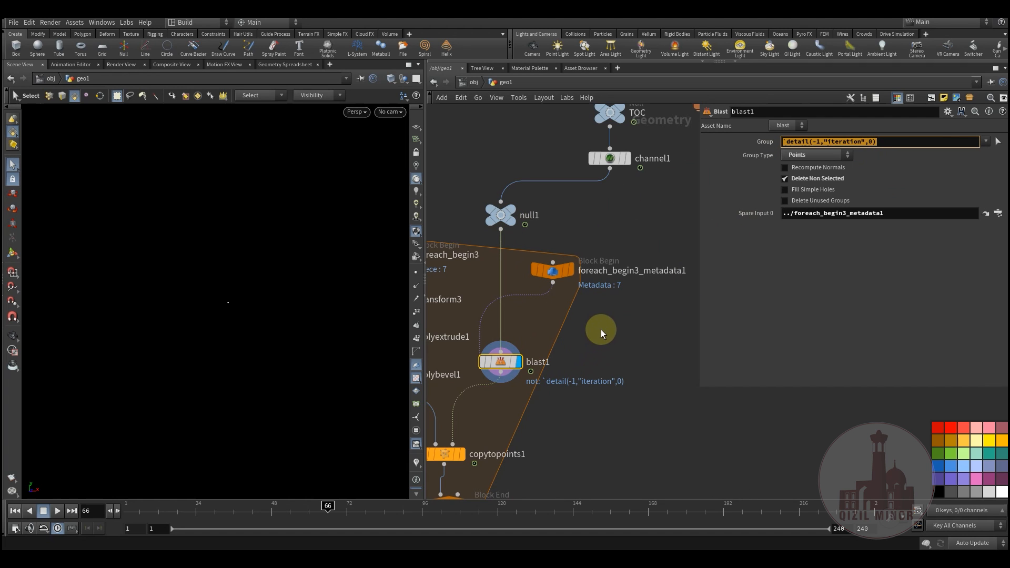
pyautogui.moveTo(585, 338); pyautogui.dragTo(634, 303, button='middle')
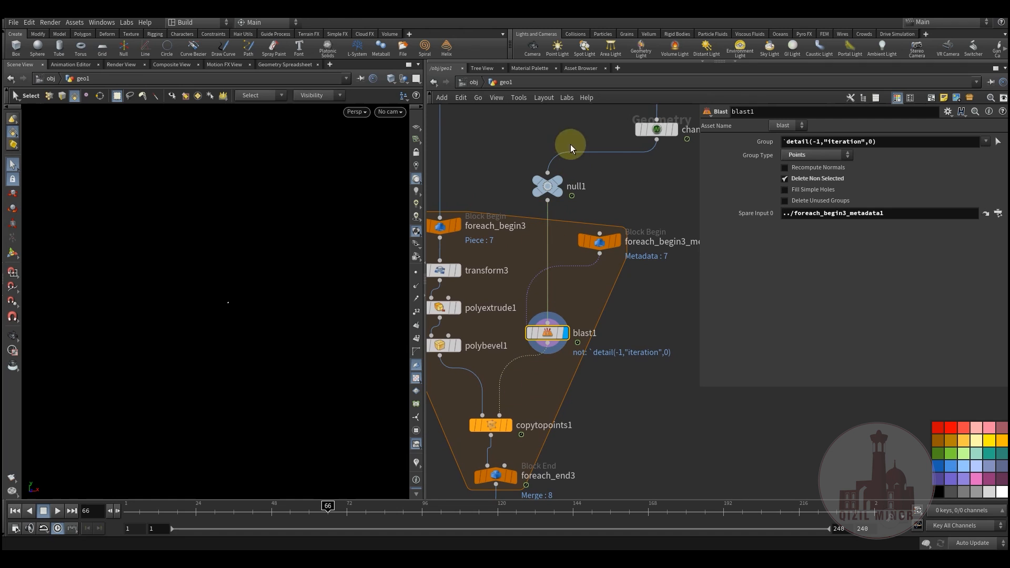
pyautogui.moveTo(585, 386); pyautogui.dragTo(611, 349, button='middle')
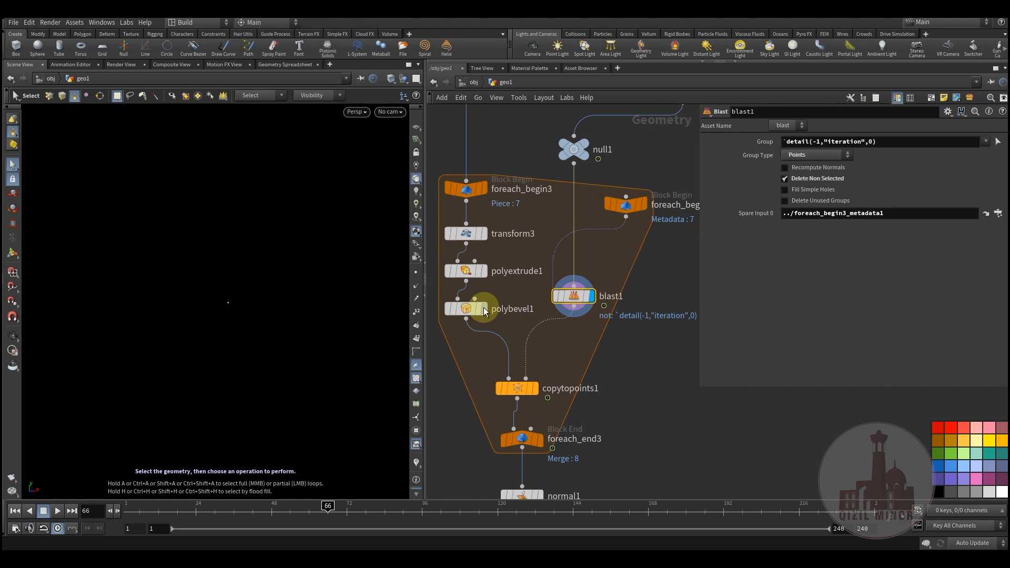
# - Display transform3, polyextrude1, polybevel1 and copytopoints1 in turn to examine how a single letter is built
pyautogui.moveTo(665, 330); pyautogui.dragTo(593, 444, button='middle')
pyautogui.moveTo(604, 384); pyautogui.dragTo(610, 214, button='middle')
pyautogui.scroll(2, 587, 329)
pyautogui.moveTo(588, 330); pyautogui.dragTo(655, 342, button='middle')
pyautogui.click(492, 190)
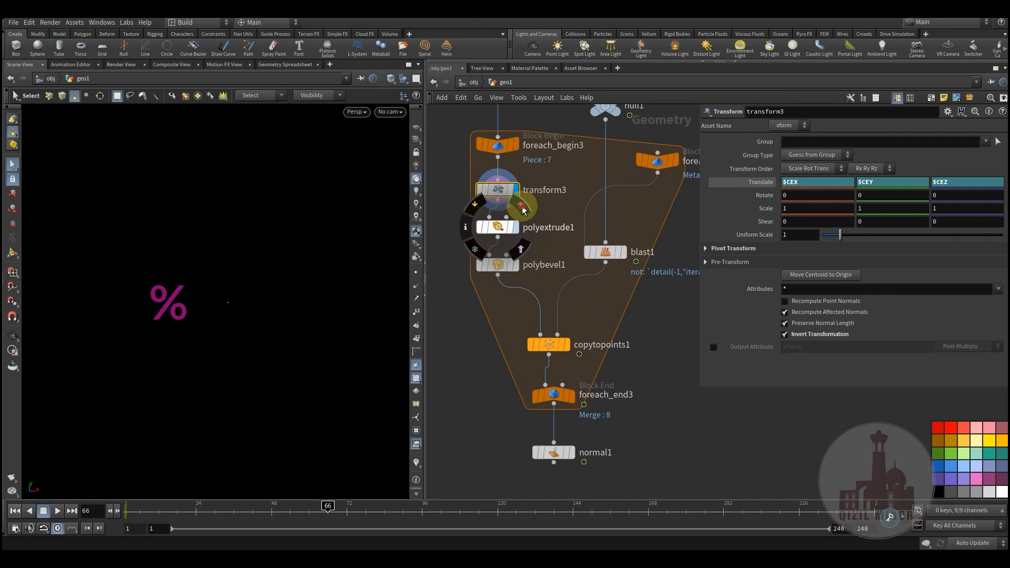
pyautogui.click(497, 227)
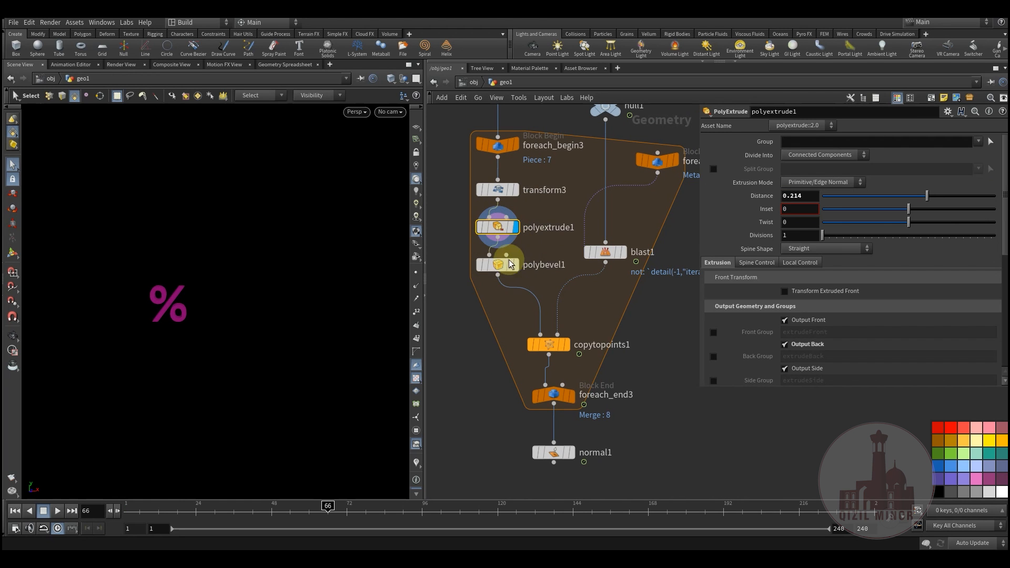
pyautogui.click(521, 247)
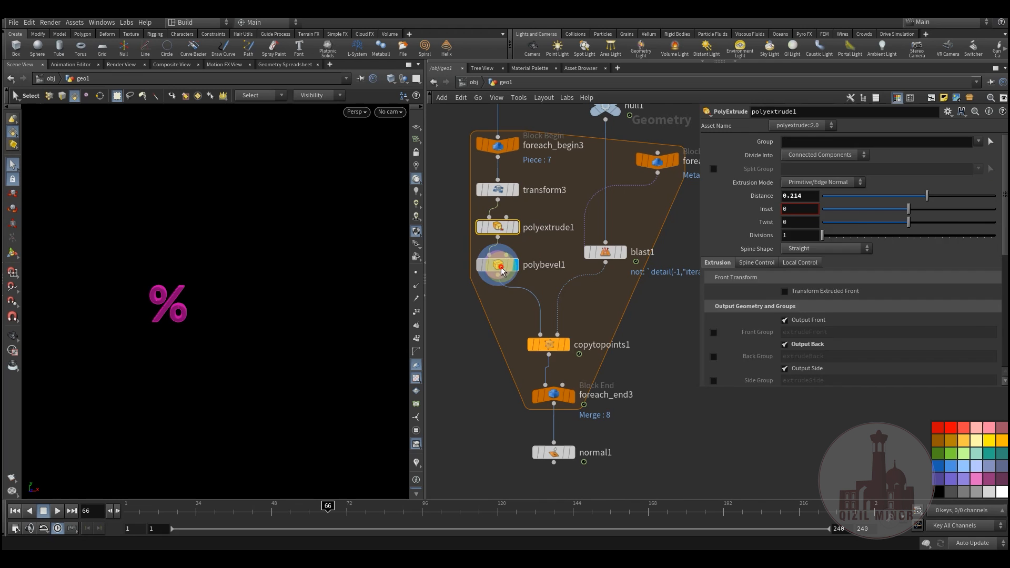
pyautogui.click(568, 334)
pyautogui.click(556, 340)
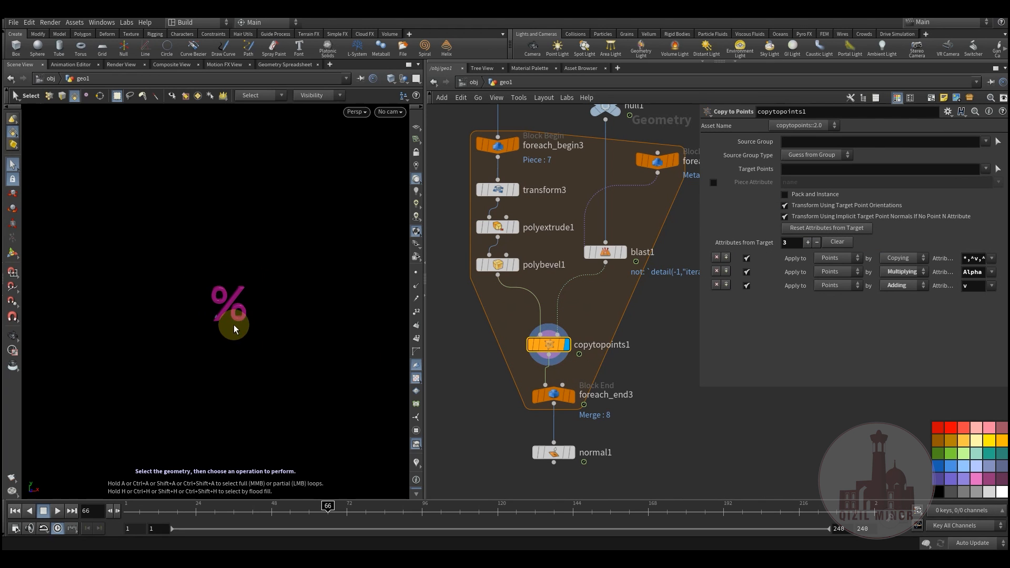
# - Select sort1 and sort2 together and review how their point order relates to the lower for-each loop
pyautogui.moveTo(510, 385); pyautogui.dragTo(490, 445, button='middle')
pyautogui.scroll(-2, 491, 442)
pyautogui.moveTo(610, 417); pyautogui.dragTo(566, 481, button='middle')
pyautogui.moveTo(489, 221); pyautogui.dragTo(466, 403, button='middle')
pyautogui.scroll(-1, 501, 283)
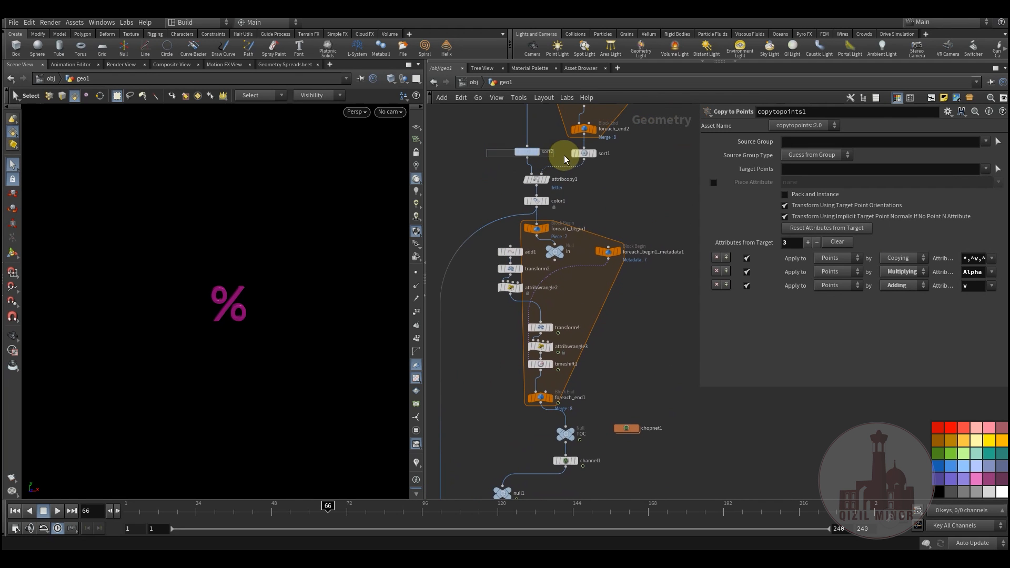
pyautogui.moveTo(565, 160); pyautogui.dragTo(588, 160)
pyautogui.moveTo(489, 347); pyautogui.dragTo(534, 106, button='middle')
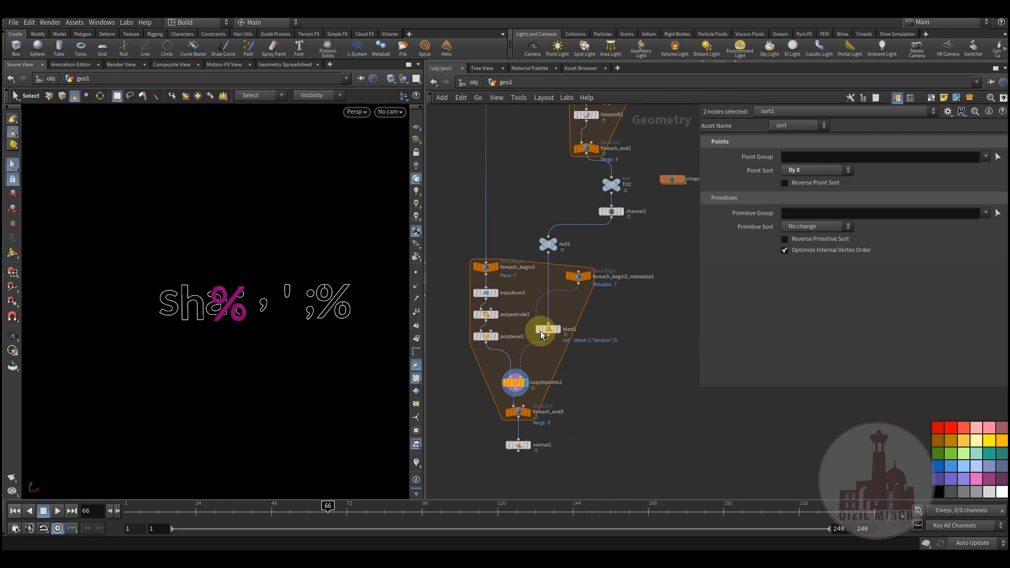
pyautogui.moveTo(529, 176); pyautogui.dragTo(503, 435, button='middle')
pyautogui.moveTo(606, 183); pyautogui.dragTo(607, 182)
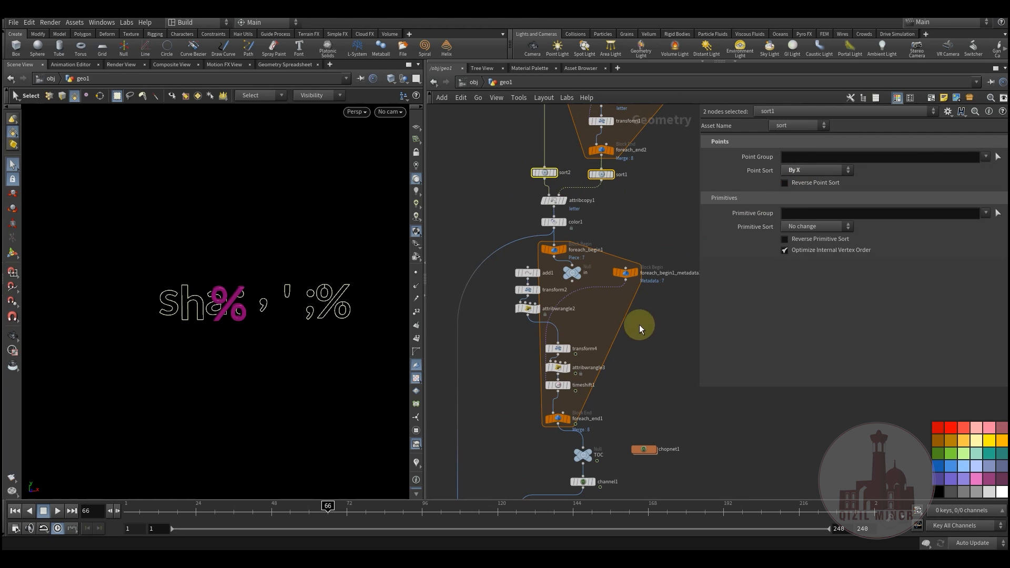
pyautogui.moveTo(564, 213)
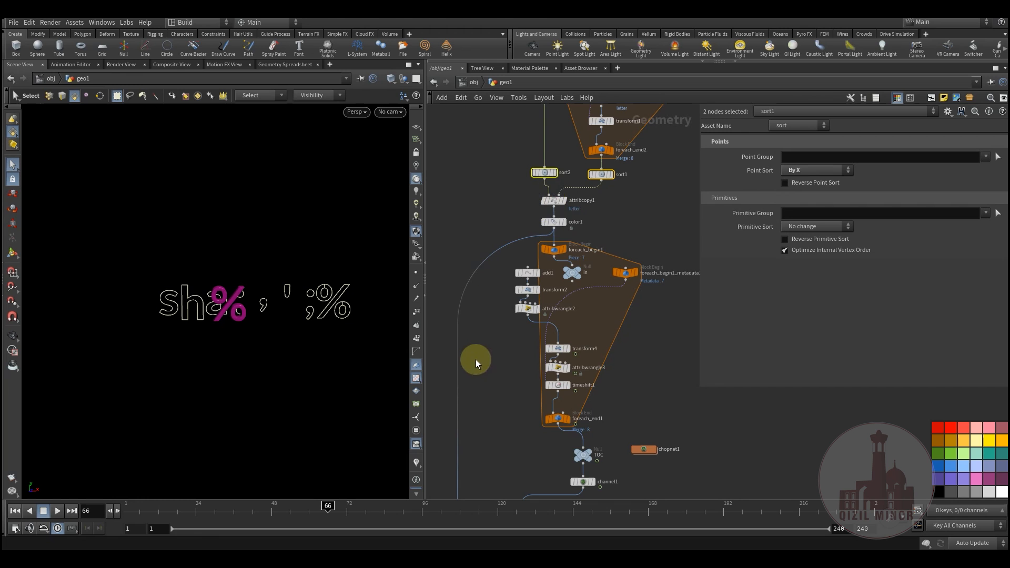
# - Display foreach_end3 and normal1 in turn and scrub the timeline to view the merged letter animation
pyautogui.moveTo(488, 395); pyautogui.dragTo(522, 189, button='middle')
pyautogui.moveTo(516, 304); pyautogui.dragTo(512, 206, button='middle')
pyautogui.click(602, 441)
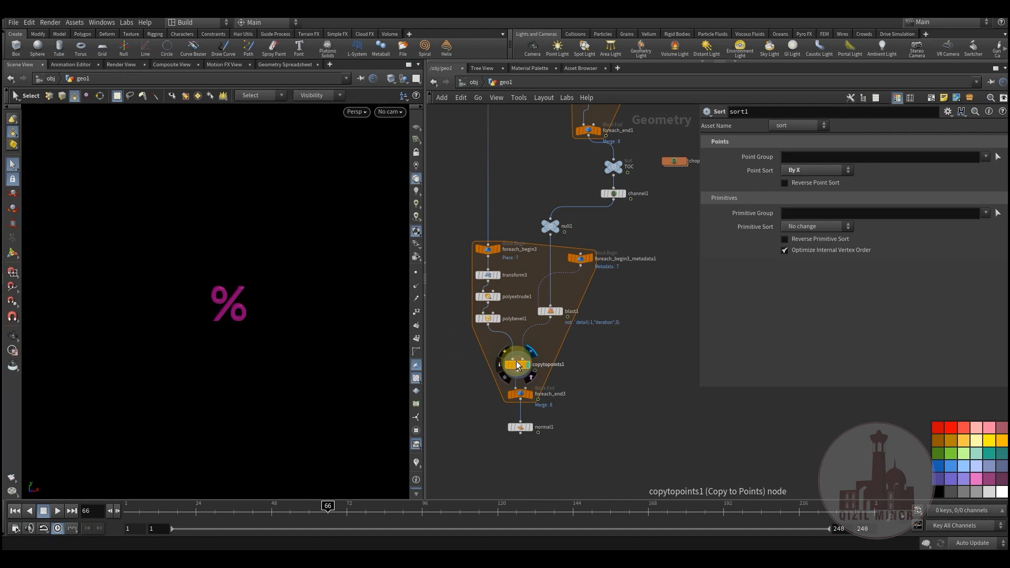
pyautogui.scroll(1, 593, 337)
pyautogui.moveTo(582, 380); pyautogui.dragTo(561, 296, button='middle')
pyautogui.click(515, 328)
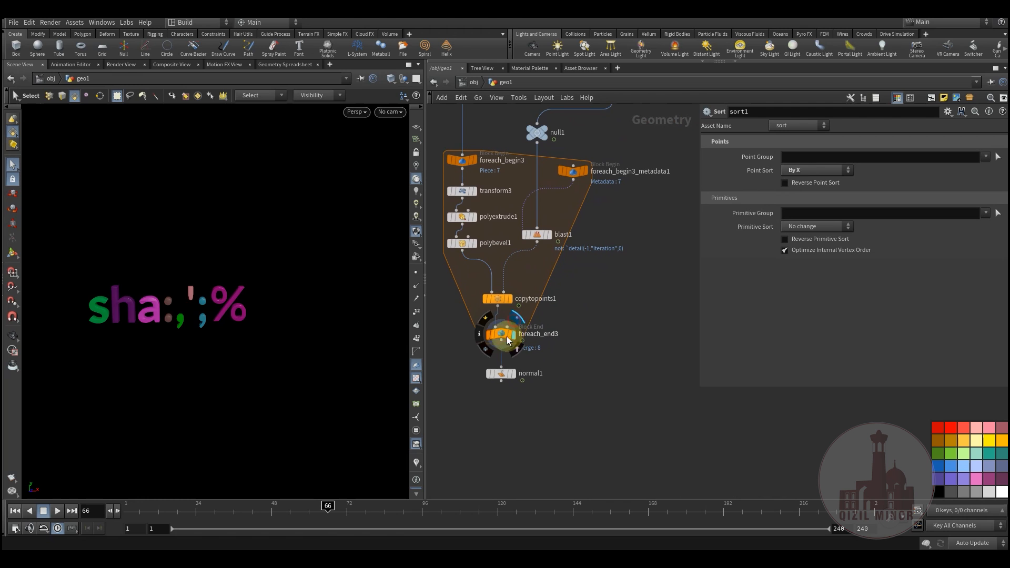
pyautogui.click(518, 371)
pyautogui.click(493, 373)
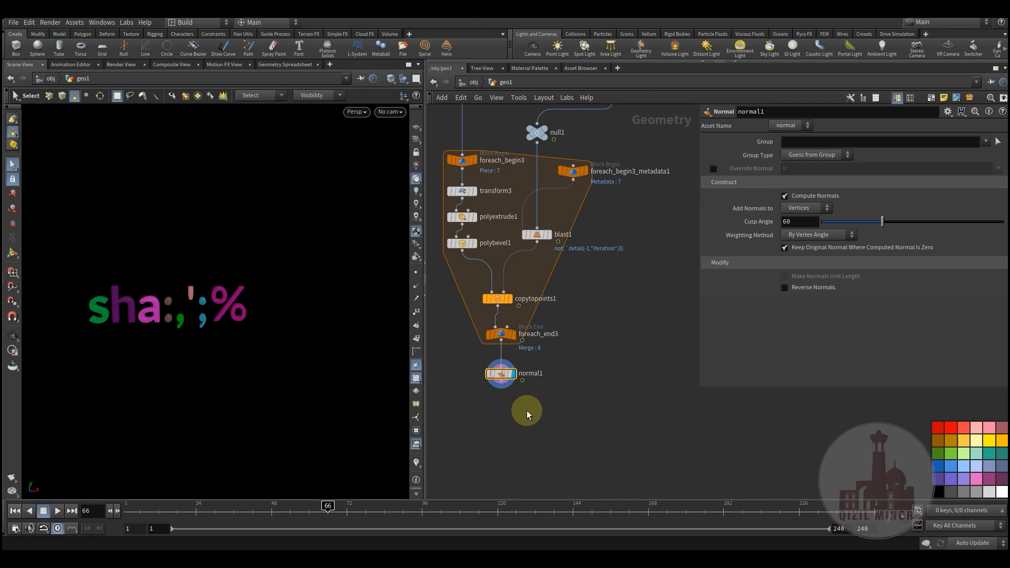
pyautogui.moveTo(198, 513); pyautogui.dragTo(327, 509)
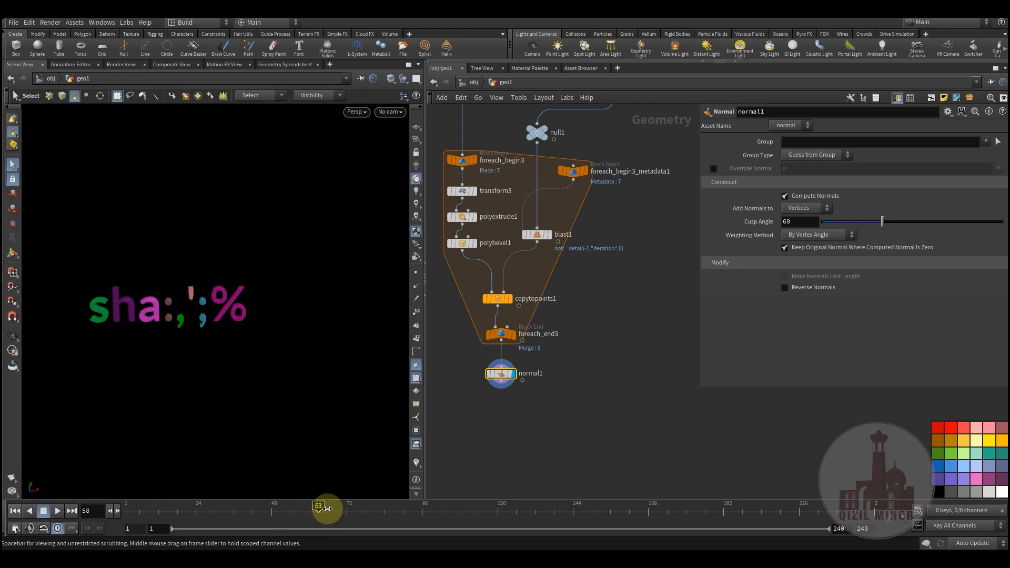
# - Display the TOC null beside chopnet1 to view the animated letter points
pyautogui.moveTo(665, 187); pyautogui.dragTo(578, 321, button='middle')
pyautogui.moveTo(599, 263); pyautogui.dragTo(586, 352, button='middle')
pyautogui.moveTo(578, 307)
pyautogui.mouseDown(button='middle')
pyautogui.moveTo(584, 365)
pyautogui.moveTo(588, 344)
pyautogui.mouseUp(button='middle')
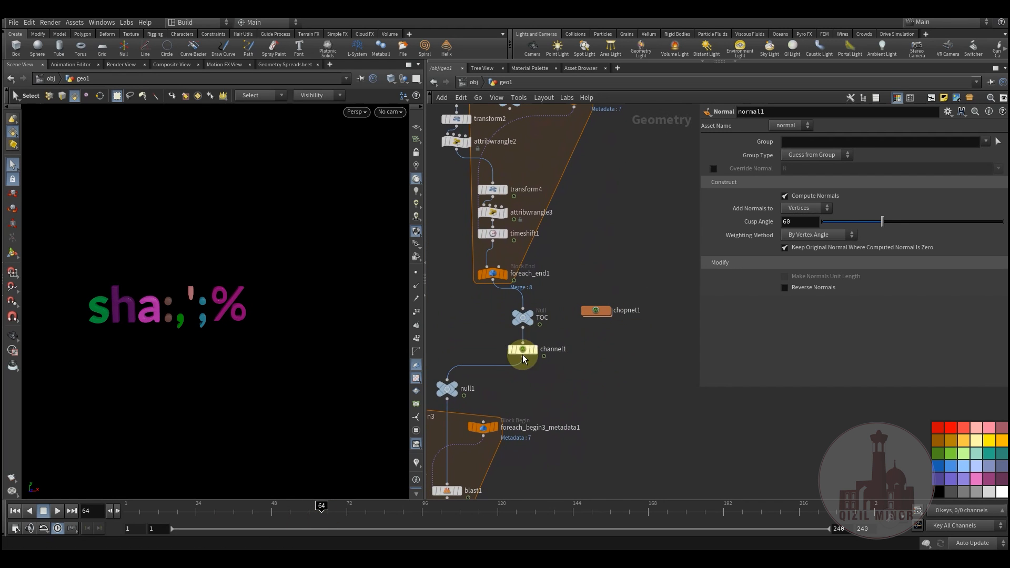
pyautogui.moveTo(528, 321); pyautogui.dragTo(528, 314)
pyautogui.scroll(3, 563, 347)
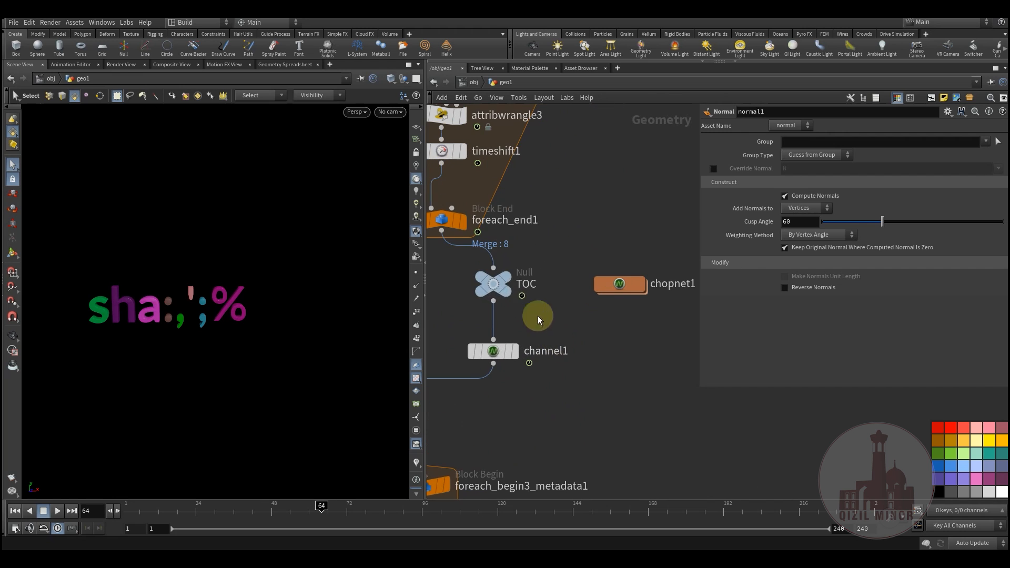
pyautogui.click(506, 278)
pyautogui.moveTo(554, 320); pyautogui.dragTo(550, 329, button='middle')
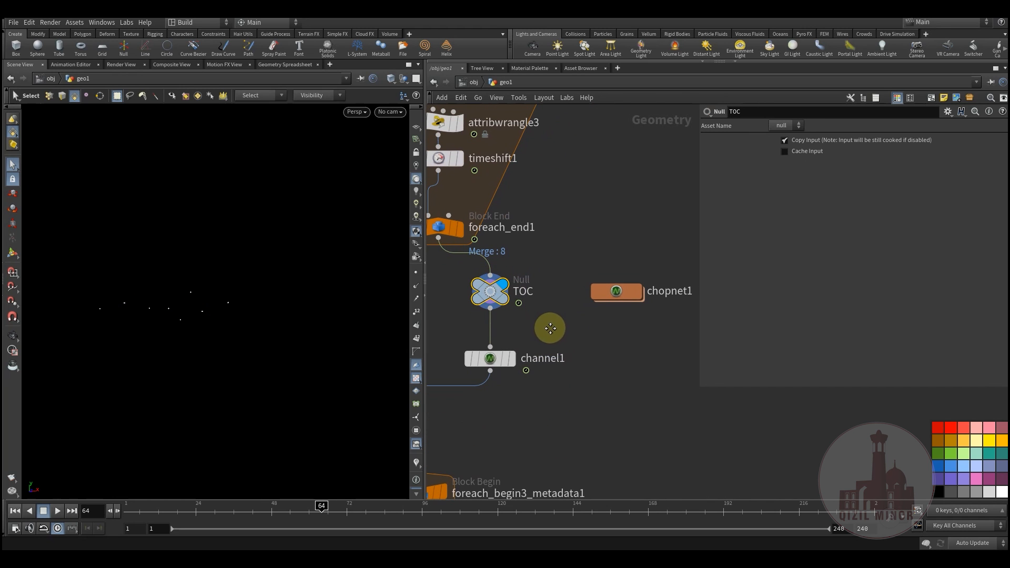
# - Open the chopnet1 network and examine geometry1's Attribute Scope and Rename Scope
pyautogui.doubleClick(624, 287)
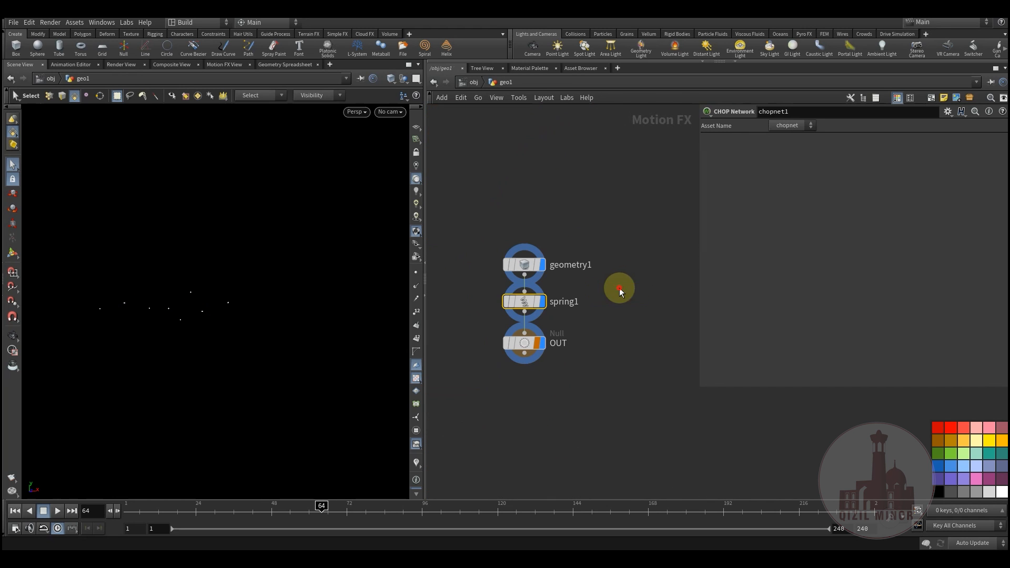
pyautogui.click(531, 288)
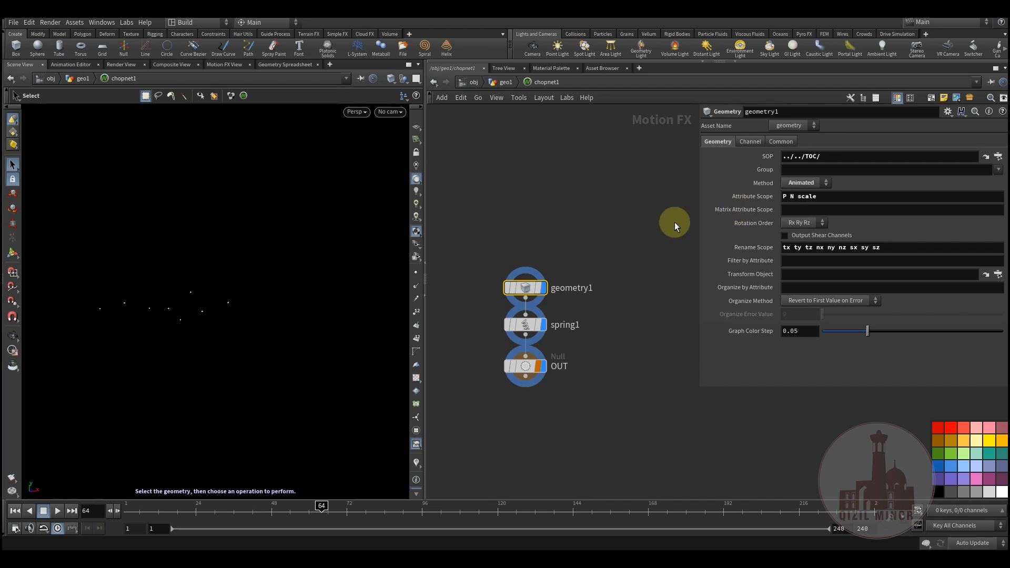
pyautogui.moveTo(839, 199); pyautogui.dragTo(758, 201)
pyautogui.moveTo(457, 242); pyautogui.dragTo(579, 303)
pyautogui.moveTo(839, 202); pyautogui.dragTo(779, 196)
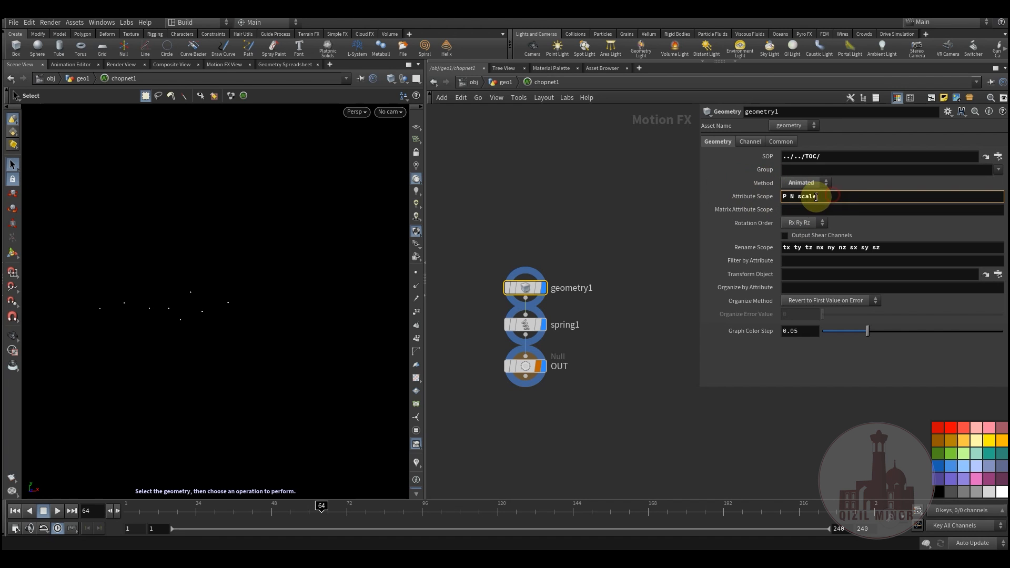
pyautogui.moveTo(895, 248); pyautogui.dragTo(778, 248)
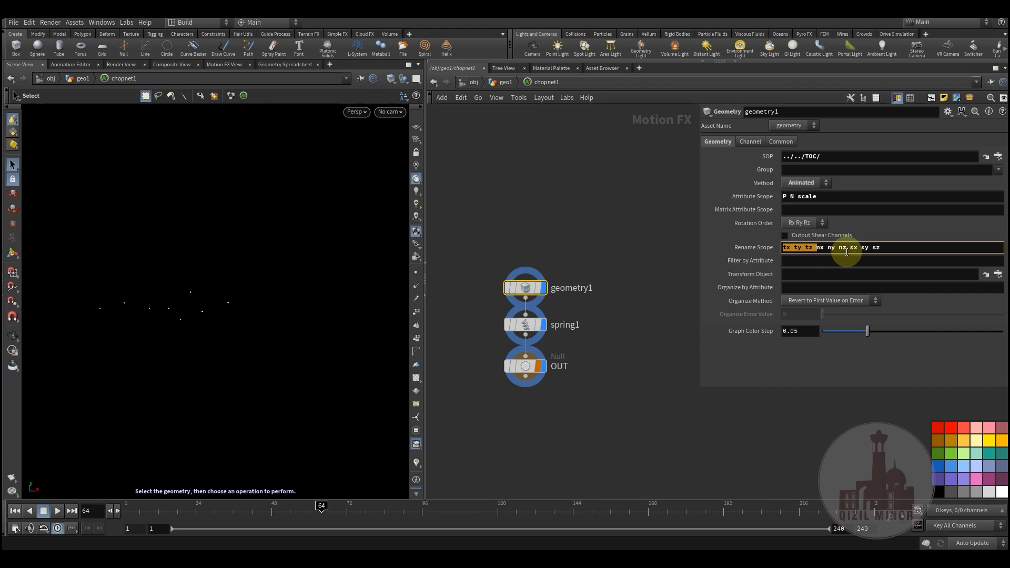
pyautogui.click(605, 337)
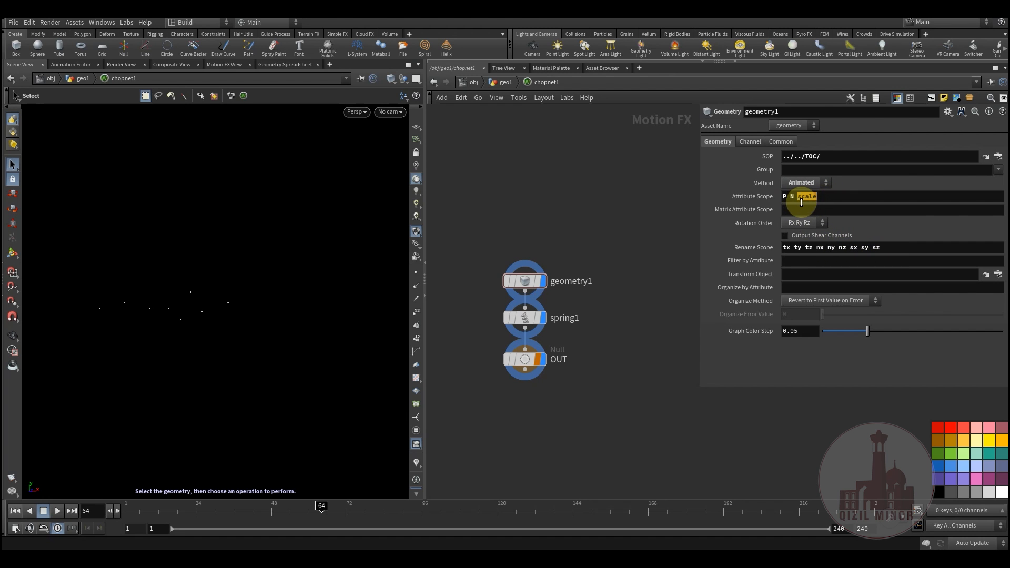
# - Select spring1 in chopnet1 and examine its channel curves in the Motion FX View
pyautogui.moveTo(600, 316); pyautogui.dragTo(608, 288, button='middle')
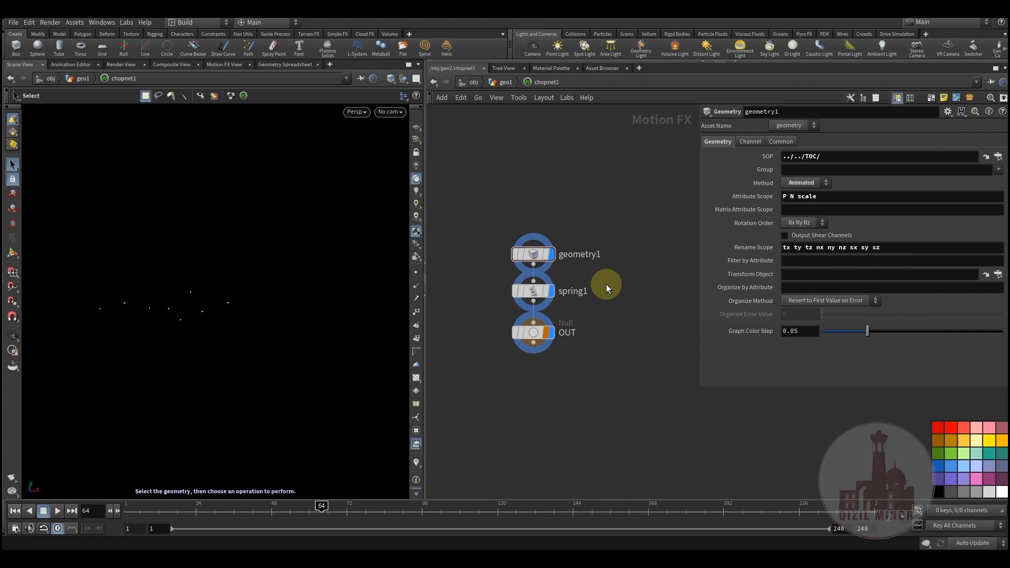
pyautogui.click(531, 293)
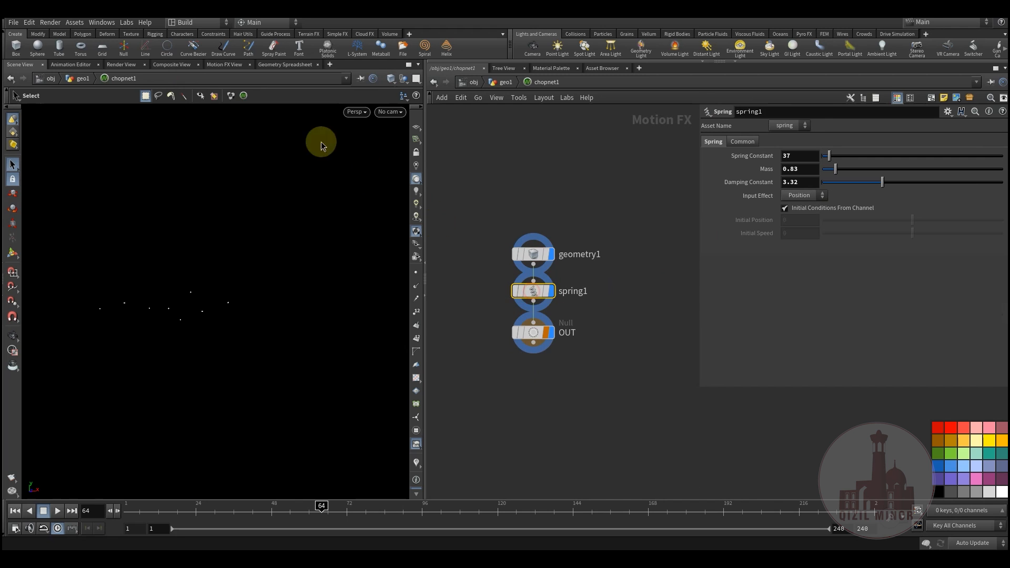
pyautogui.click(228, 64)
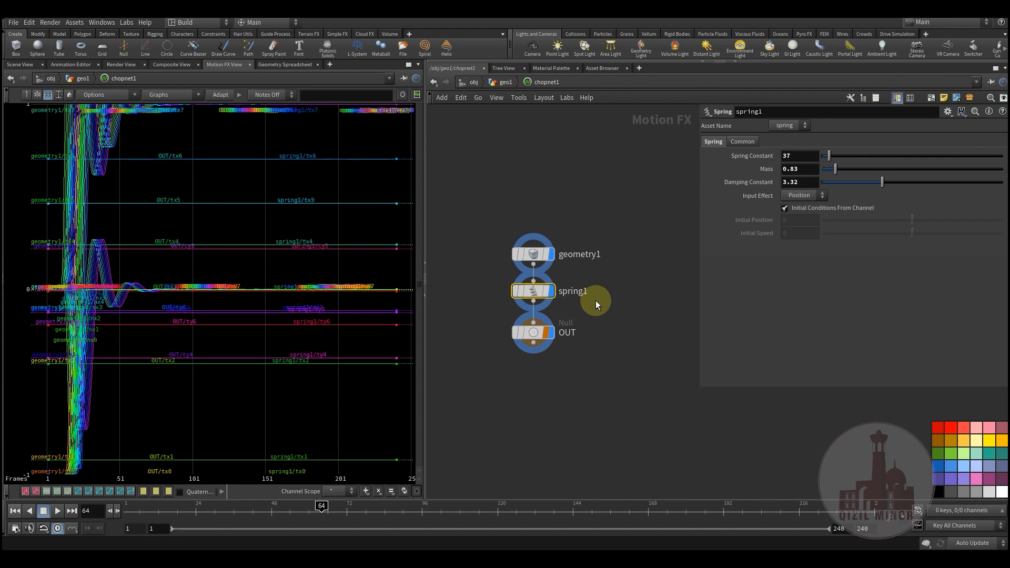
pyautogui.moveTo(535, 291)
pyautogui.scroll(-5, 180, 284)
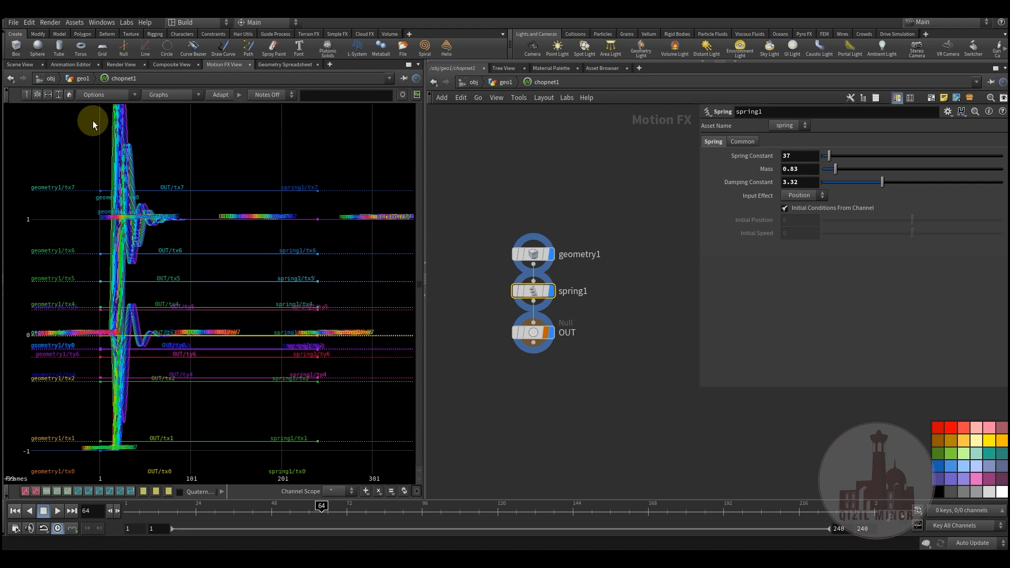
pyautogui.moveTo(233, 329); pyautogui.dragTo(275, 296, button='middle')
pyautogui.scroll(2, 390, 317)
# - Set spring1's Damping Constant to 2.75 and inspect the oscillation in the channel curves
pyautogui.click(533, 290)
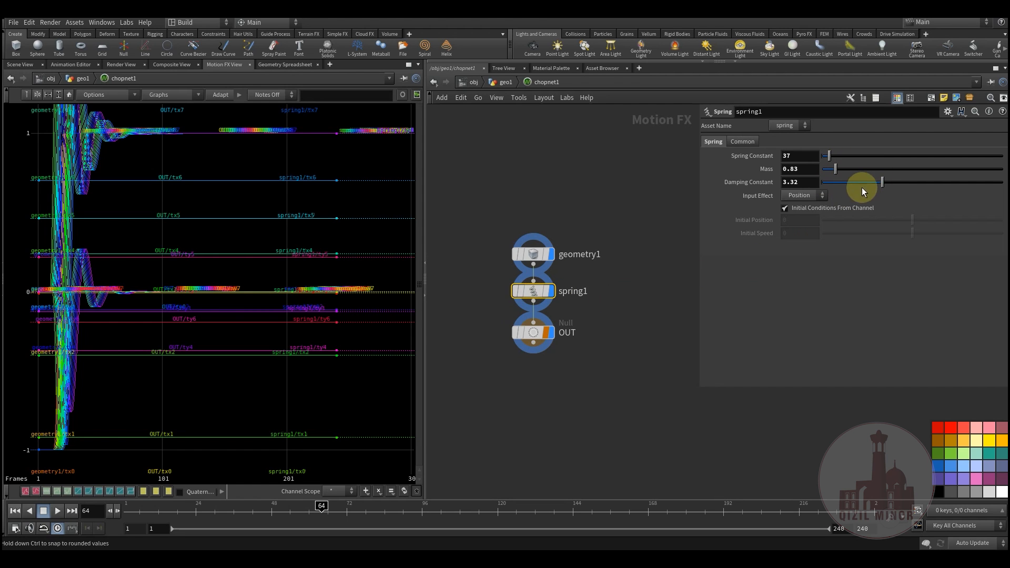
pyautogui.moveTo(883, 182); pyautogui.dragTo(872, 181)
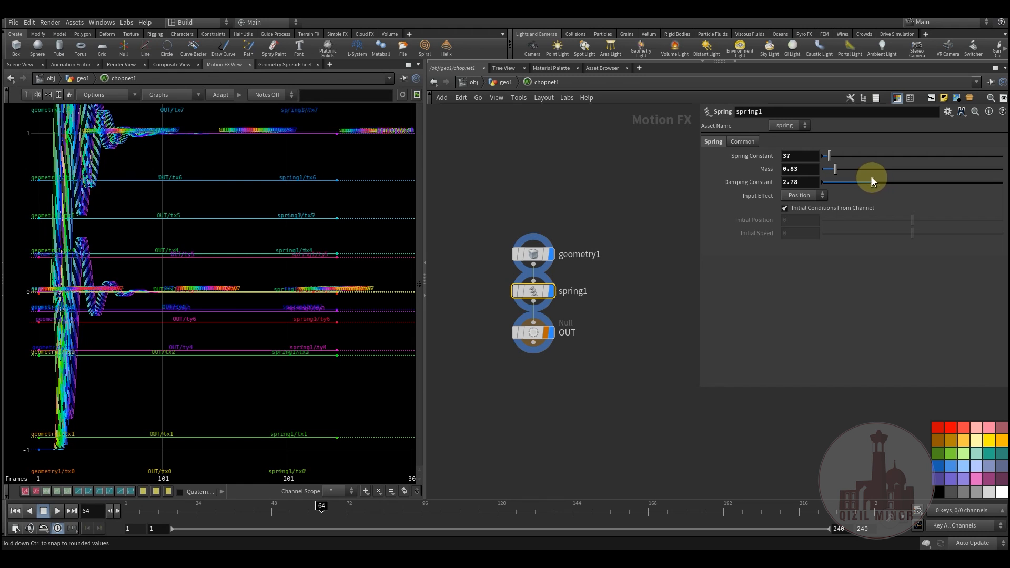
pyautogui.moveTo(177, 257); pyautogui.dragTo(158, 280, button='middle')
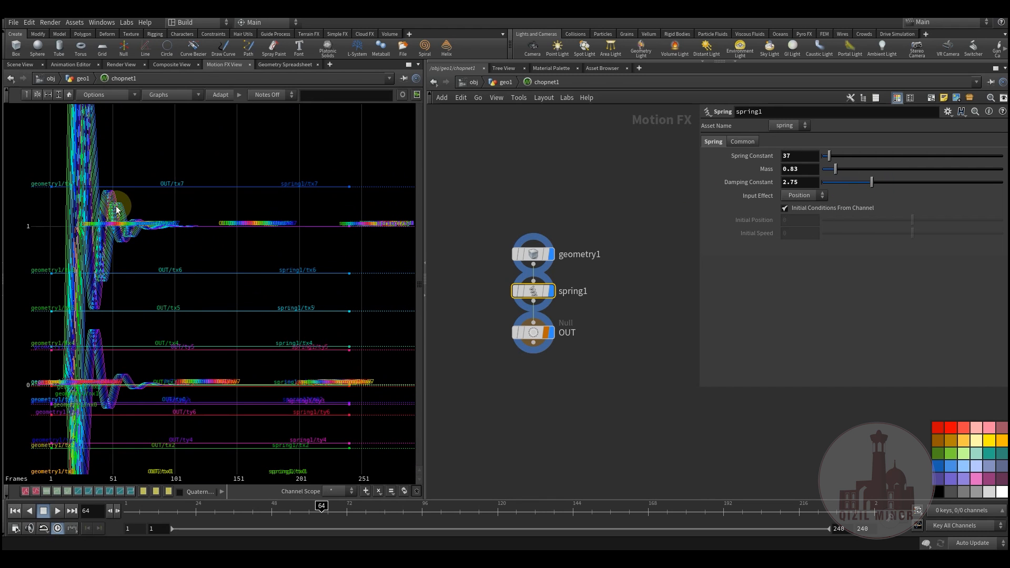
pyautogui.moveTo(153, 296); pyautogui.dragTo(136, 325, button='middle')
pyautogui.moveTo(173, 246); pyautogui.dragTo(199, 245, button='middle')
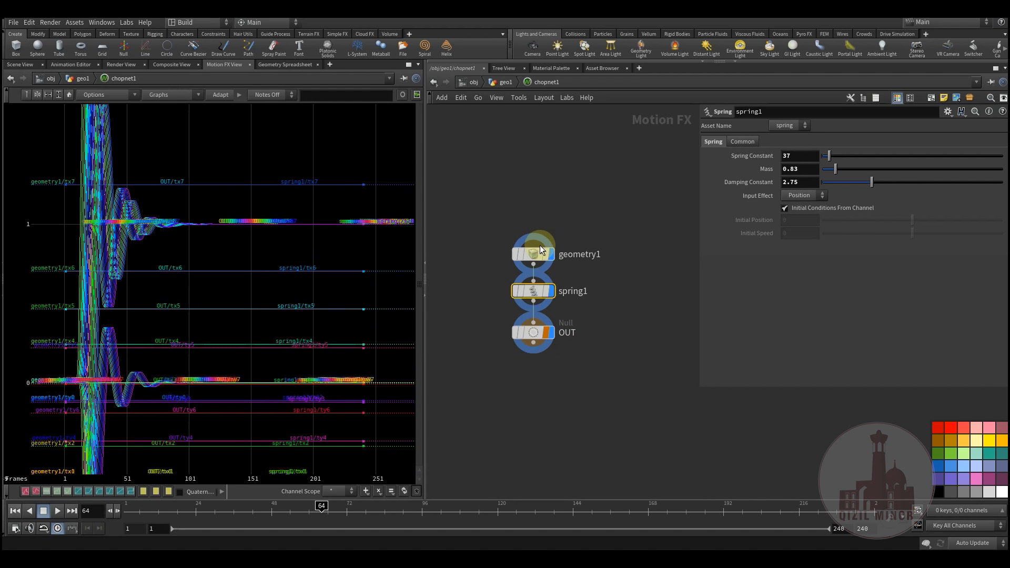
# - Review geometry1's Attribute Scope and Rename Scope, followed by the spring1 and OUT nodes
pyautogui.click(542, 250)
pyautogui.moveTo(807, 199); pyautogui.dragTo(782, 196)
pyautogui.moveTo(895, 247); pyautogui.dragTo(817, 248)
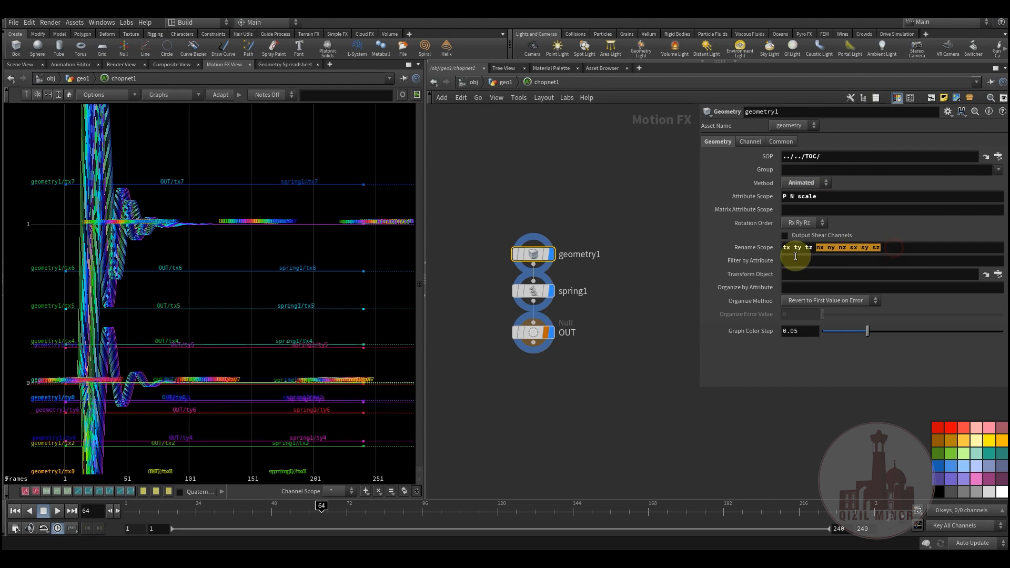
pyautogui.click(531, 291)
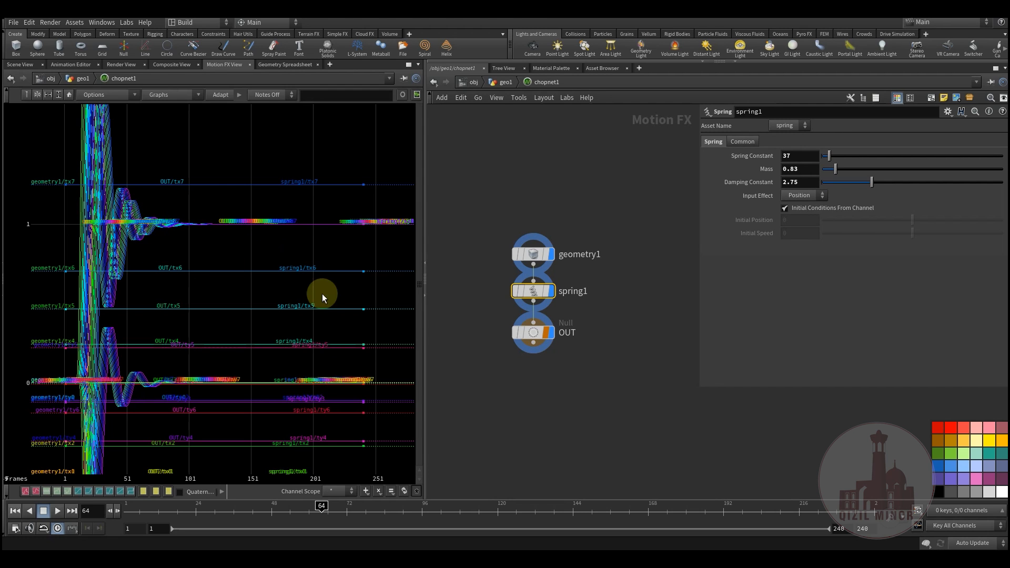
pyautogui.click(139, 289)
pyautogui.click(533, 333)
# - Return to the geo1 network and examine channel1's CHOP path, Channel Scope and Attribute Scope
pyautogui.click(513, 83)
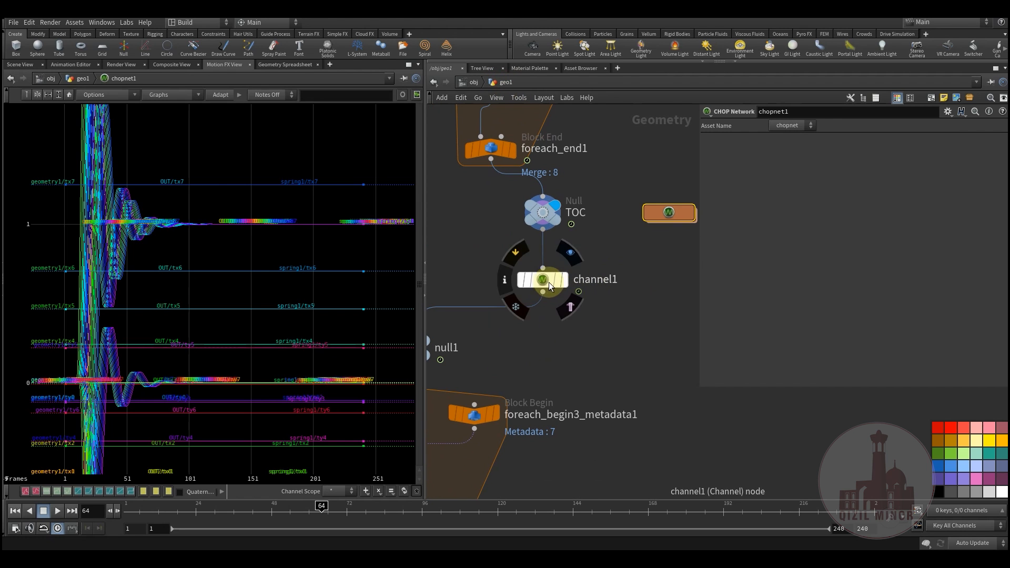
pyautogui.click(550, 287)
pyautogui.moveTo(786, 152); pyautogui.dragTo(775, 194)
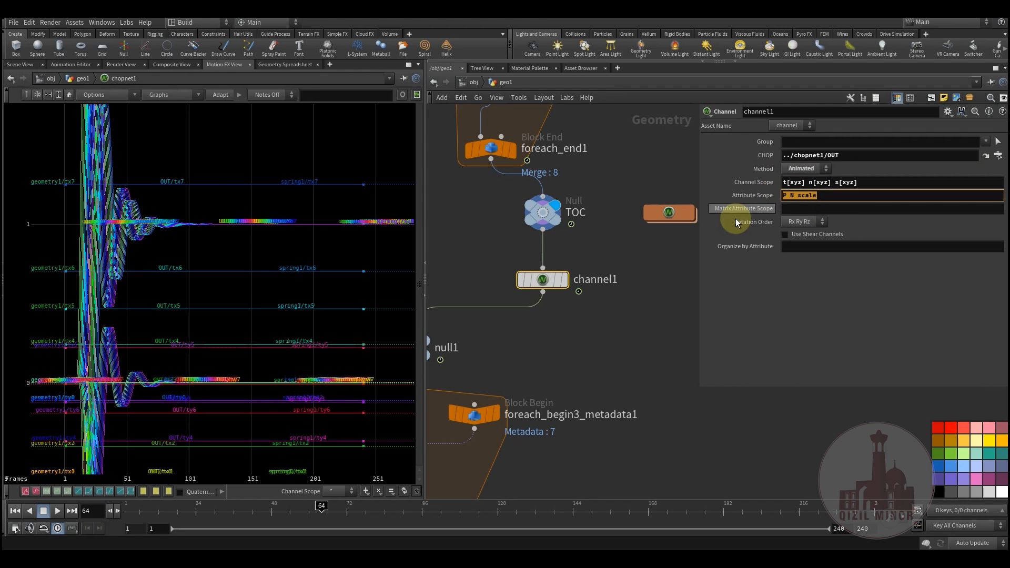
# - Display the normal1 node at the end of the network and show the letters in the Scene View
pyautogui.moveTo(545, 287); pyautogui.dragTo(584, 363, button='middle')
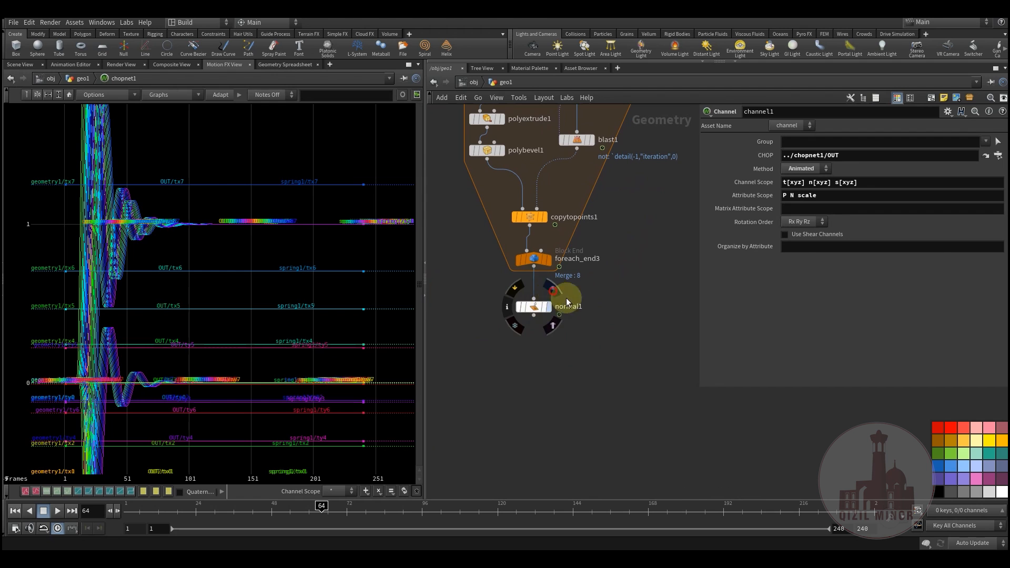
pyautogui.click(566, 301)
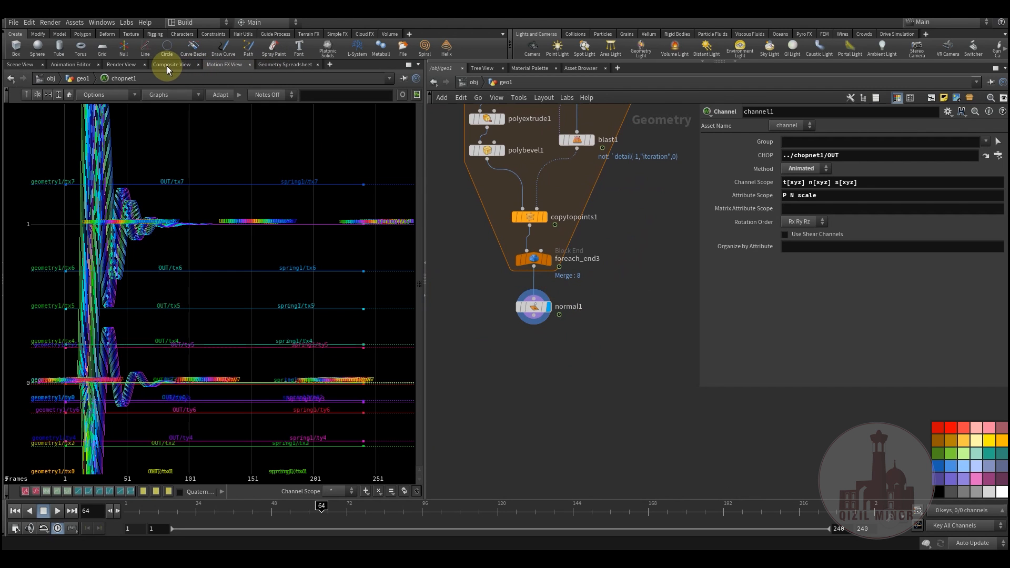
pyautogui.click(20, 64)
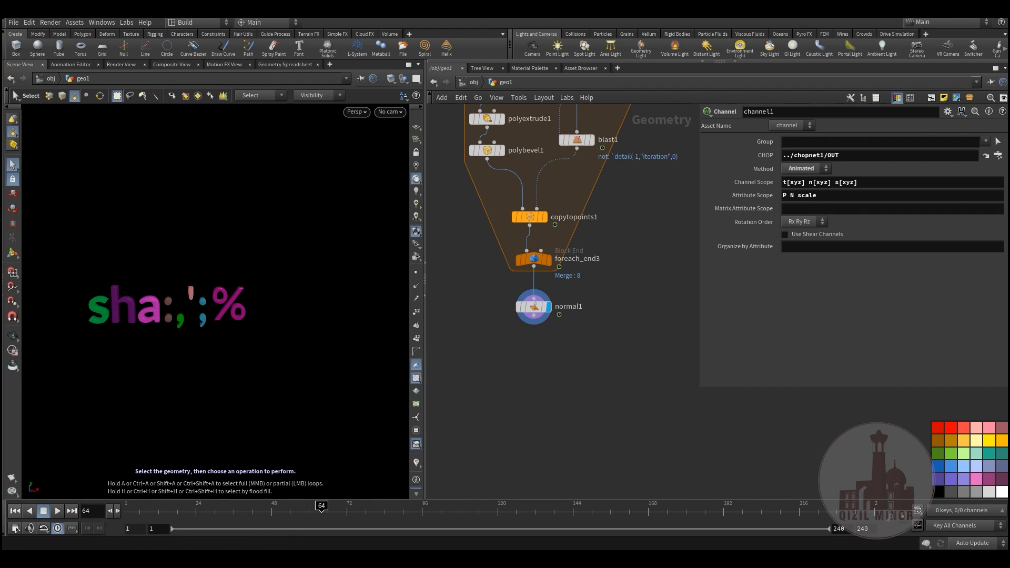
# - Play the rendered letter flipbook in MPlay, stop it and minimize the MPlay window
pyautogui.click(78, 476)
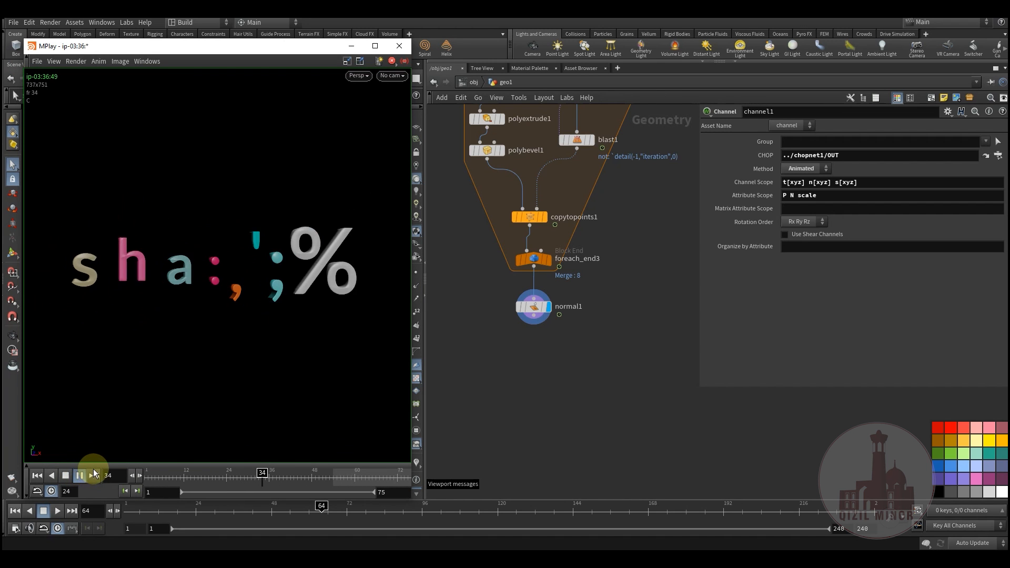
pyautogui.click(67, 476)
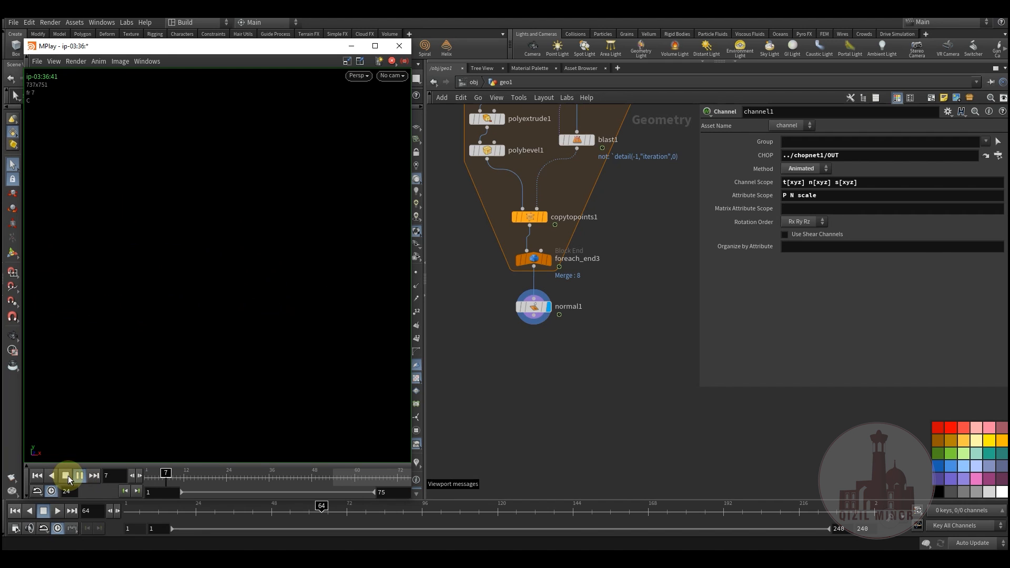
pyautogui.click(66, 476)
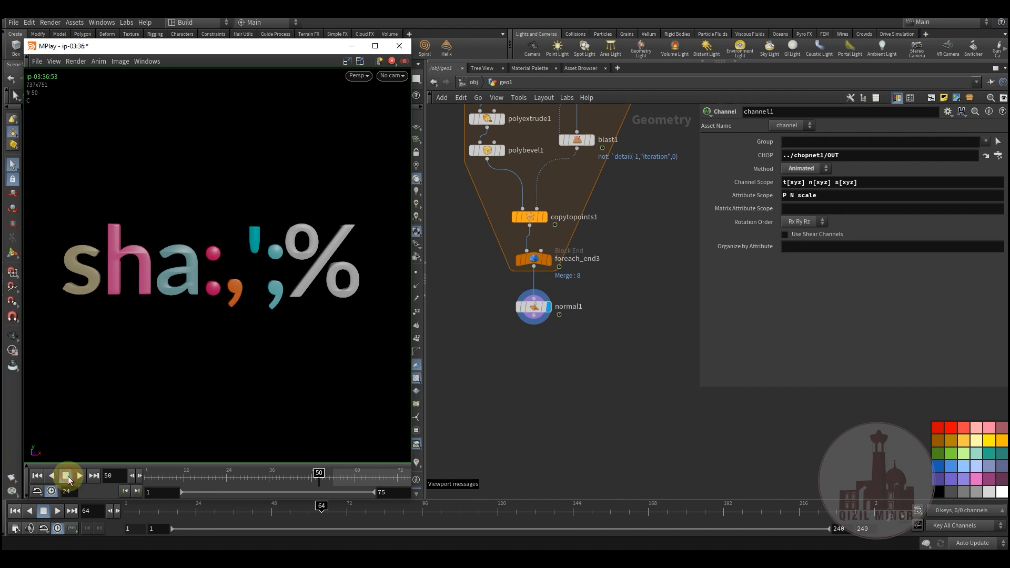
pyautogui.click(349, 46)
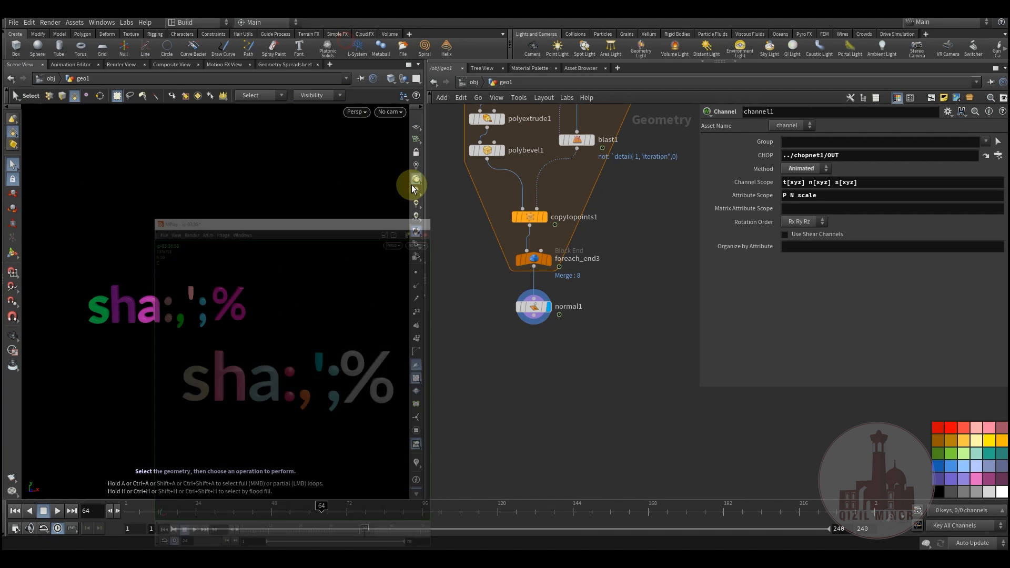
# - Select font1 at the start of the geo1 network and examine its text
pyautogui.scroll(-10, 515, 431)
pyautogui.moveTo(566, 239); pyautogui.dragTo(525, 275, button='middle')
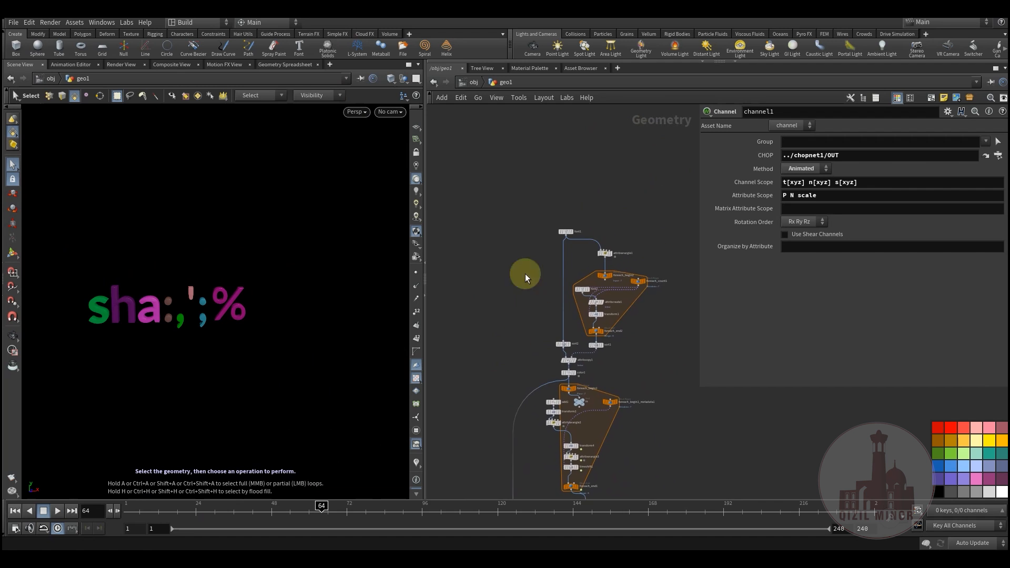
pyautogui.moveTo(524, 344); pyautogui.dragTo(543, 257, button='middle')
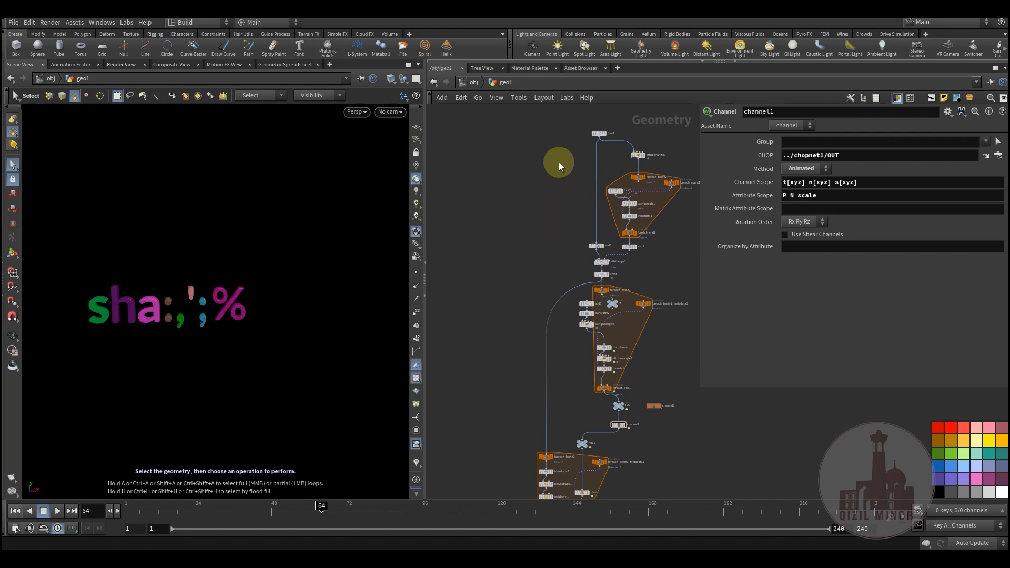
pyautogui.moveTo(517, 365); pyautogui.dragTo(478, 414, button='middle')
pyautogui.moveTo(482, 291); pyautogui.dragTo(447, 411, button='middle')
pyautogui.scroll(2, 494, 324)
pyautogui.moveTo(497, 278); pyautogui.dragTo(542, 306)
pyautogui.tripleClick(763, 182)
pyautogui.click(500, 290)
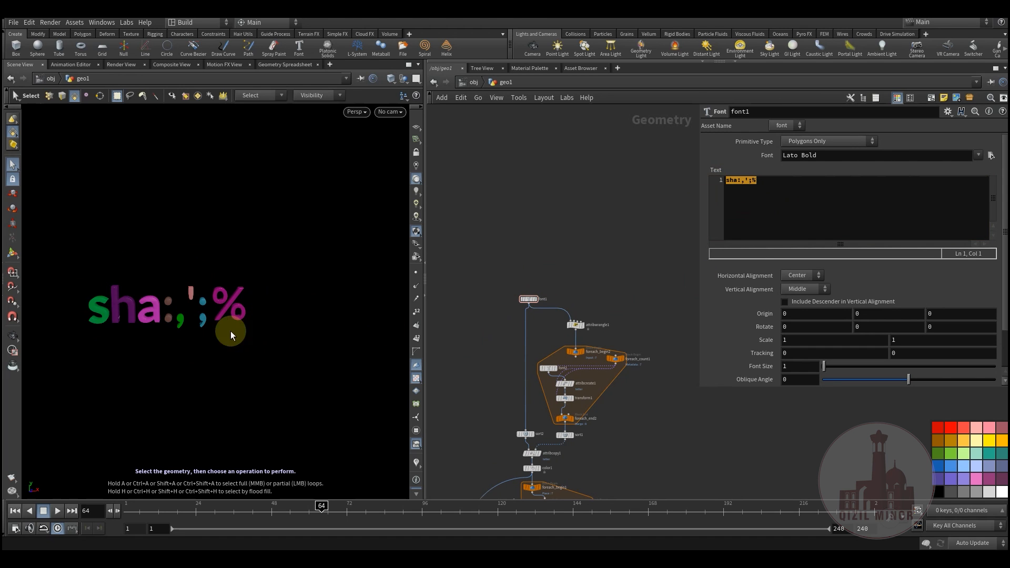
# - Review the geo1 node chain from the for-each loops through channel1 to normal1
pyautogui.moveTo(449, 356); pyautogui.dragTo(469, 169, button='middle')
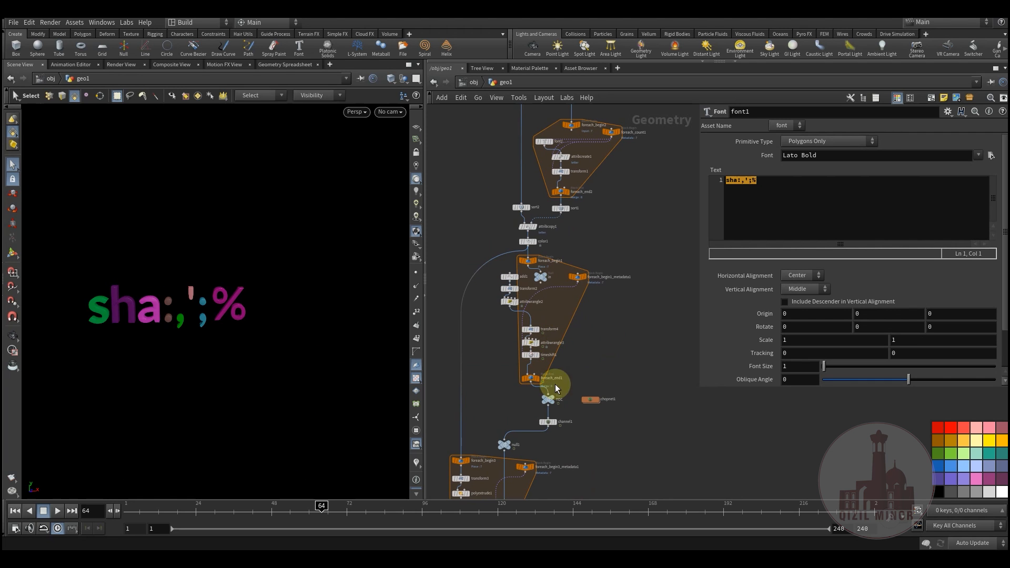
pyautogui.moveTo(638, 323); pyautogui.dragTo(652, 246, button='middle')
pyautogui.moveTo(574, 439); pyautogui.dragTo(589, 333, button='middle')
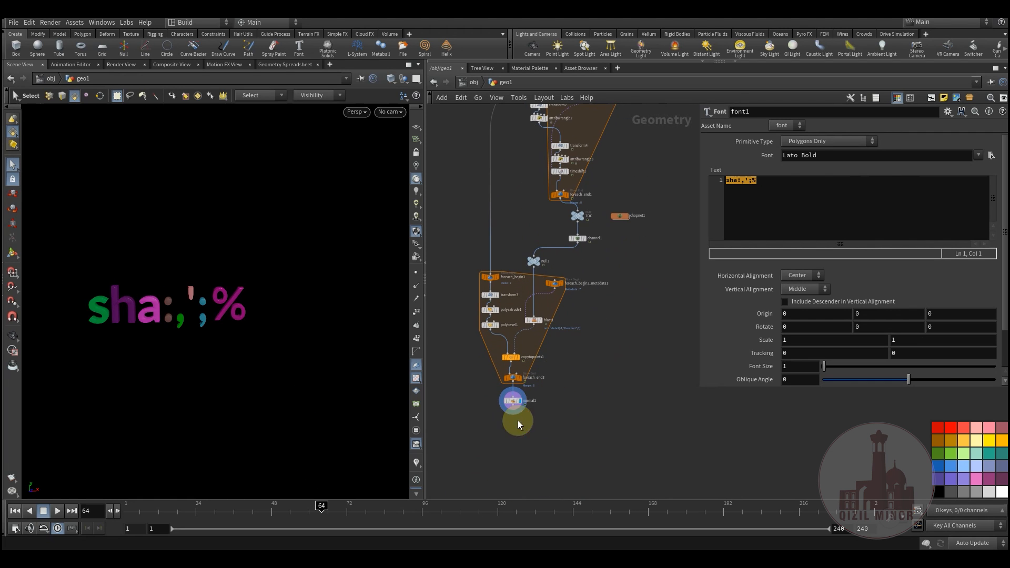
pyautogui.moveTo(568, 406)
pyautogui.mouseDown(button='middle')
pyautogui.moveTo(577, 356)
pyautogui.moveTo(591, 399)
pyautogui.mouseUp(button='middle')
pyautogui.moveTo(456, 221); pyautogui.dragTo(472, 336, button='middle')
# - Go to the object level, display geo2 and scrub the timeline to frame 57
pyautogui.click(473, 84)
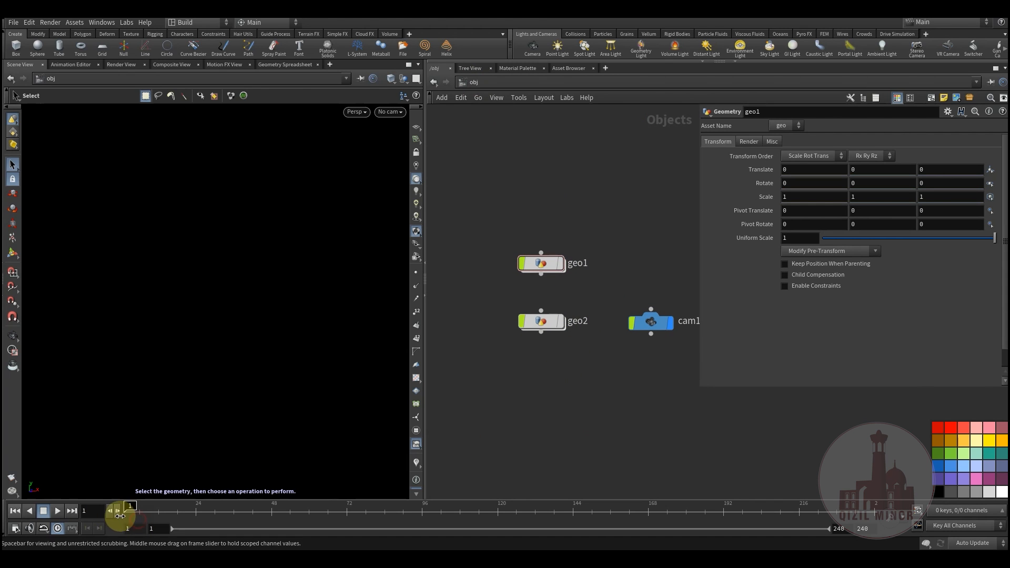
pyautogui.click(558, 325)
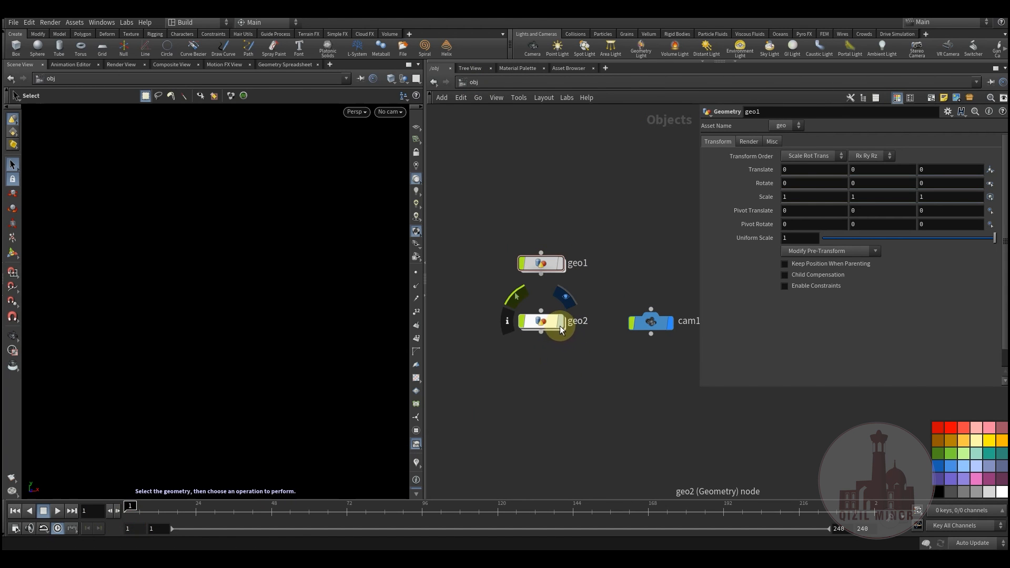
pyautogui.moveTo(173, 506); pyautogui.dragTo(310, 518)
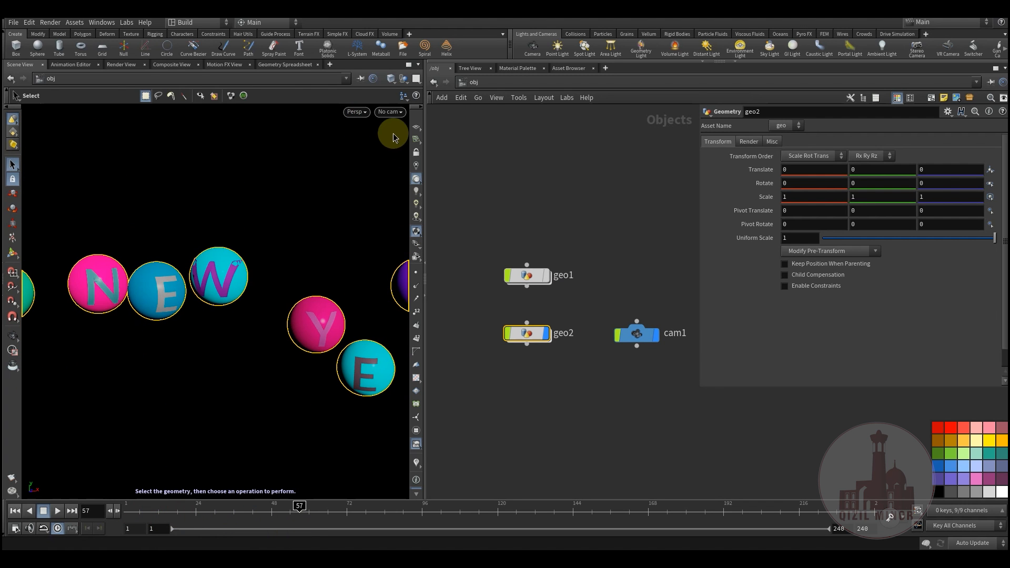
# - Look through cam1 and scrub the timeline to frame 101 to view the bouncing letter balls
pyautogui.click(389, 112)
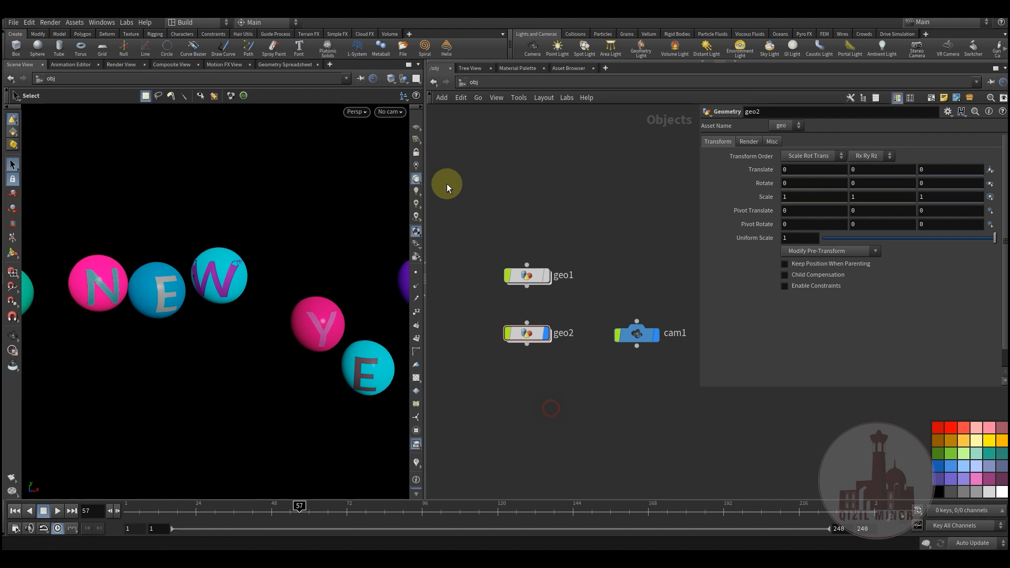
pyautogui.click(390, 113)
pyautogui.click(399, 160)
pyautogui.moveTo(268, 502); pyautogui.dragTo(421, 547)
pyautogui.moveTo(435, 513); pyautogui.dragTo(282, 536)
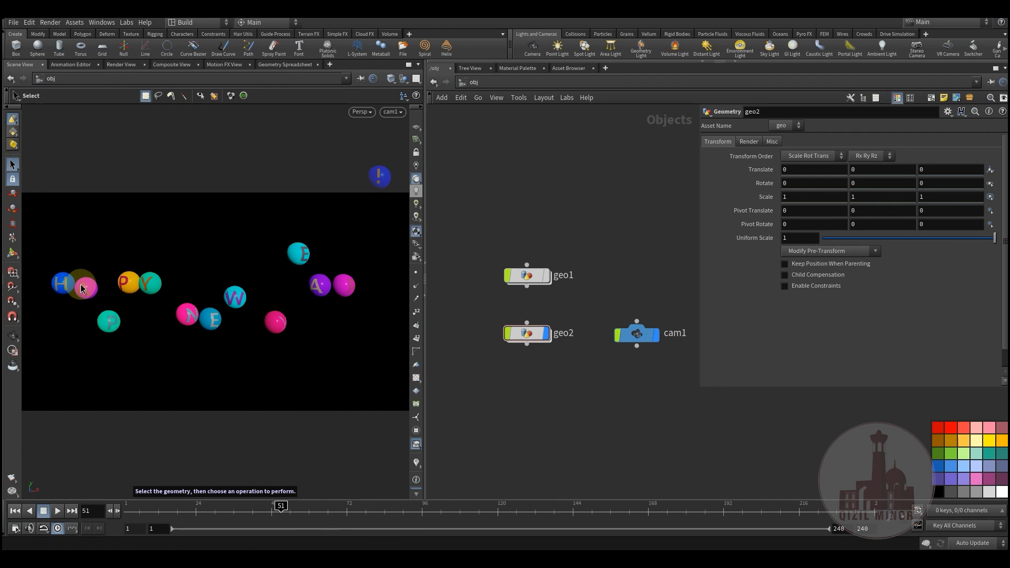
pyautogui.moveTo(163, 506); pyautogui.dragTo(298, 530)
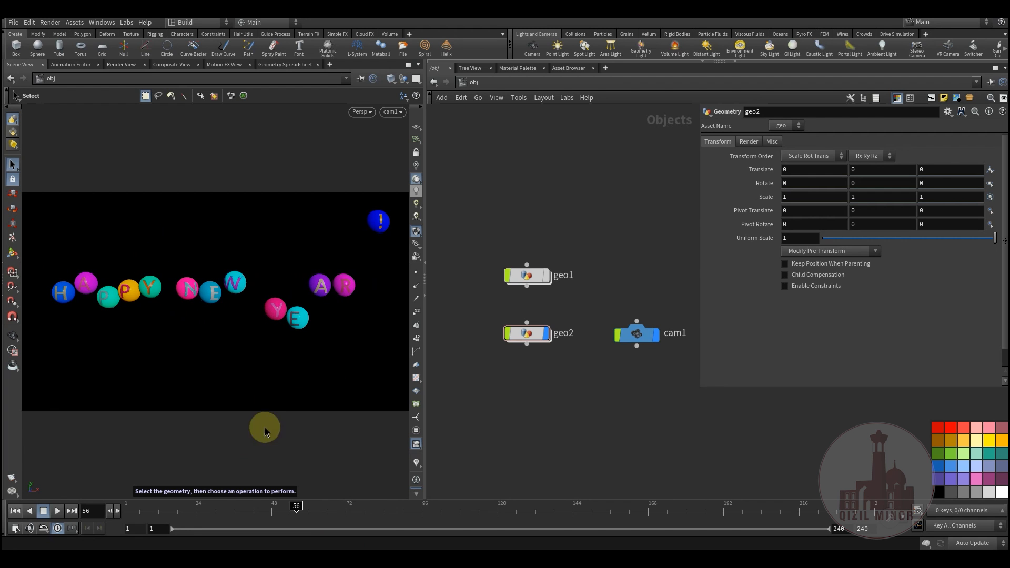
pyautogui.moveTo(165, 509); pyautogui.dragTo(438, 529)
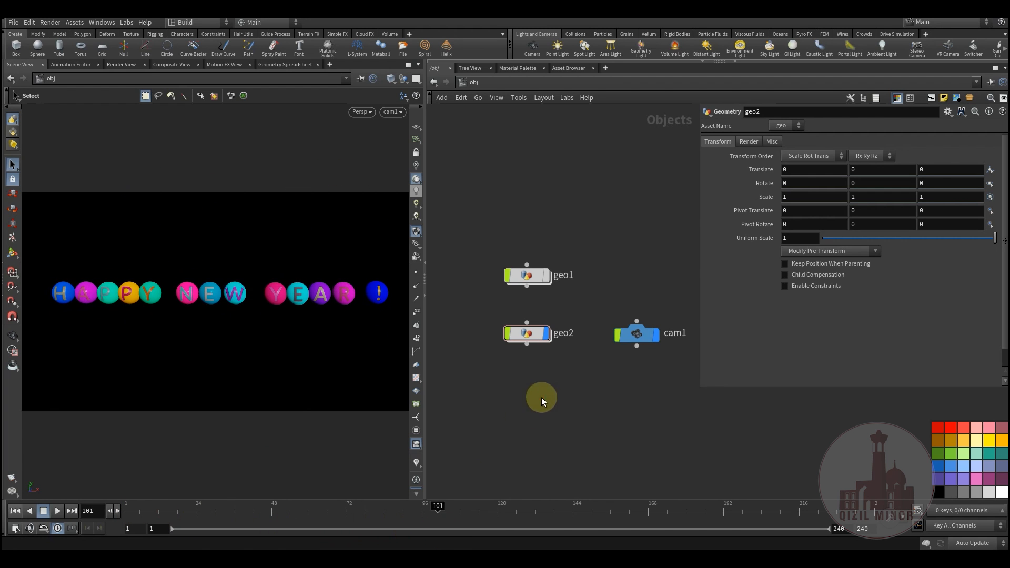
# - Open the geo2 network, select font1 and examine its text settings and the node chain below it
pyautogui.doubleClick(532, 340)
pyautogui.moveTo(489, 222); pyautogui.dragTo(508, 433, button='middle')
pyautogui.scroll(-4, 509, 428)
pyautogui.moveTo(489, 392); pyautogui.dragTo(486, 411, button='middle')
pyautogui.moveTo(475, 176); pyautogui.dragTo(486, 408, button='middle')
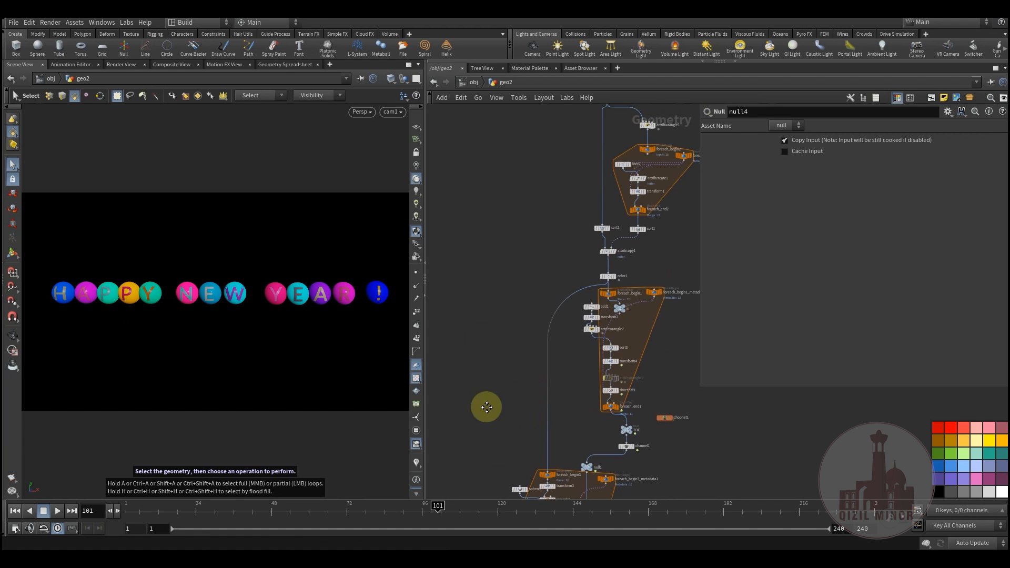
pyautogui.moveTo(515, 194); pyautogui.dragTo(467, 393, button='middle')
pyautogui.click(557, 298)
pyautogui.moveTo(511, 313); pyautogui.dragTo(518, 194, button='middle')
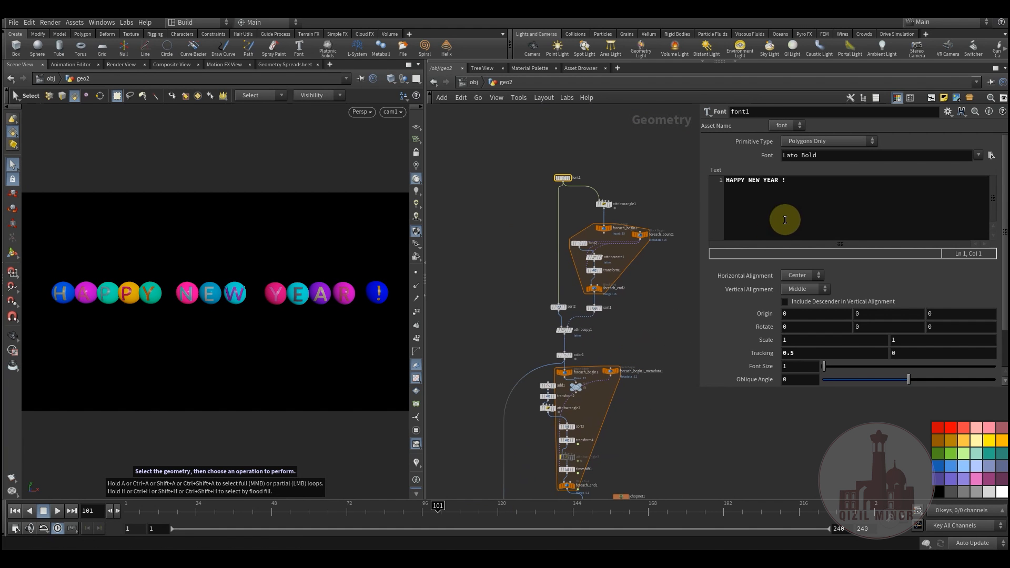
pyautogui.moveTo(519, 286); pyautogui.dragTo(495, 230, button='middle')
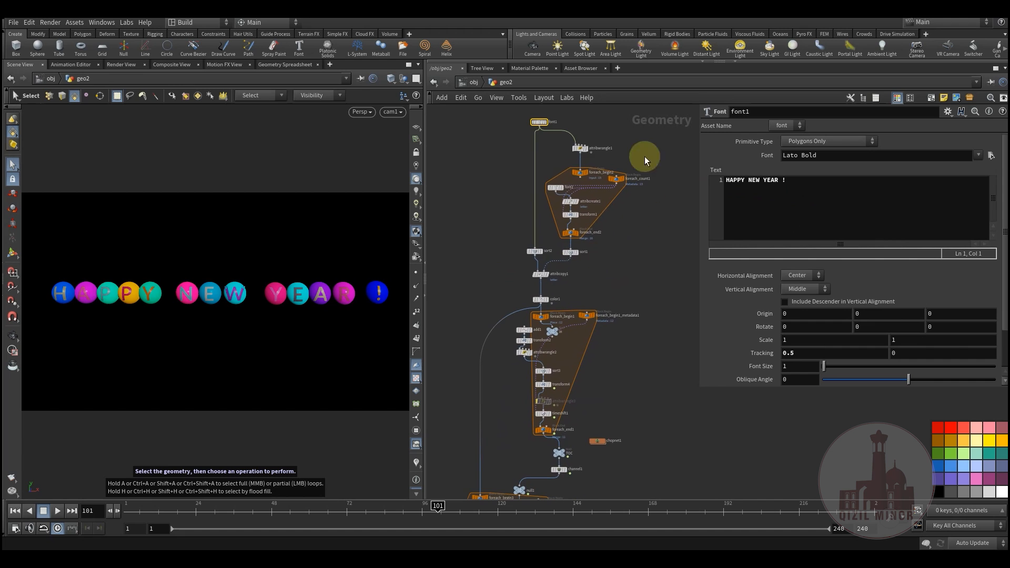
pyautogui.moveTo(613, 277); pyautogui.dragTo(589, 230, button='middle')
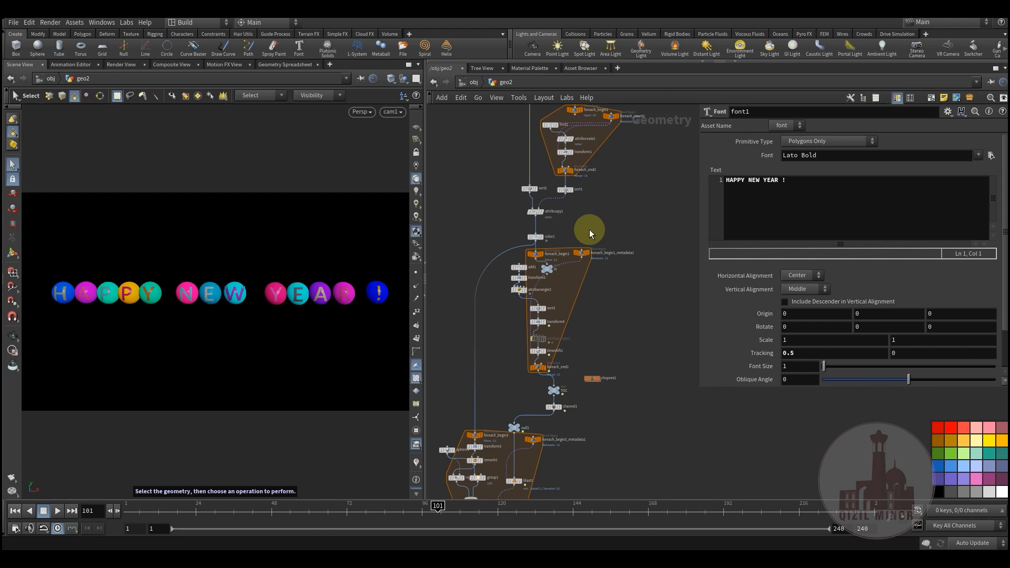
# - Select foreach_end1, examine its piece settings and follow the geo2 chain down through the third for-each block
pyautogui.moveTo(604, 332); pyautogui.dragTo(544, 310, button='middle')
pyautogui.scroll(3, 544, 309)
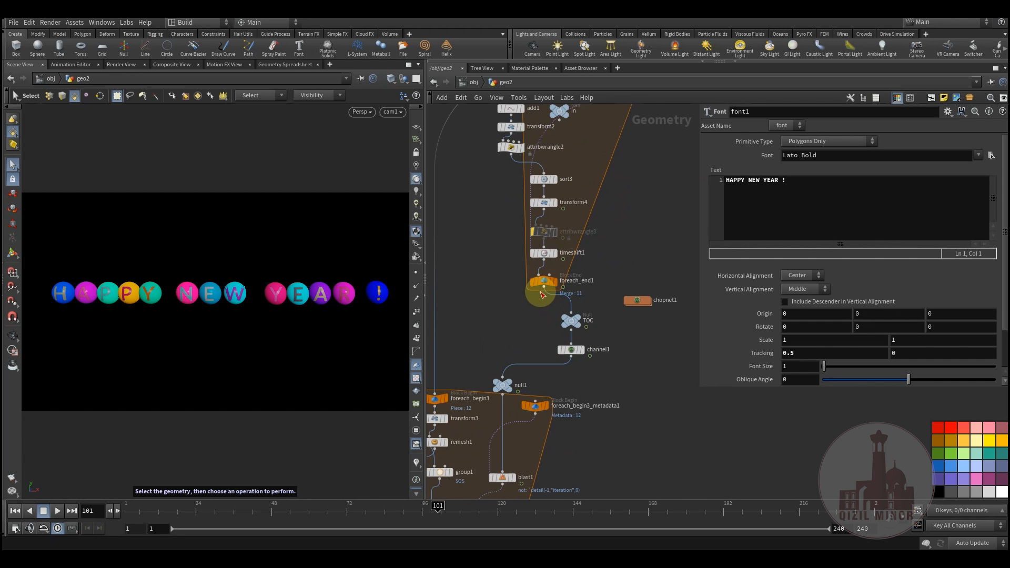
pyautogui.click(540, 280)
pyautogui.moveTo(568, 204); pyautogui.dragTo(548, 228, button='middle')
pyautogui.moveTo(613, 264); pyautogui.dragTo(642, 202, button='middle')
pyautogui.moveTo(591, 371); pyautogui.dragTo(620, 176, button='middle')
pyautogui.moveTo(621, 288); pyautogui.dragTo(672, 202, button='middle')
pyautogui.scroll(-2, 636, 238)
pyautogui.scroll(-1, 631, 248)
# - Examine the nodes inside the foreach_begin3 block, from sphere1 and transform3 down to copytopoints1
pyautogui.moveTo(627, 251); pyautogui.dragTo(651, 447, button='middle')
pyautogui.scroll(4, 513, 326)
pyautogui.moveTo(513, 380); pyautogui.dragTo(500, 325, button='middle')
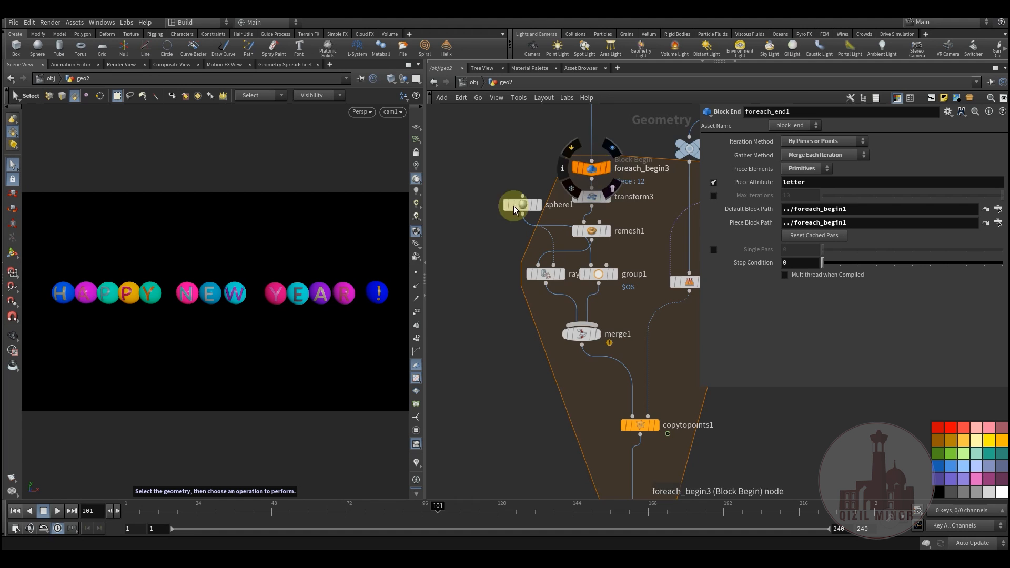
pyautogui.moveTo(505, 377); pyautogui.dragTo(493, 232, button='middle')
pyautogui.scroll(-3, 492, 252)
pyautogui.moveTo(495, 283); pyautogui.dragTo(493, 199, button='middle')
pyautogui.moveTo(491, 236); pyautogui.dragTo(469, 468, button='middle')
pyautogui.scroll(3, 533, 300)
pyautogui.moveTo(536, 228); pyautogui.dragTo(561, 173, button='middle')
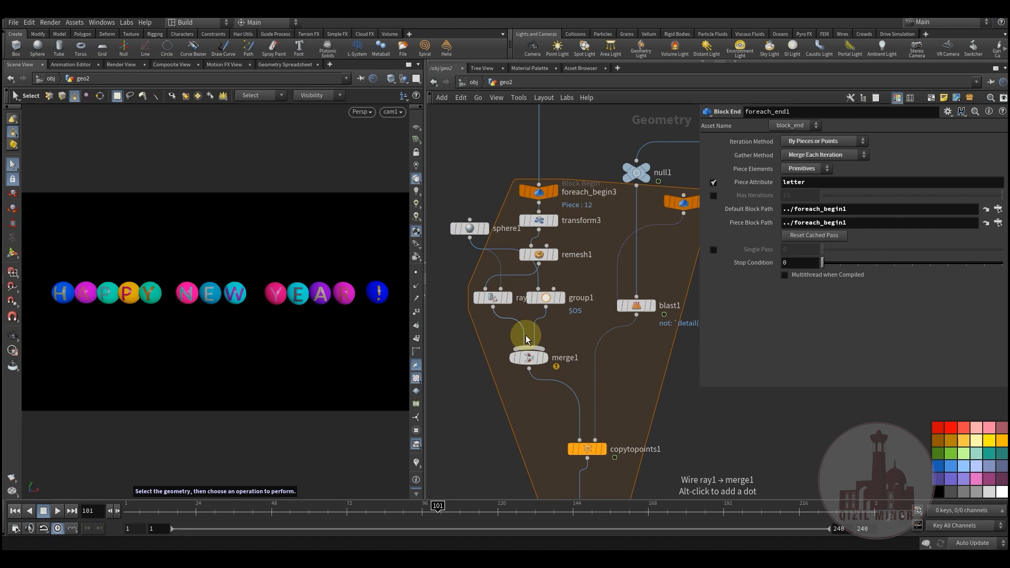
# - Display transform3, remesh1, ray1 and merge1 in turn to inspect how one letter ball is built
pyautogui.click(555, 220)
pyautogui.click(539, 221)
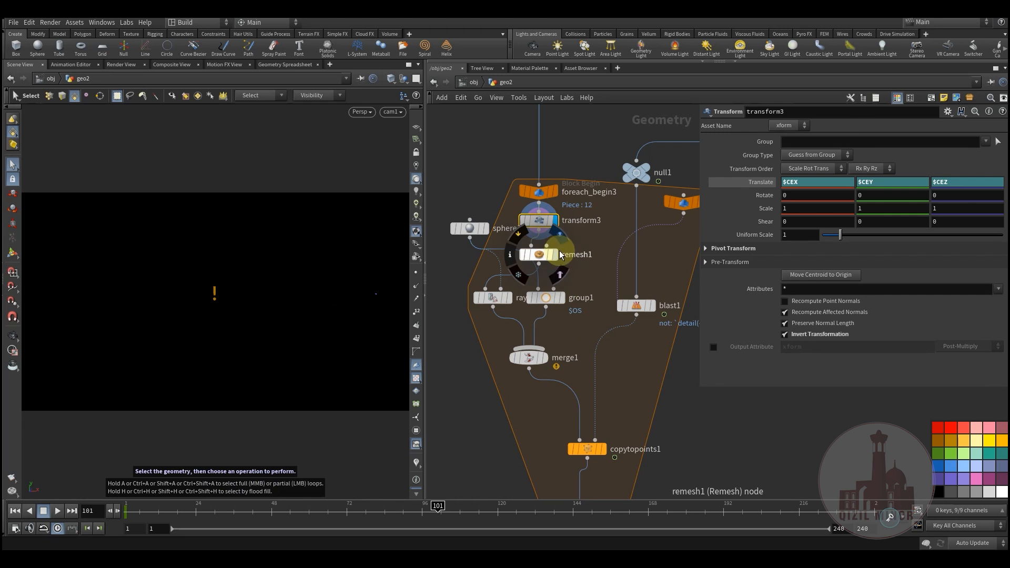
pyautogui.click(559, 261)
pyautogui.click(539, 255)
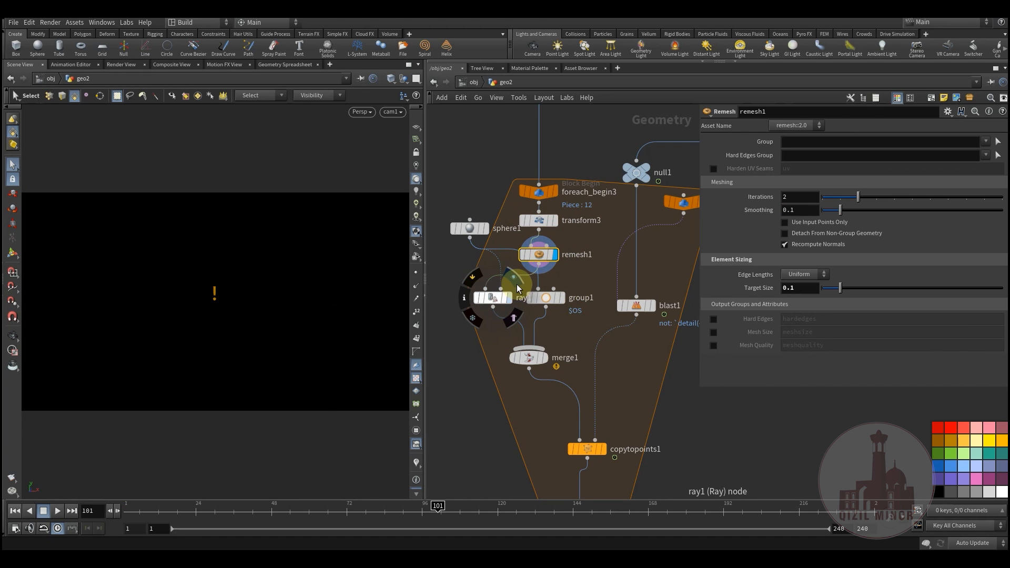
pyautogui.click(500, 305)
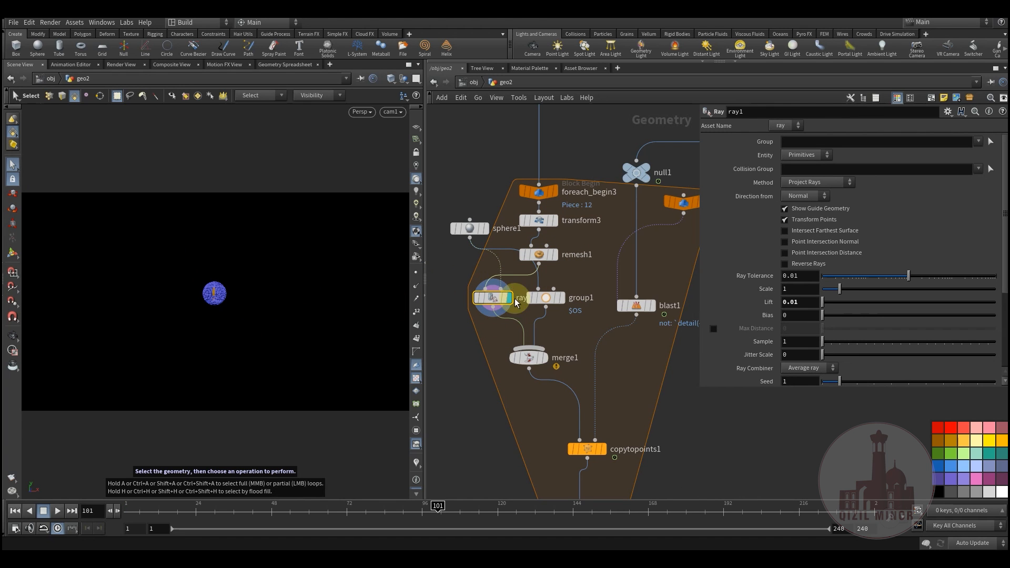
pyautogui.click(545, 358)
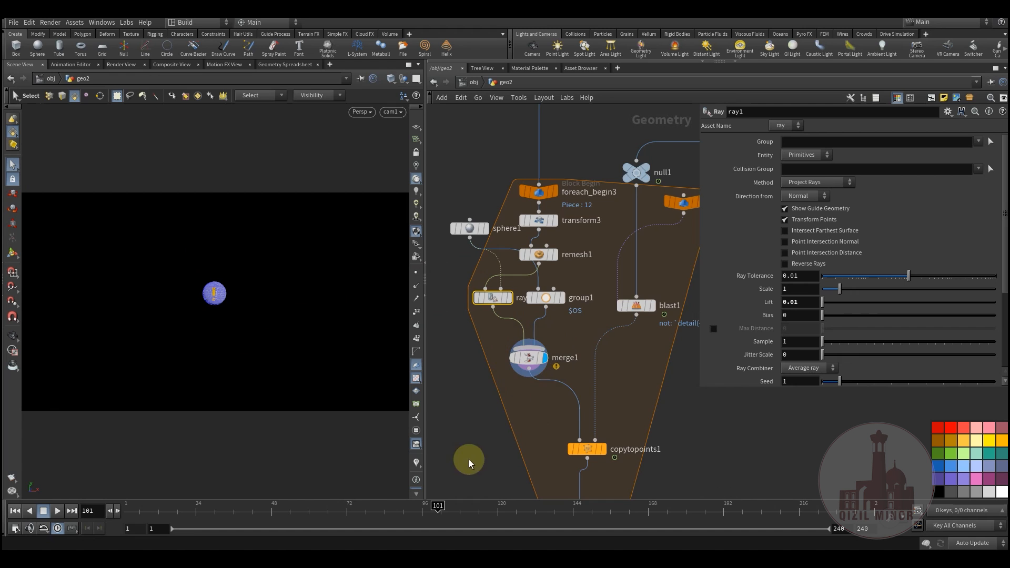
# - Display copytopoints1 and foreach_end3 to inspect the copied letter balls
pyautogui.moveTo(469, 460); pyautogui.dragTo(478, 386, button='middle')
pyautogui.click(611, 375)
pyautogui.click(595, 375)
pyautogui.moveTo(621, 424); pyautogui.dragTo(589, 420, button='middle')
pyautogui.moveTo(629, 318); pyautogui.dragTo(630, 177, button='middle')
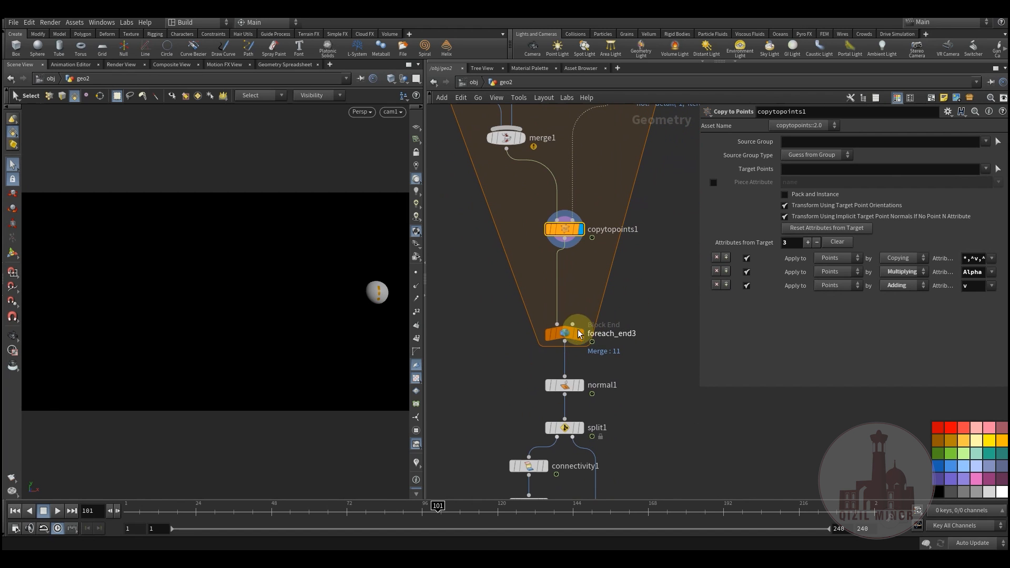
pyautogui.click(588, 315)
pyautogui.click(564, 334)
# - Select group1 inside the third for-each block and examine its Group Create settings
pyautogui.moveTo(616, 379); pyautogui.dragTo(537, 196, button='middle')
pyautogui.moveTo(587, 234); pyautogui.dragTo(639, 494, button='middle')
pyautogui.click(541, 168)
pyautogui.moveTo(519, 432); pyautogui.dragTo(533, 506, button='middle')
pyautogui.moveTo(514, 446); pyautogui.dragTo(492, 120, button='middle')
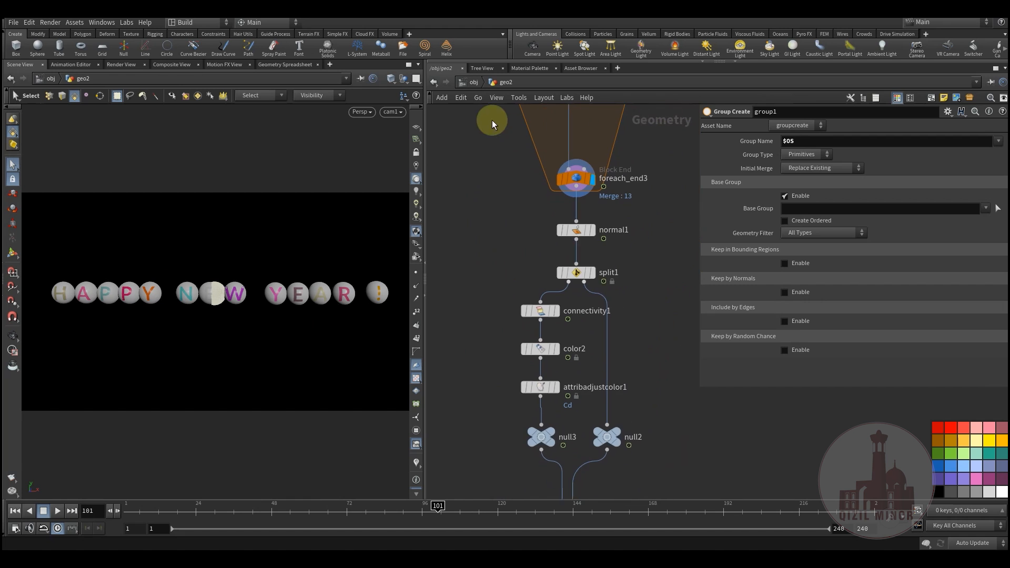
# - Display split1 and null3 to inspect the separated parts, then set the display back to null4
pyautogui.click(598, 251)
pyautogui.moveTo(598, 251); pyautogui.dragTo(598, 163, button='middle')
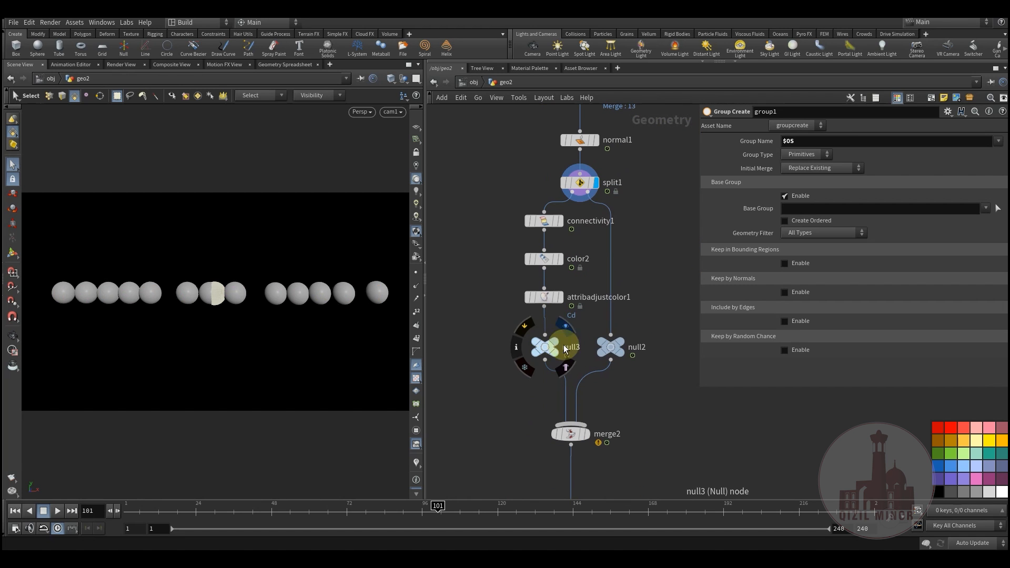
pyautogui.click(565, 328)
pyautogui.click(552, 346)
pyautogui.moveTo(617, 369); pyautogui.dragTo(583, 240, button='middle')
pyautogui.click(553, 306)
pyautogui.click(551, 403)
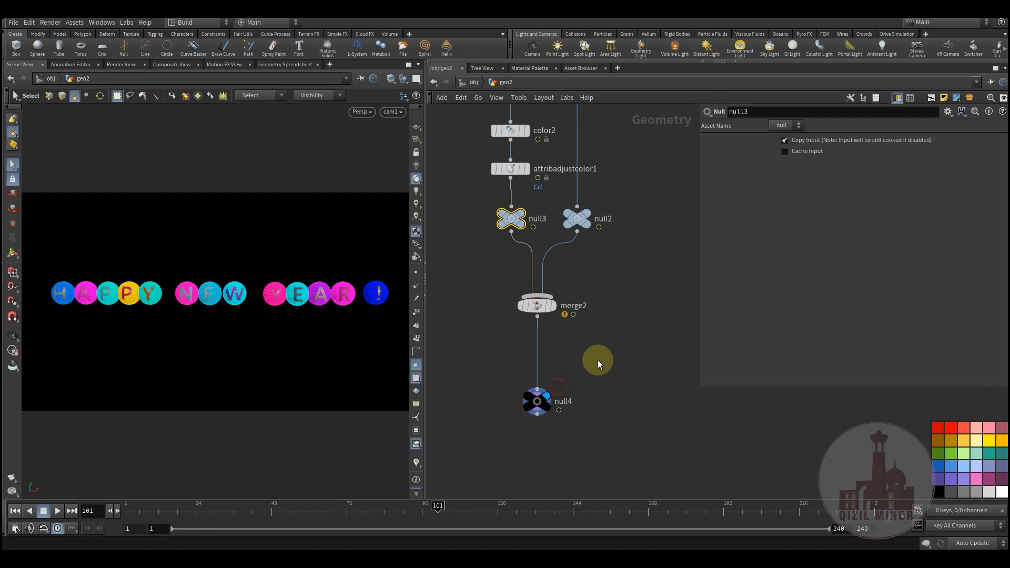
# - Open chopnet1, examine the Scroll Offset expression rand($C+12334) on shift1 and scrub the timeline to frame 61
pyautogui.press('h')
pyautogui.moveTo(618, 284); pyautogui.dragTo(591, 430, button='middle')
pyautogui.moveTo(621, 337); pyautogui.dragTo(604, 431, button='middle')
pyautogui.moveTo(638, 352); pyautogui.dragTo(625, 375, button='middle')
pyautogui.moveTo(501, 330); pyautogui.dragTo(558, 424, button='middle')
pyautogui.scroll(-2, 528, 345)
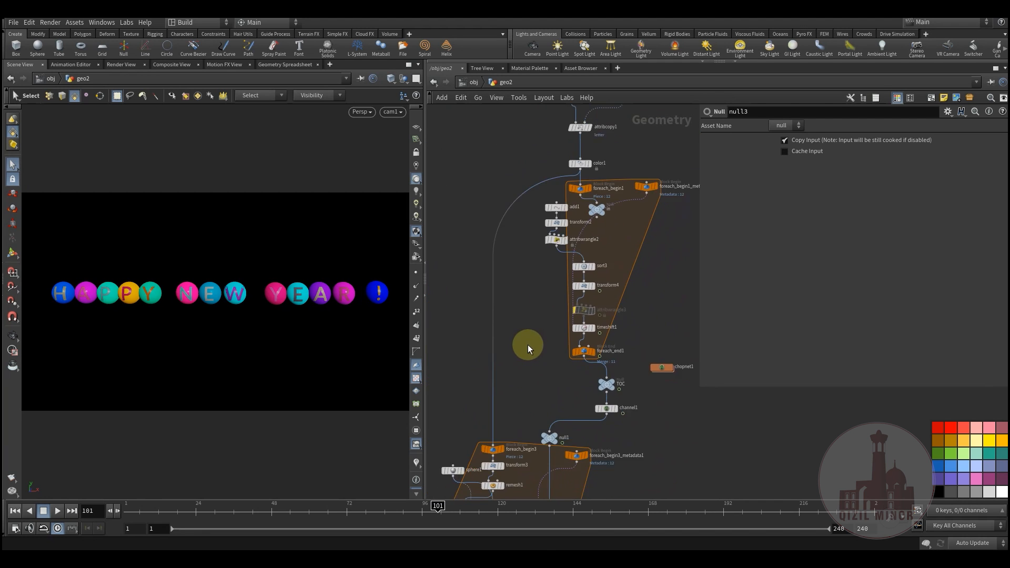
pyautogui.moveTo(641, 397); pyautogui.dragTo(583, 364, button='middle')
pyautogui.scroll(4, 585, 363)
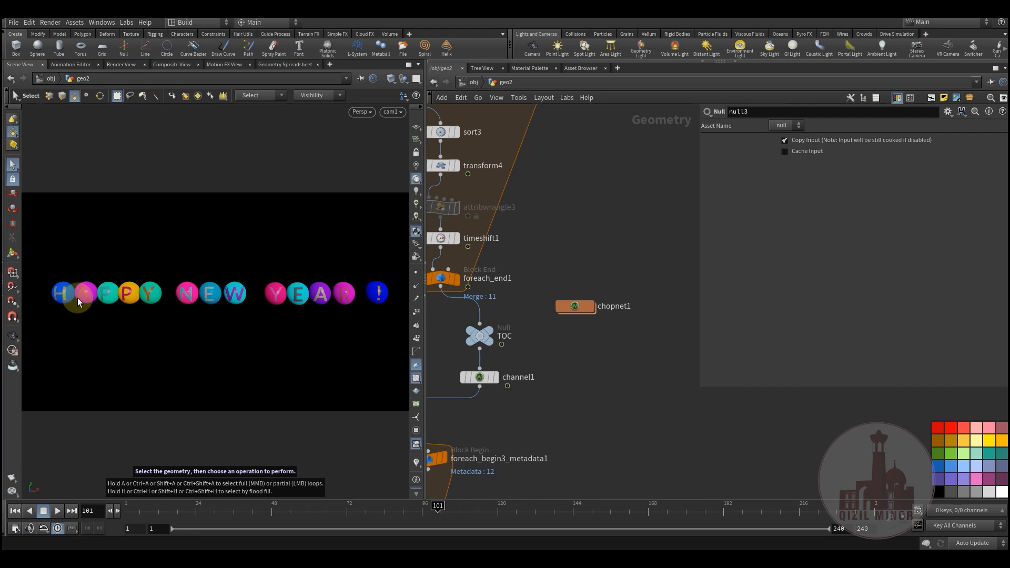
pyautogui.doubleClick(576, 306)
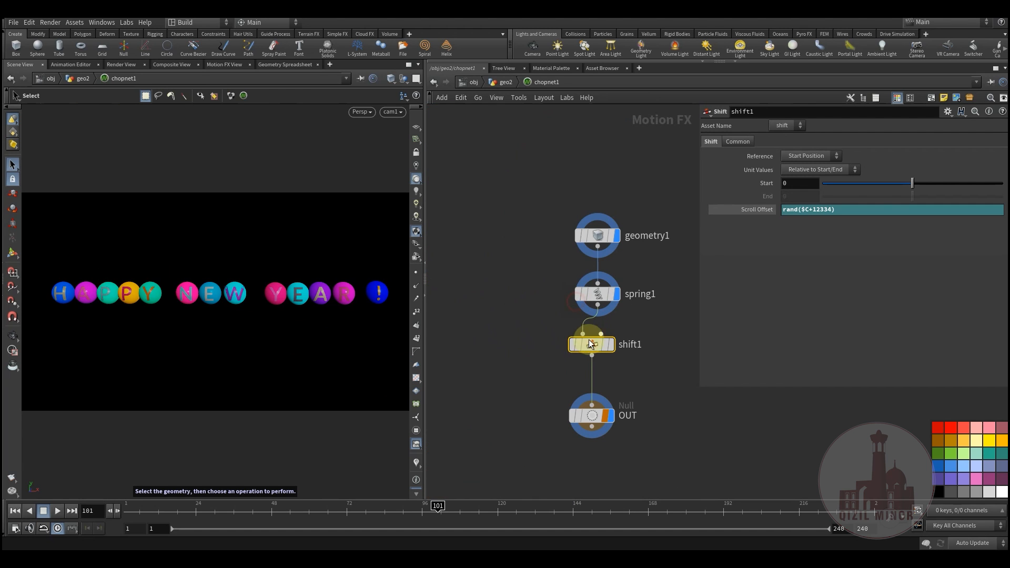
pyautogui.moveTo(566, 317); pyautogui.dragTo(573, 315)
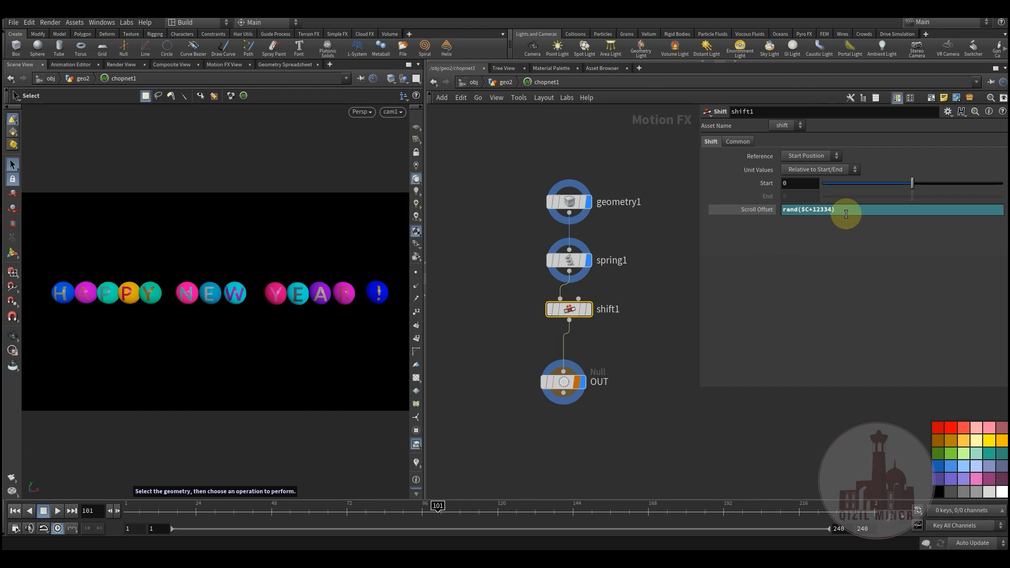
pyautogui.moveTo(837, 210); pyautogui.dragTo(778, 224)
pyautogui.moveTo(143, 511); pyautogui.dragTo(315, 528)
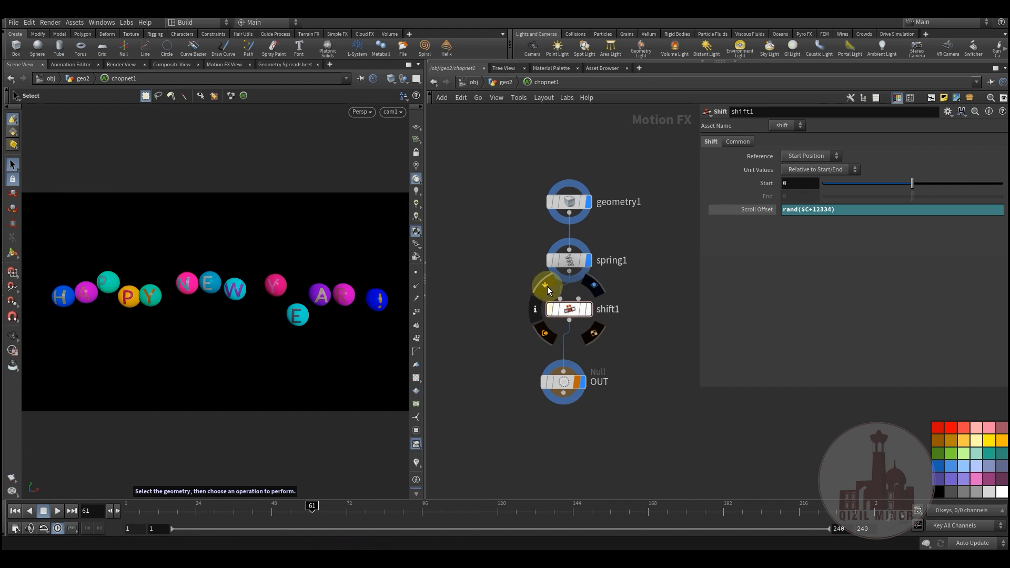
# - Bypass shift1, scrub the timeline to frame 72 to compare the motion, and re-enable the node
pyautogui.click(551, 309)
pyautogui.moveTo(116, 510); pyautogui.dragTo(345, 534)
pyautogui.click(573, 315)
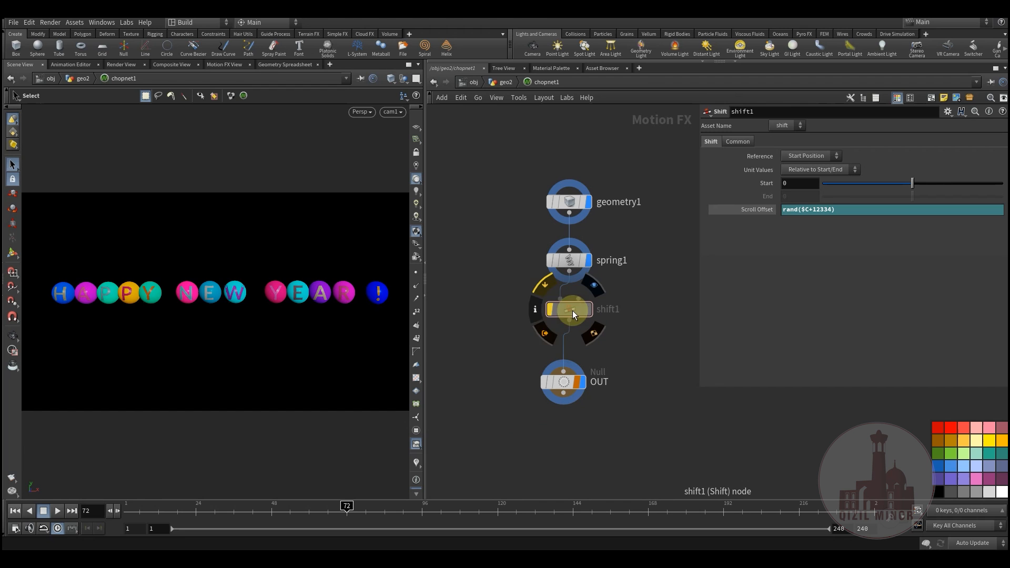
pyautogui.click(542, 285)
pyautogui.moveTo(490, 371); pyautogui.dragTo(498, 351, button='middle')
pyautogui.click(578, 286)
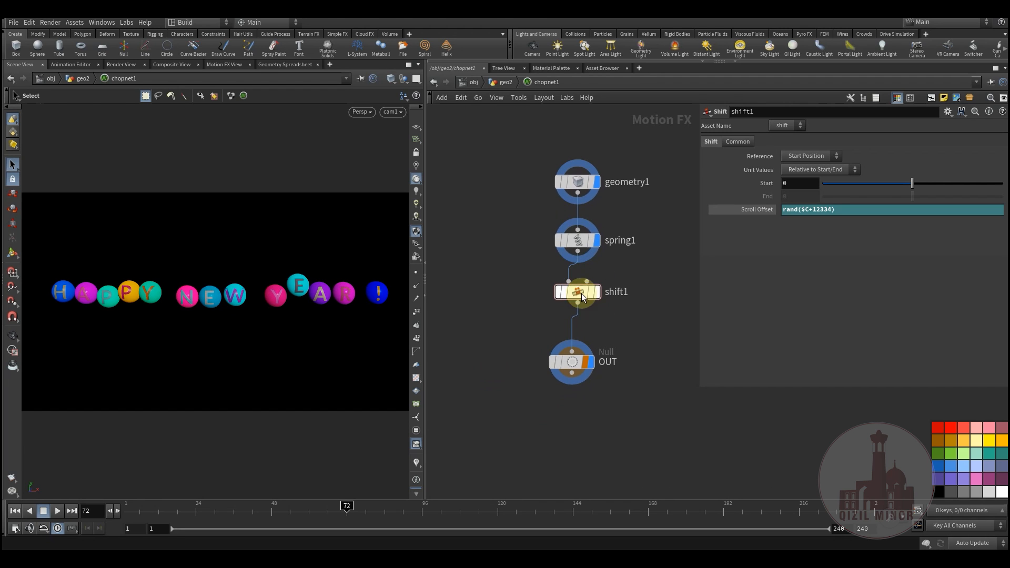
# - Focus on shift1's Scroll Offset and scrub to frames 44, 57 and 63 to study the randomly offset balls
pyautogui.moveTo(598, 303)
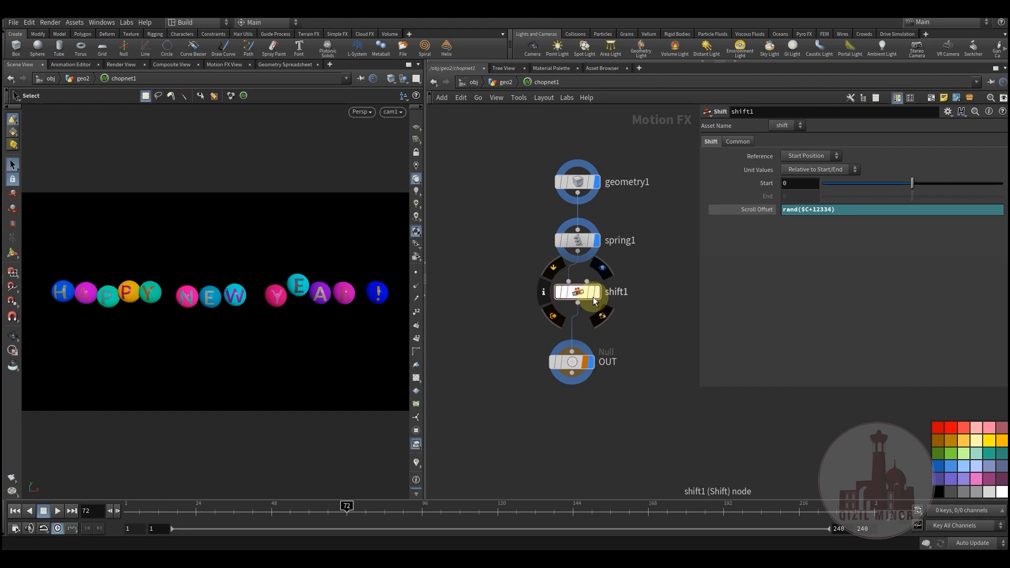
pyautogui.click(746, 254)
pyautogui.click(647, 351)
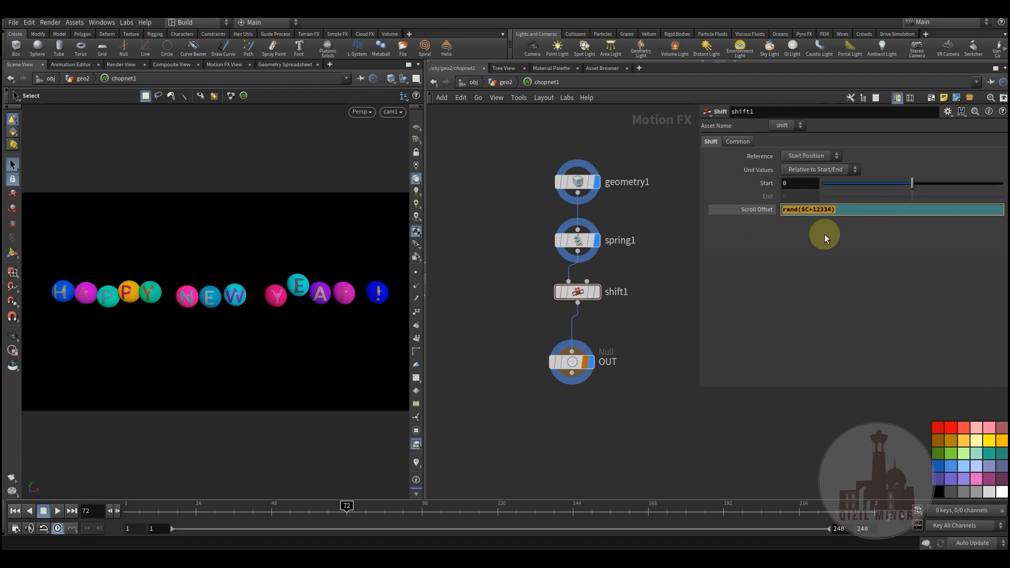
pyautogui.moveTo(203, 514)
pyautogui.mouseDown()
pyautogui.moveTo(386, 523)
pyautogui.moveTo(198, 516)
pyautogui.moveTo(277, 526)
pyautogui.moveTo(259, 527)
pyautogui.mouseUp()
pyautogui.click(153, 283)
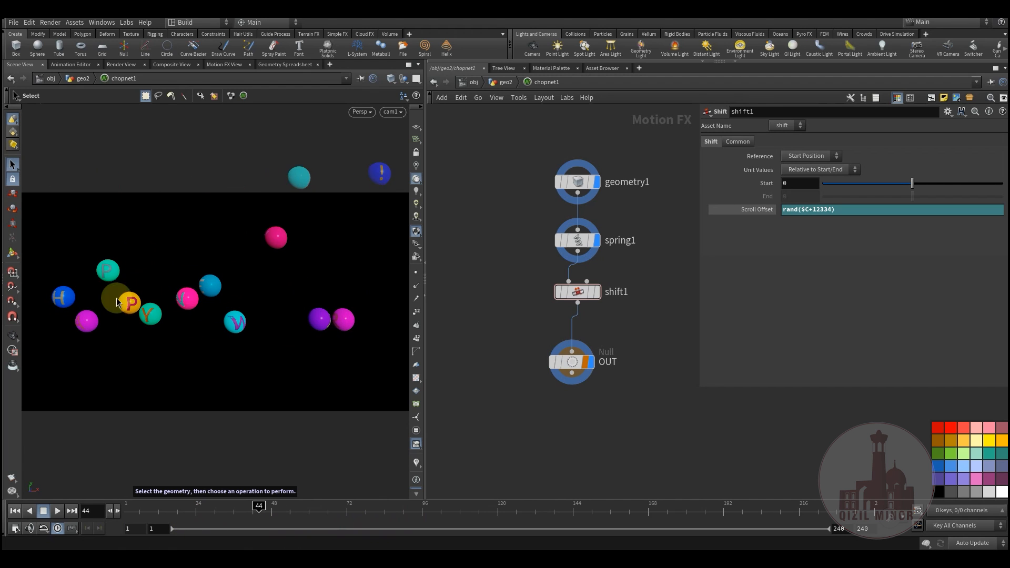
pyautogui.moveTo(198, 510); pyautogui.dragTo(300, 523)
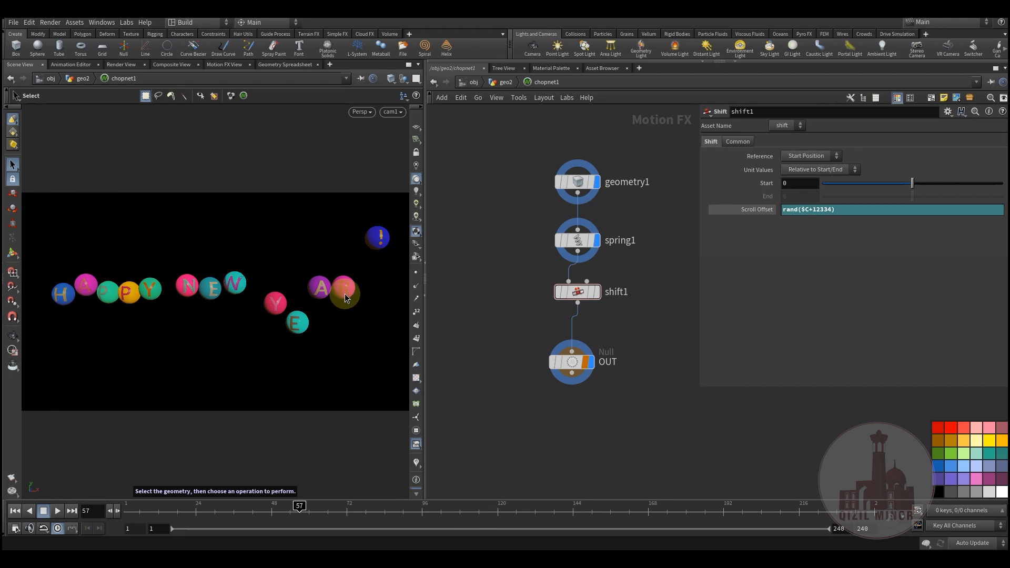
pyautogui.moveTo(206, 512); pyautogui.dragTo(318, 518)
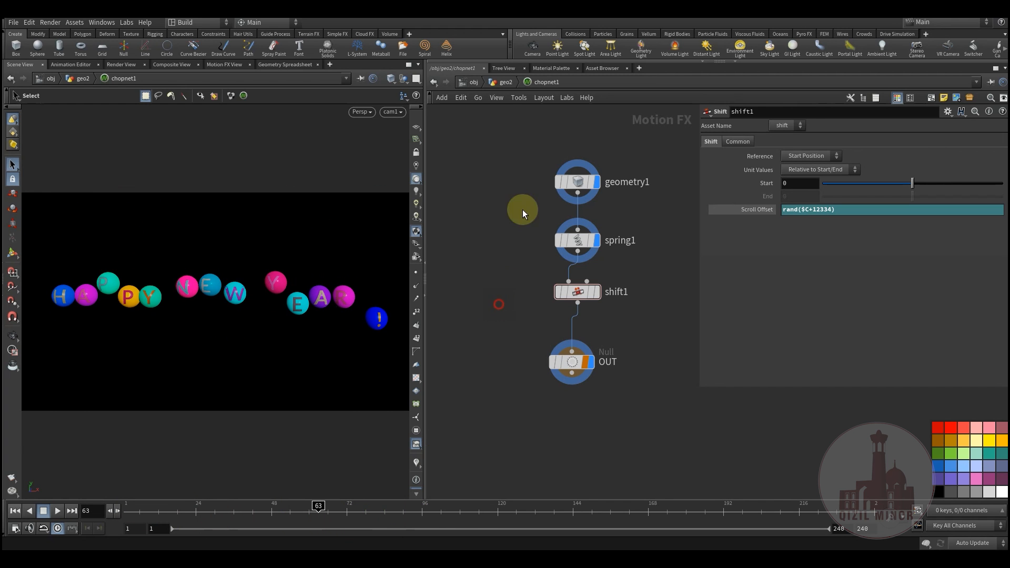
# - Return to the geo2 network and review its node chain around the for-each blocks and chopnet1
pyautogui.click(503, 84)
pyautogui.scroll(-2, 532, 388)
pyautogui.moveTo(526, 432); pyautogui.dragTo(551, 344, button='middle')
pyautogui.scroll(-1, 550, 368)
pyautogui.moveTo(547, 409); pyautogui.dragTo(618, 273, button='middle')
pyautogui.scroll(-2, 597, 313)
pyautogui.scroll(3, 573, 409)
pyautogui.moveTo(598, 389); pyautogui.dragTo(577, 473, button='middle')
pyautogui.scroll(-2, 568, 472)
pyautogui.moveTo(607, 363); pyautogui.dragTo(606, 464, button='middle')
pyautogui.moveTo(518, 291); pyautogui.dragTo(520, 354, button='middle')
pyautogui.moveTo(472, 295); pyautogui.dragTo(474, 334, button='middle')
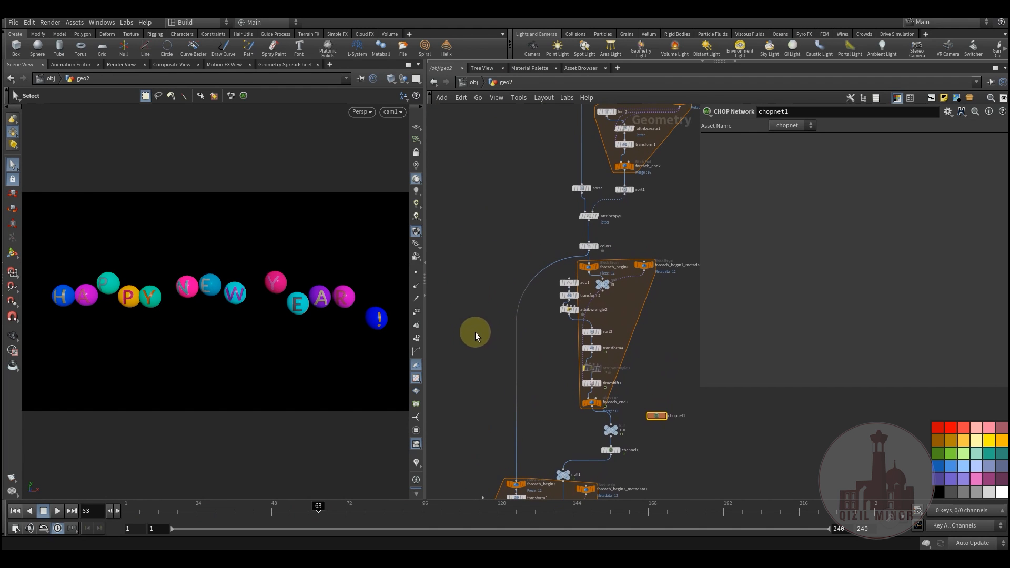
# - Widen the viewport pane, view the whole geo2 network and select foreach_count1
pyautogui.moveTo(424, 379); pyautogui.dragTo(508, 378)
pyautogui.moveTo(582, 396); pyautogui.dragTo(589, 348, button='middle')
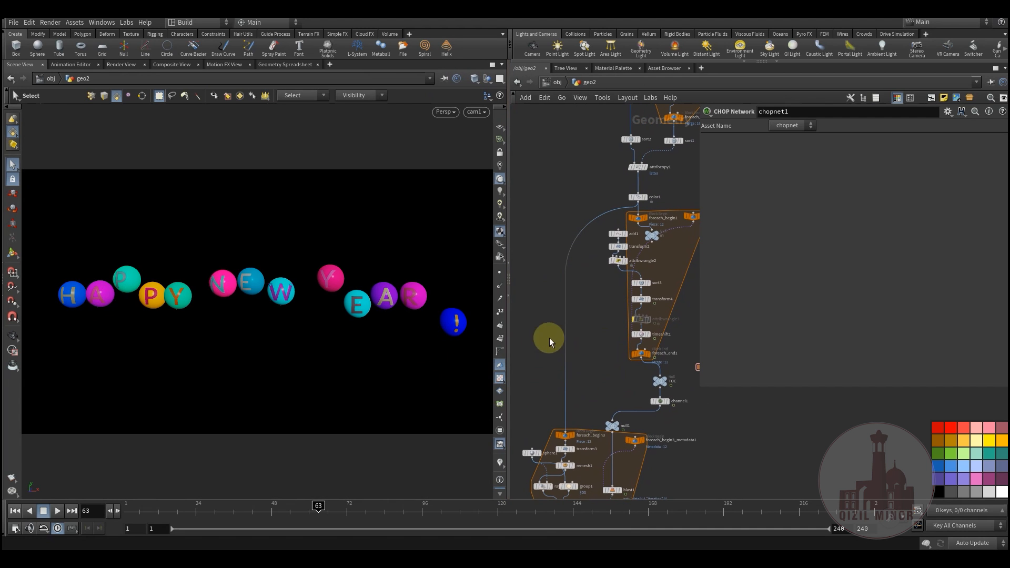
pyautogui.scroll(-5, 609, 402)
pyautogui.scroll(-4, 587, 308)
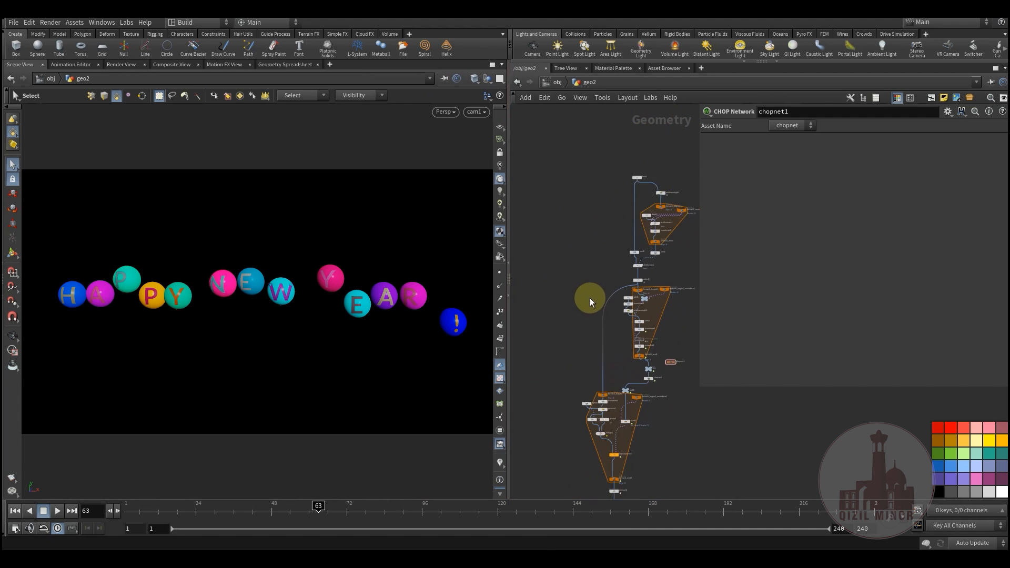
pyautogui.moveTo(664, 489); pyautogui.dragTo(664, 489)
pyautogui.click(643, 415)
pyautogui.moveTo(578, 307); pyautogui.dragTo(559, 275, button='middle')
pyautogui.scroll(3, 564, 318)
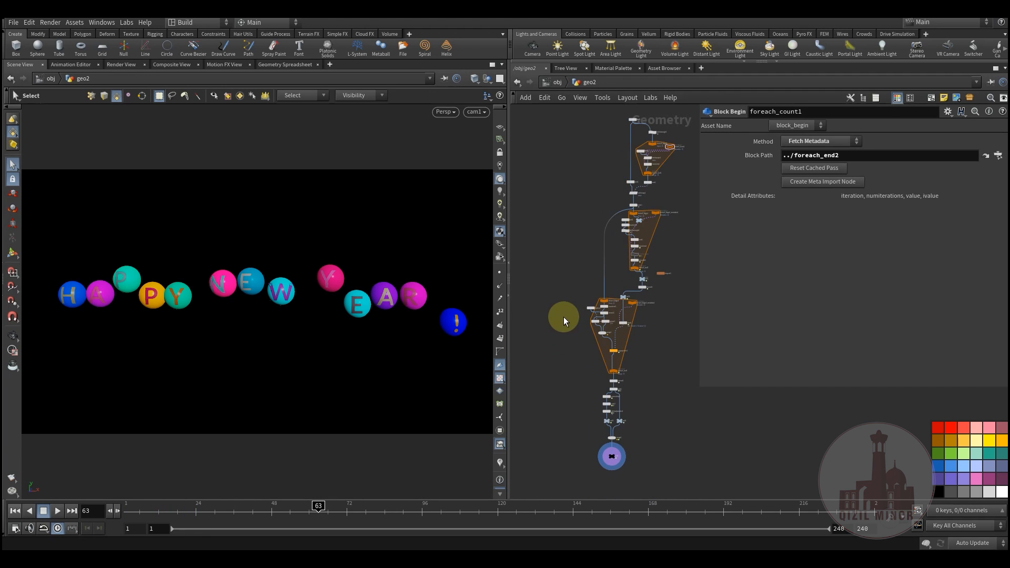